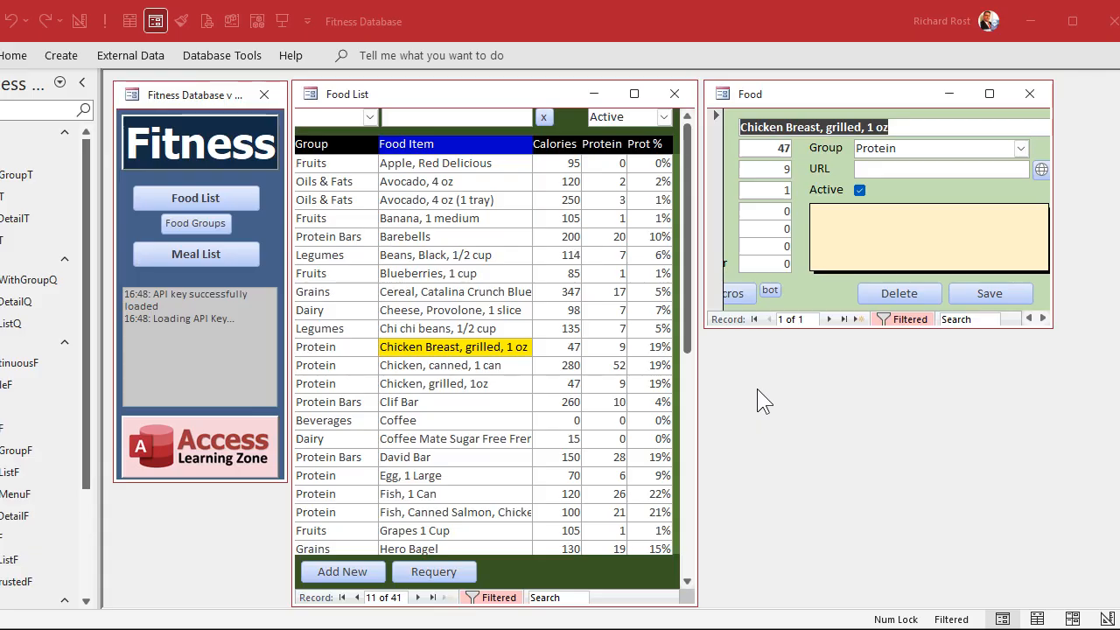
Step: View the food details of the provolone cheese and black beans, making room for the Food window
{"action": "left_click", "coordinate": [446, 311]}
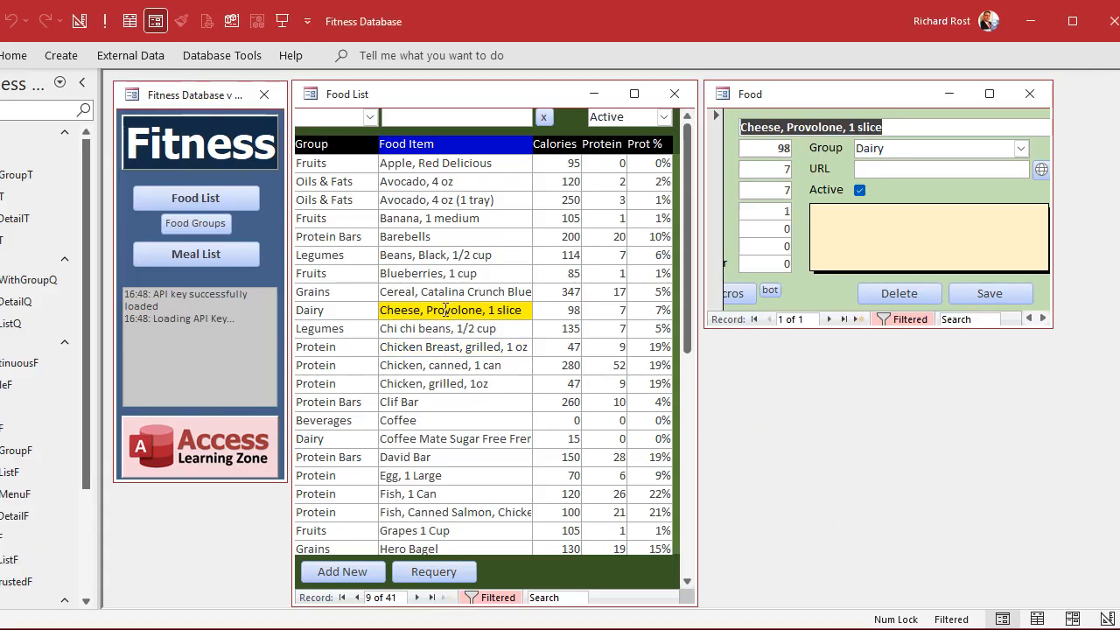
{"action": "left_click", "coordinate": [447, 255]}
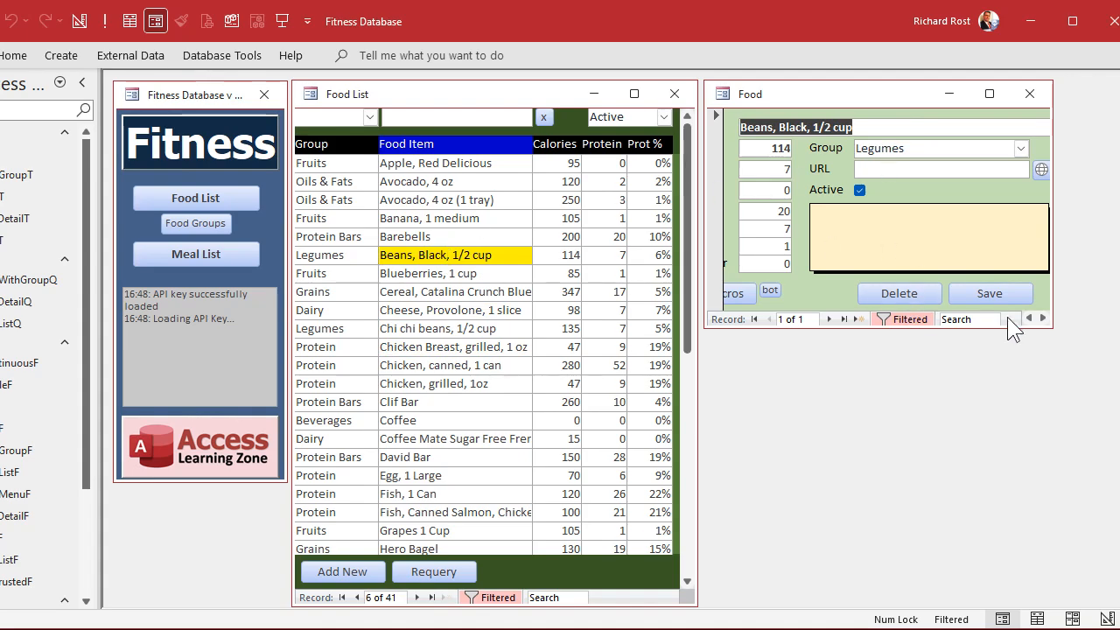
{"action": "left_click_drag", "start_coordinate": [1048, 315], "coordinate": [1112, 302]}
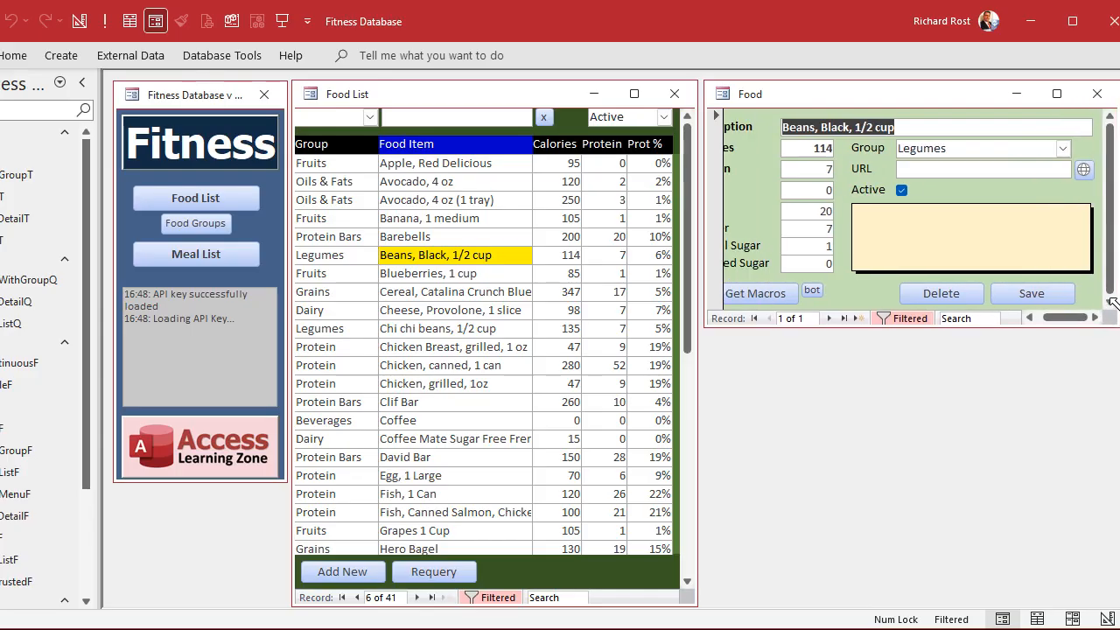
{"action": "left_click", "coordinate": [82, 82]}
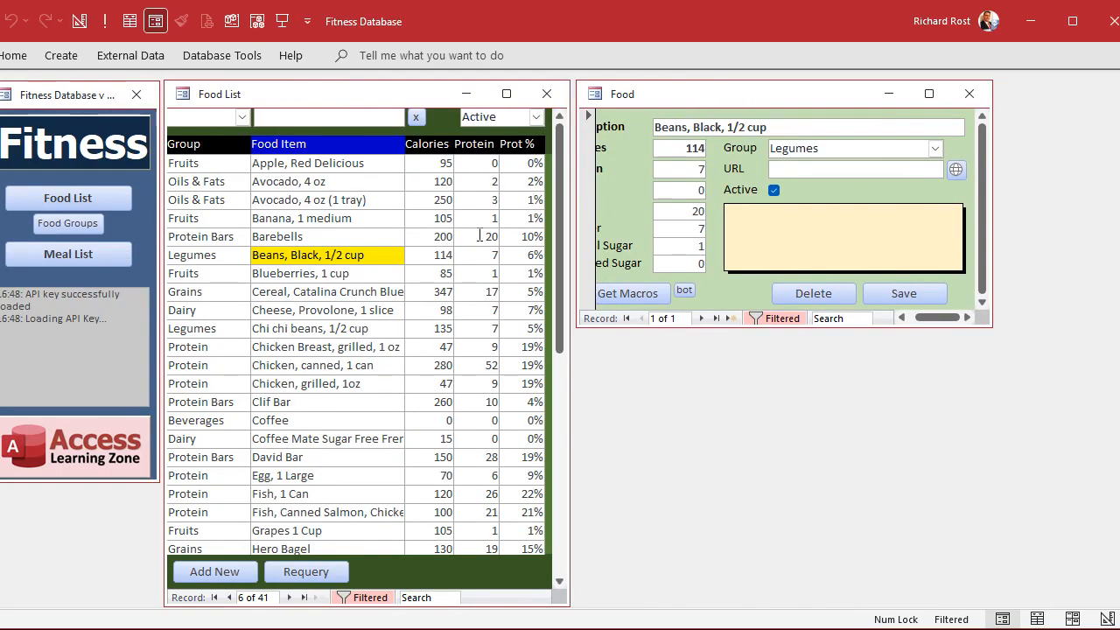
Step: Reopen the Food details window from the Barebells item and view the Clif Bar details
{"action": "left_click", "coordinate": [968, 94]}
{"action": "double_click", "coordinate": [294, 234]}
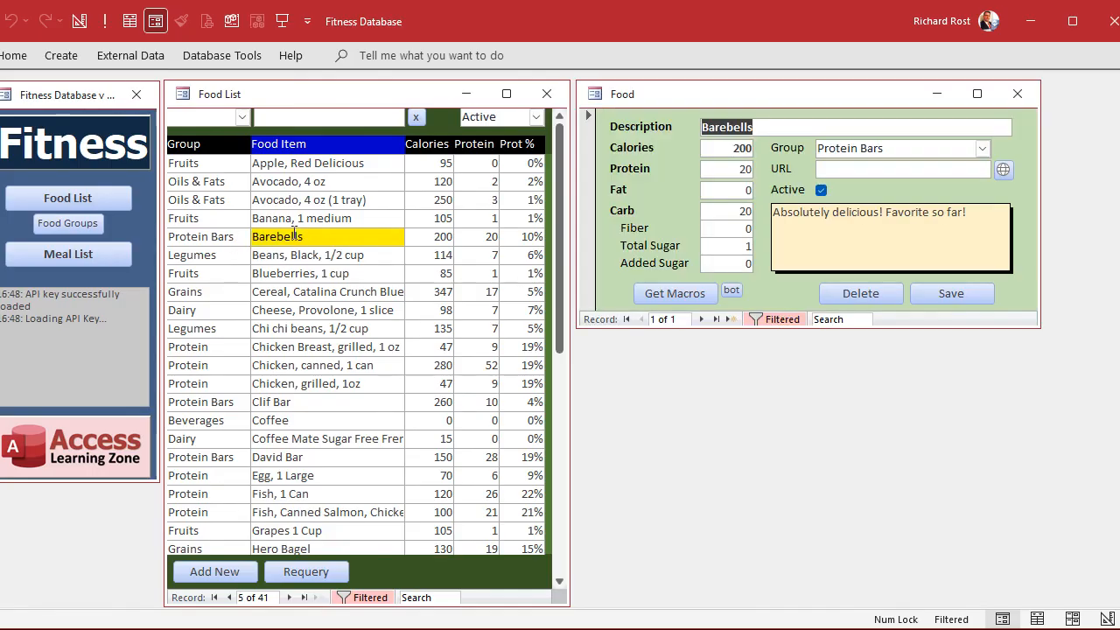
{"action": "left_click", "coordinate": [295, 325]}
{"action": "left_click", "coordinate": [312, 402]}
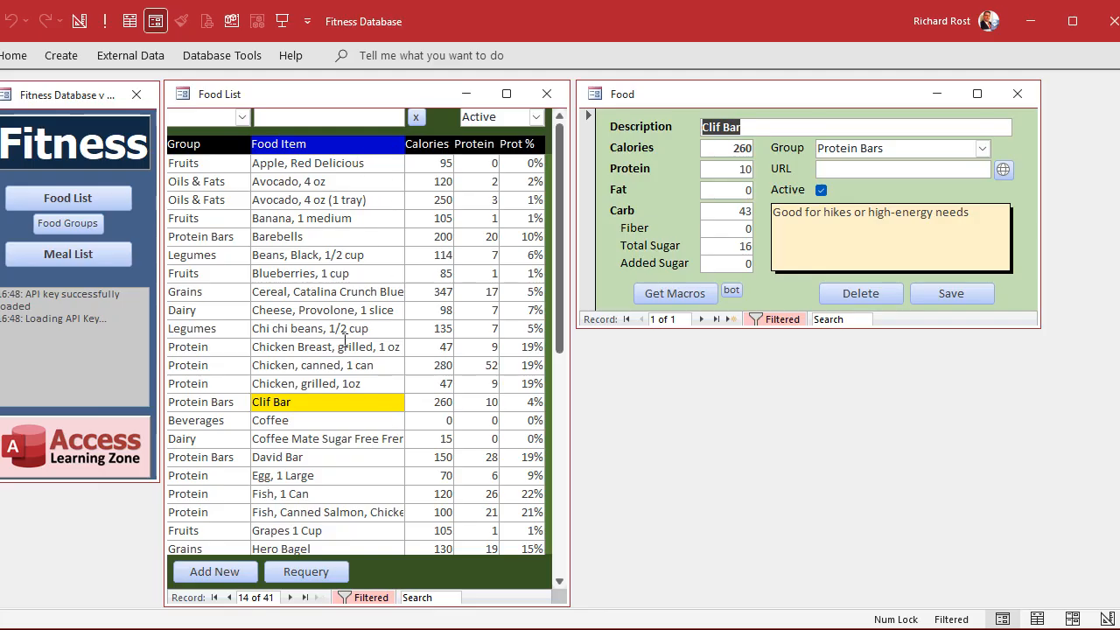
Step: Open the meal list to view the standard breakfast meal, and close both meal windows
{"action": "left_click", "coordinate": [92, 253]}
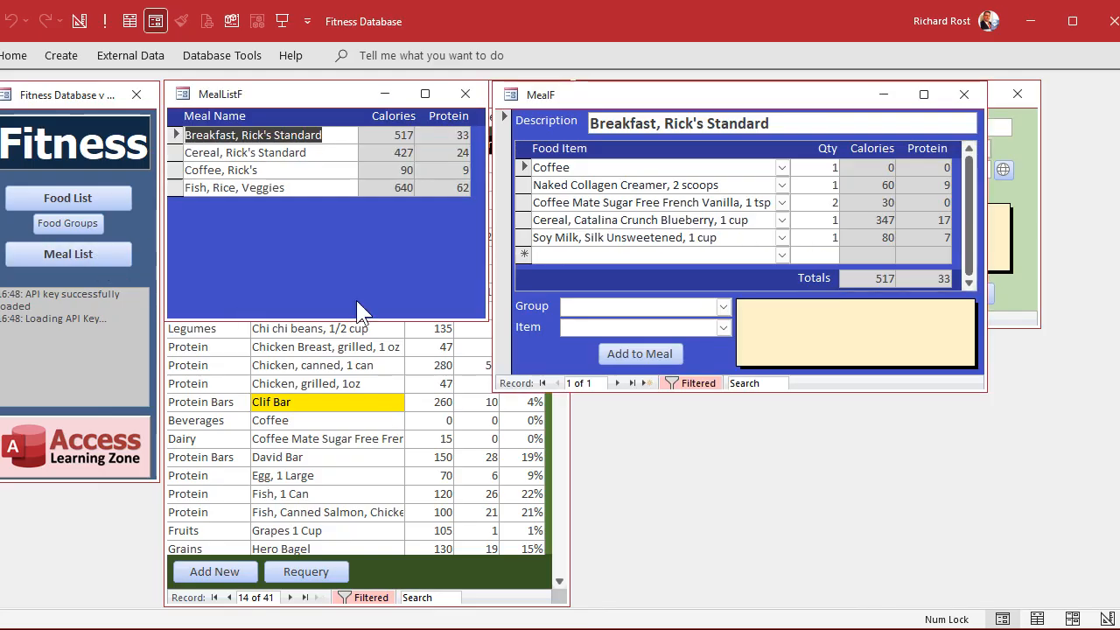
{"action": "left_click", "coordinate": [465, 96]}
{"action": "left_click", "coordinate": [965, 94]}
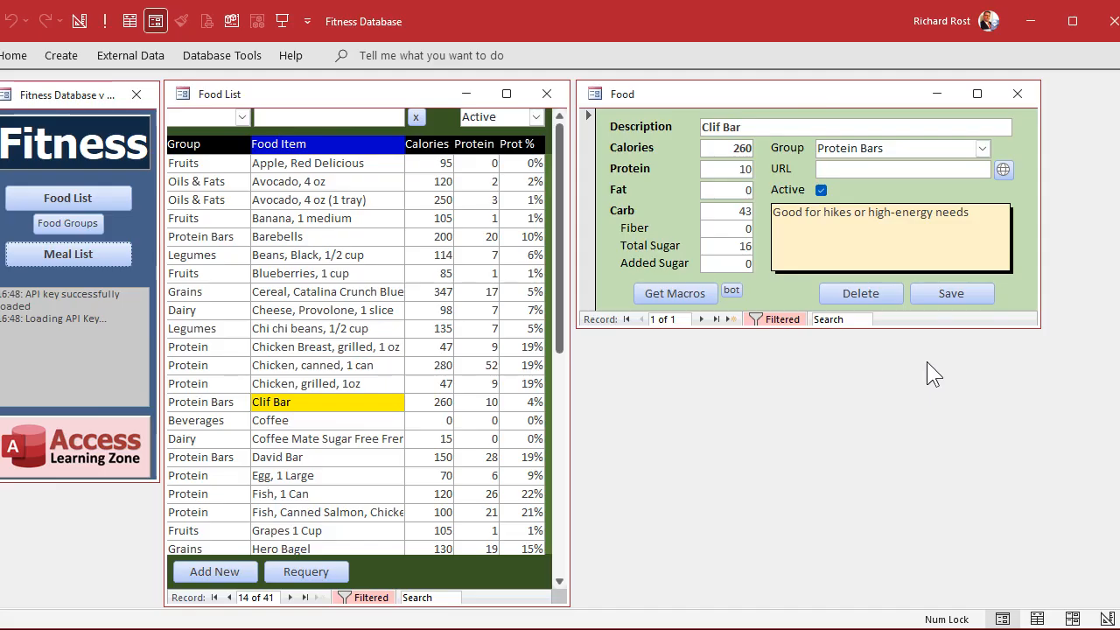
Step: View the details of several foods including canned chicken and Barebells, and close the food windows
{"action": "left_click", "coordinate": [382, 293]}
{"action": "left_click", "coordinate": [363, 233]}
{"action": "left_click", "coordinate": [352, 360]}
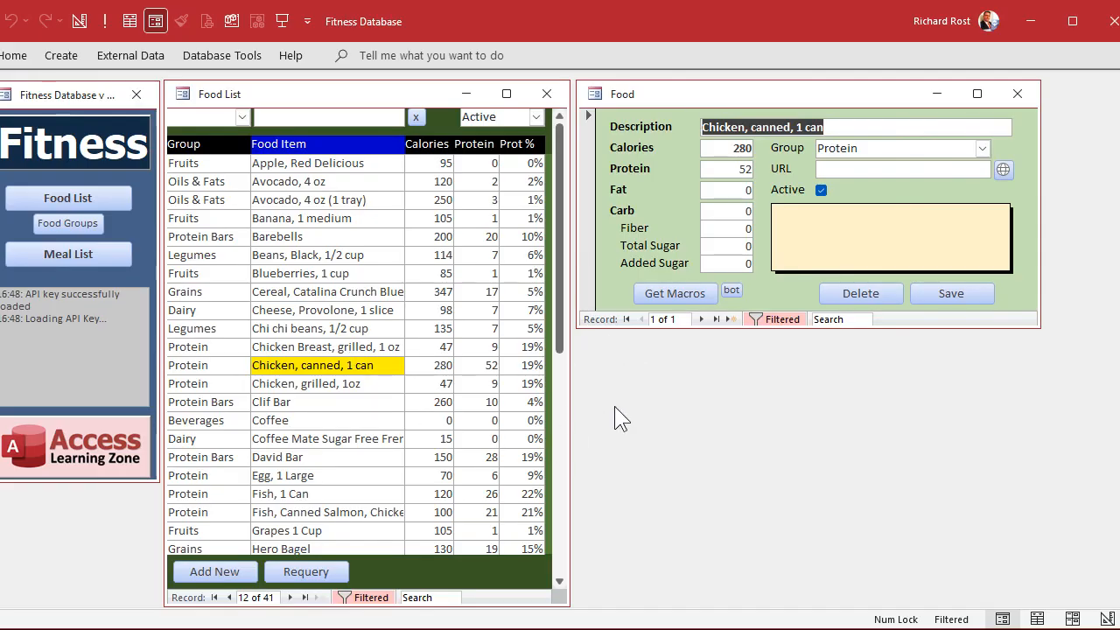
{"action": "left_click", "coordinate": [481, 236]}
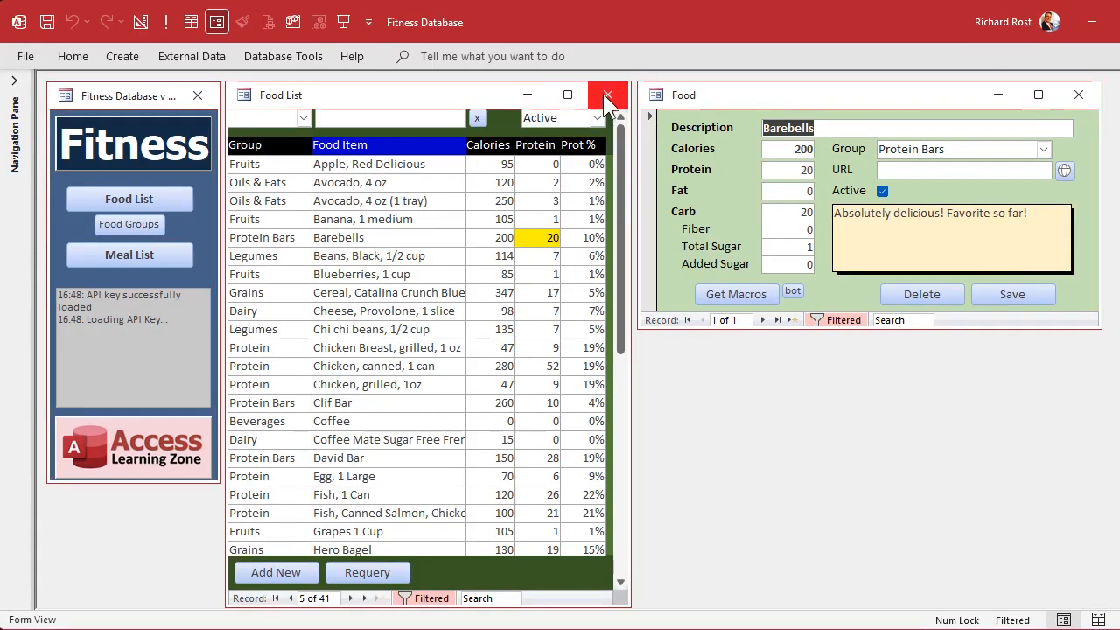
{"action": "left_click", "coordinate": [577, 96]}
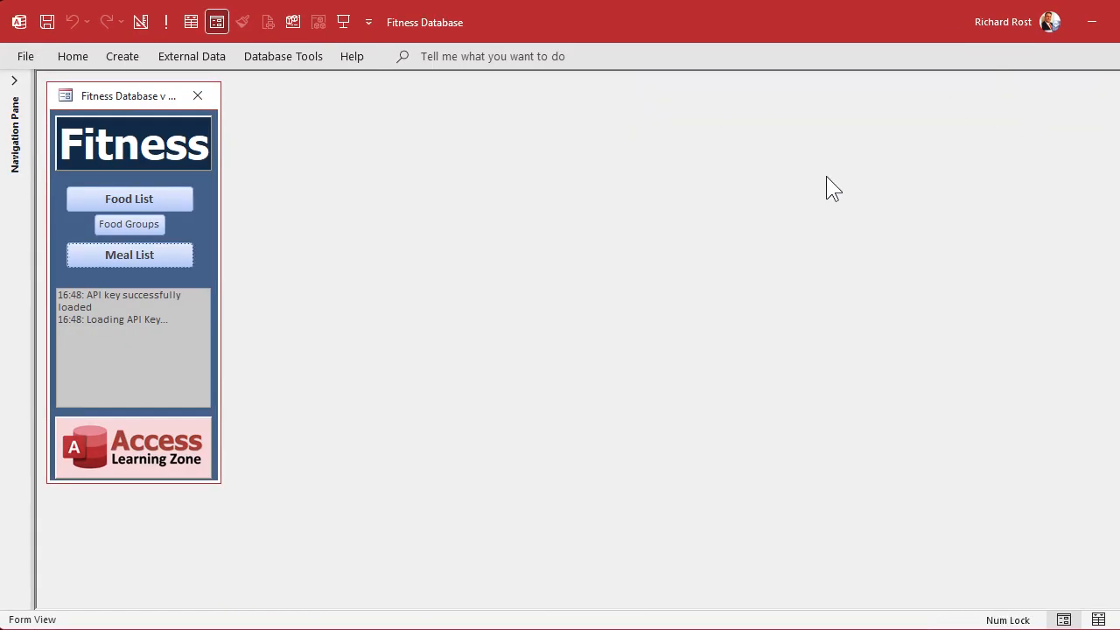
Step: Open the FoodT table in Design View, check the IsActive field's default value, and close the table
{"action": "left_click", "coordinate": [14, 83]}
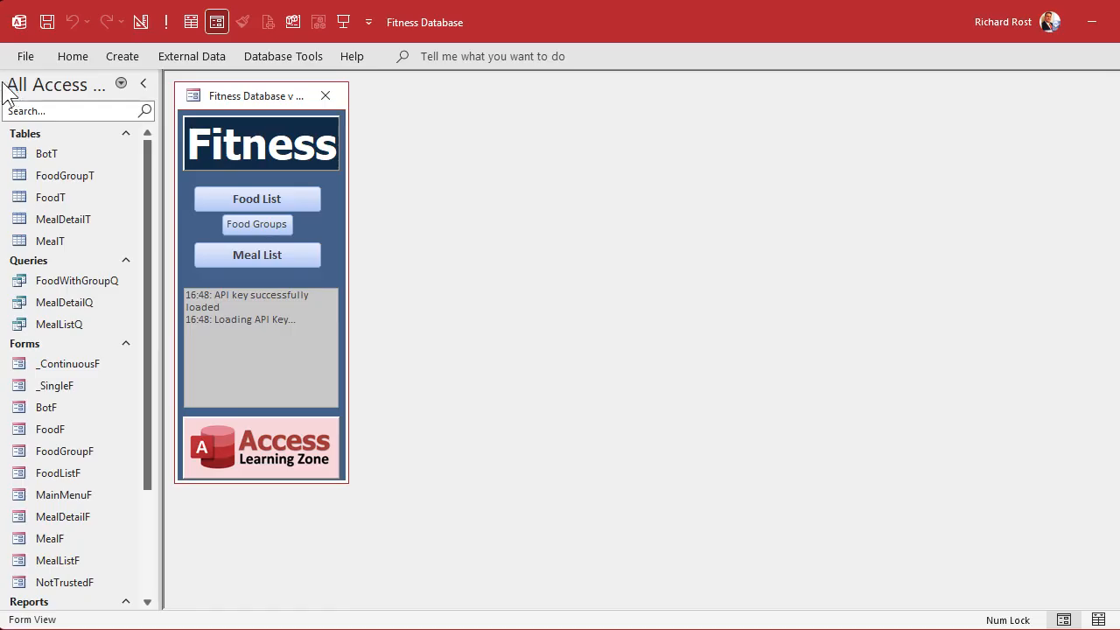
{"action": "left_click", "coordinate": [75, 199]}
{"action": "right_click", "coordinate": [74, 198]}
{"action": "left_click", "coordinate": [120, 231]}
{"action": "scroll", "coordinate": [266, 237], "scroll_direction": "down", "scroll_amount": 1}
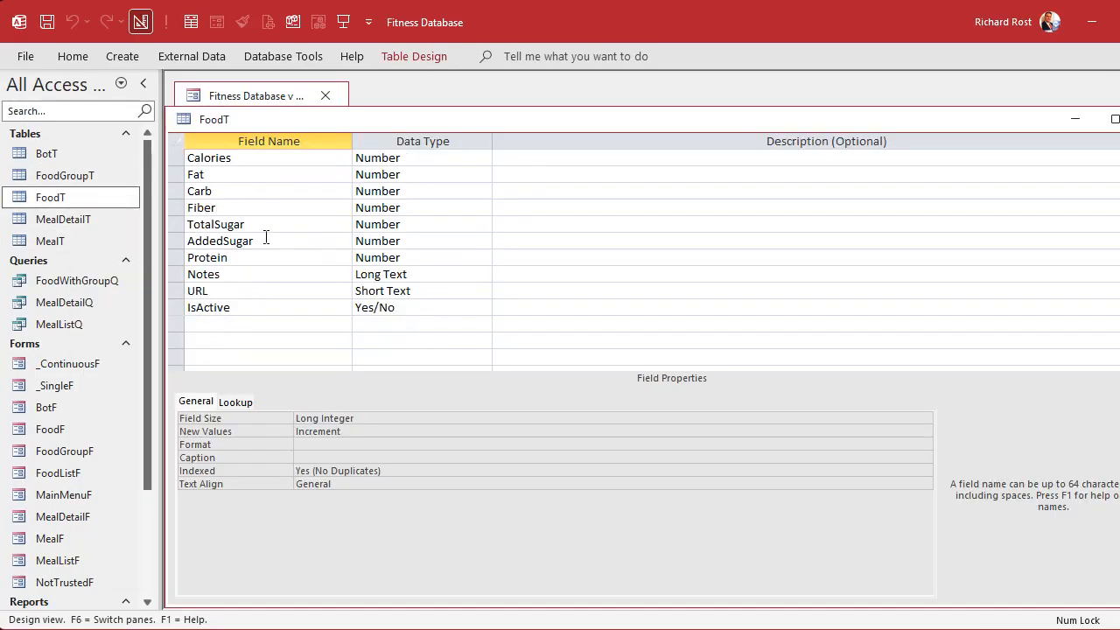
{"action": "left_click", "coordinate": [254, 308]}
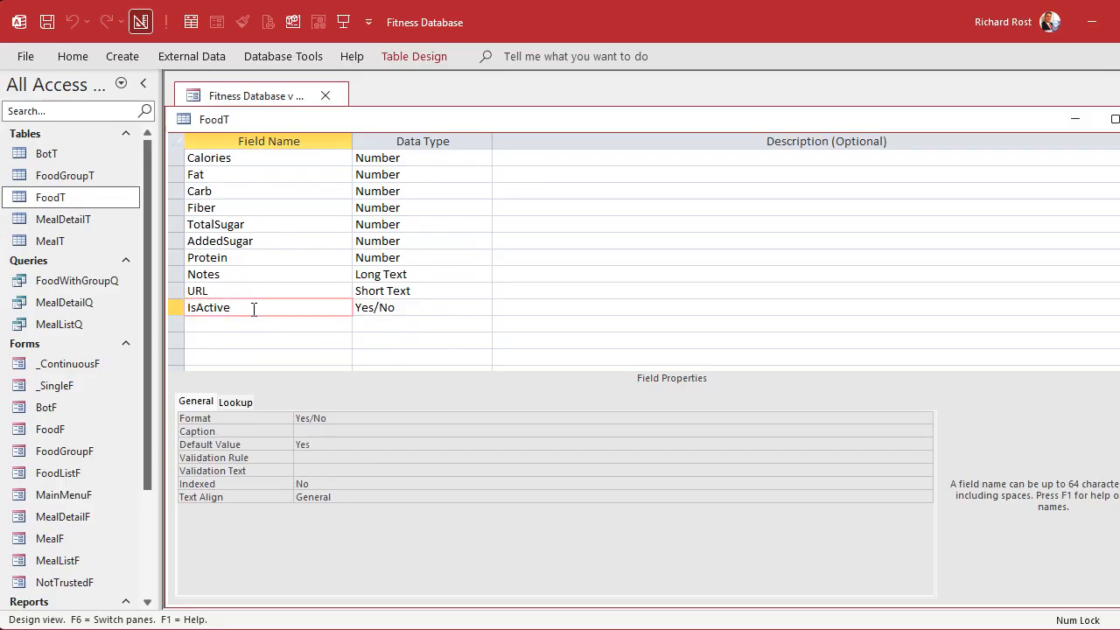
{"action": "left_click", "coordinate": [325, 445]}
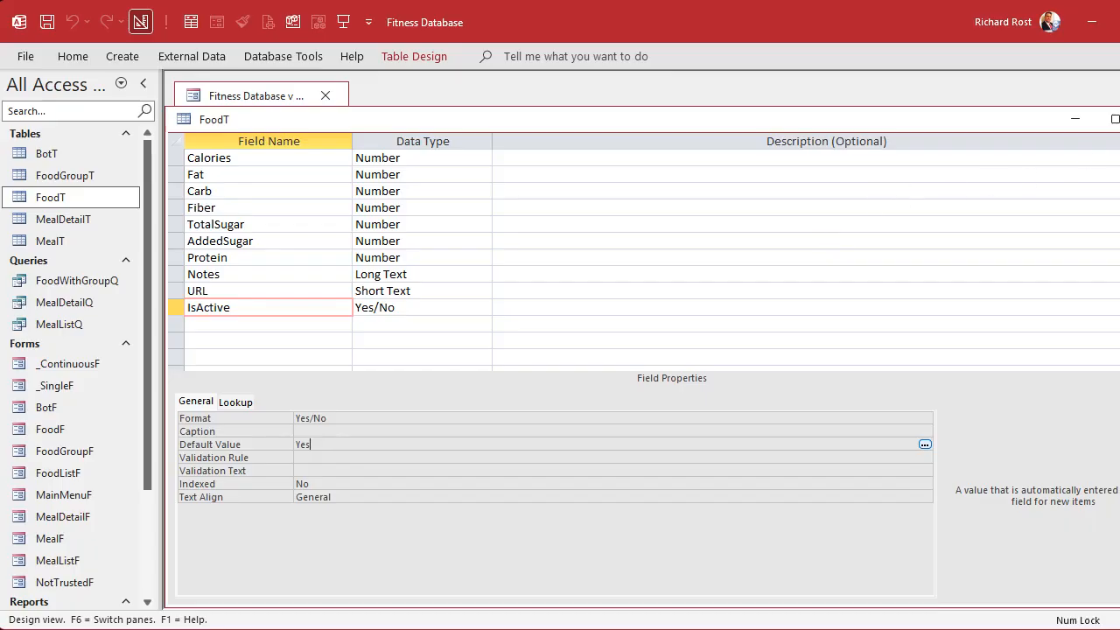
{"action": "key", "text": "ctrl+w"}
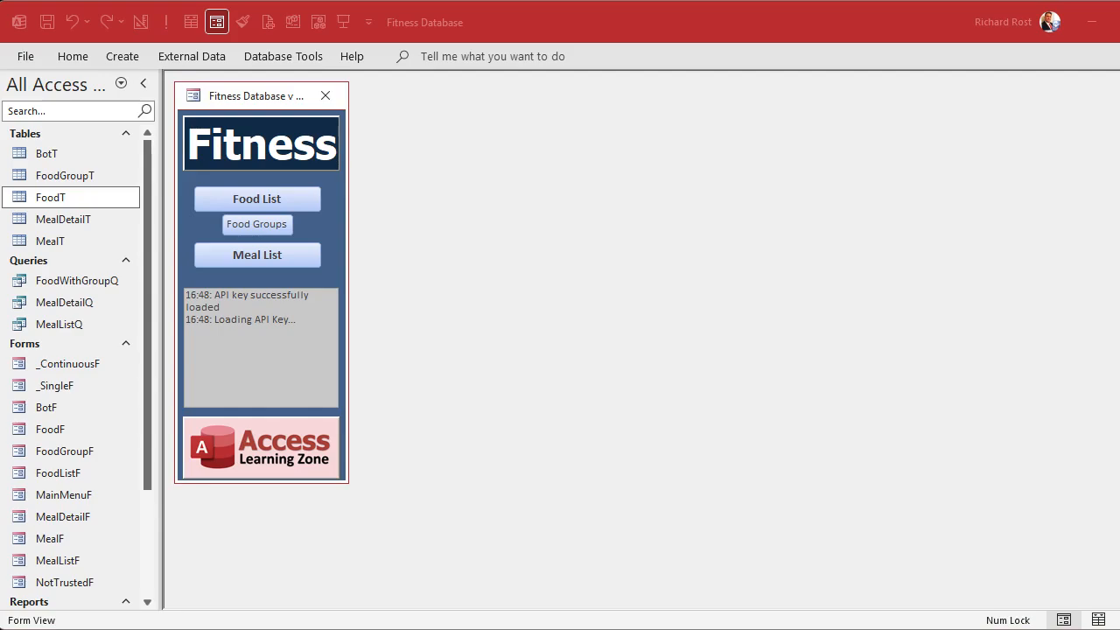
Step: Open the FoodListF and FoodF forms in Design View
{"action": "left_click", "coordinate": [697, 246]}
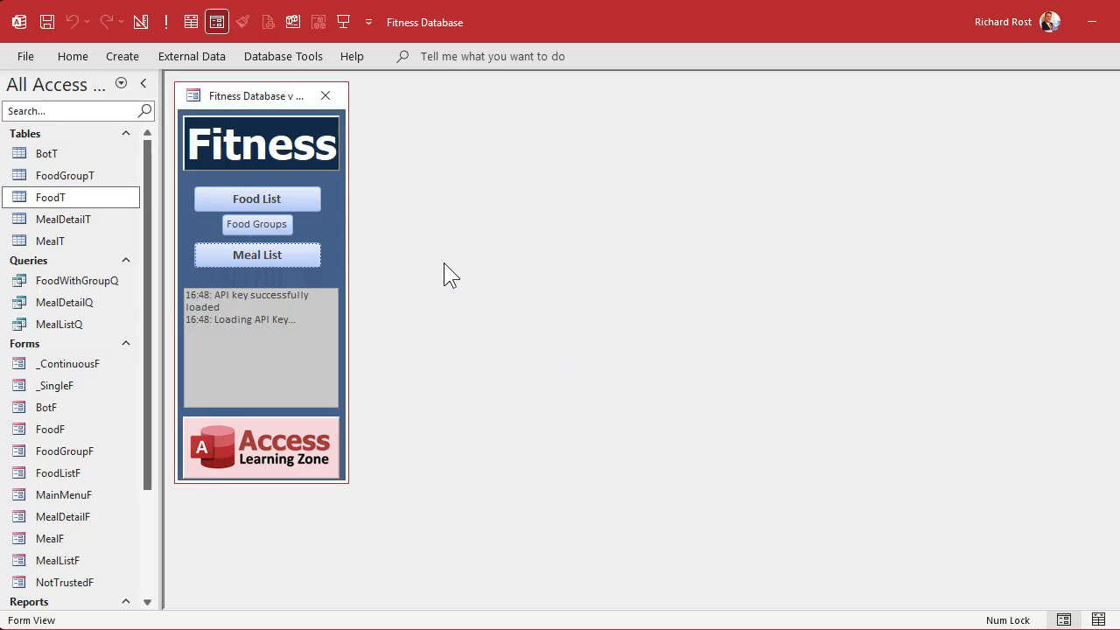
{"action": "left_click", "coordinate": [259, 195]}
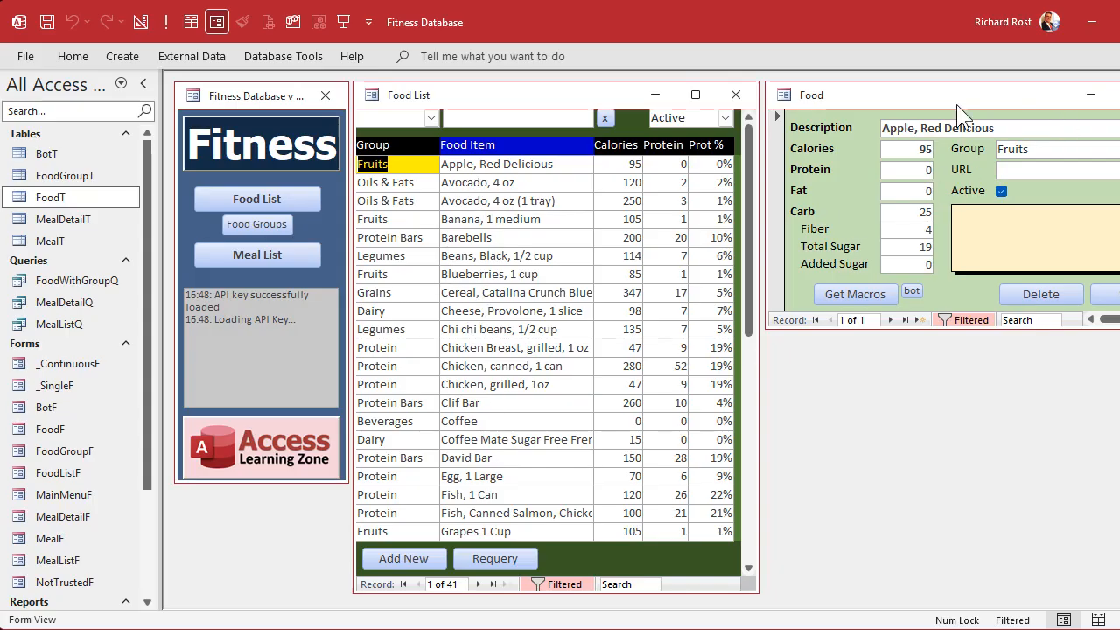
{"action": "right_click", "coordinate": [557, 94]}
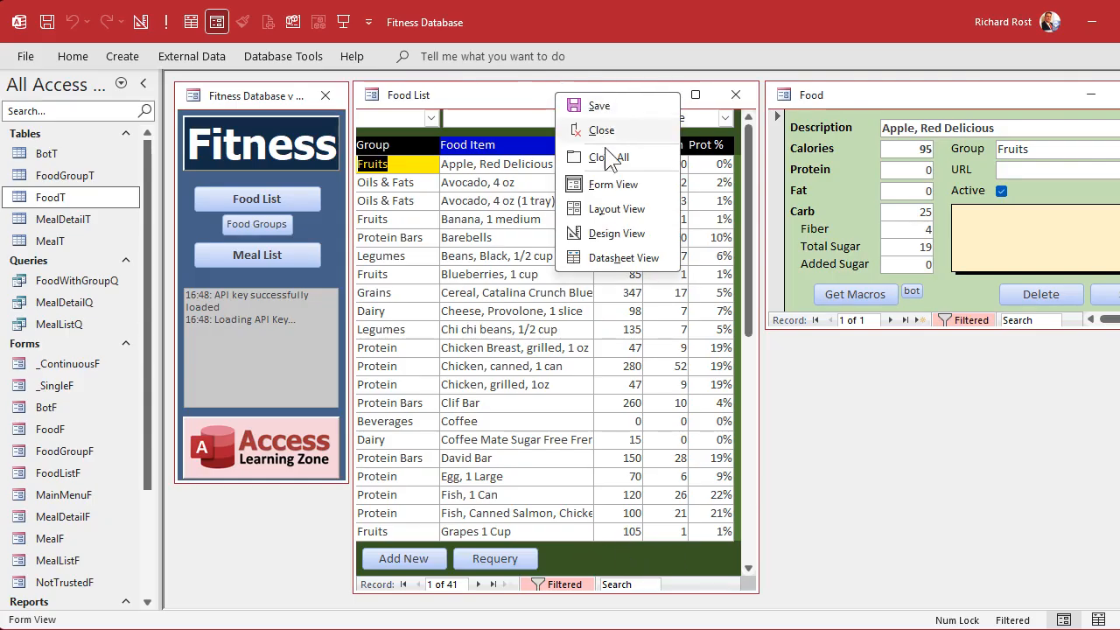
{"action": "left_click", "coordinate": [613, 233]}
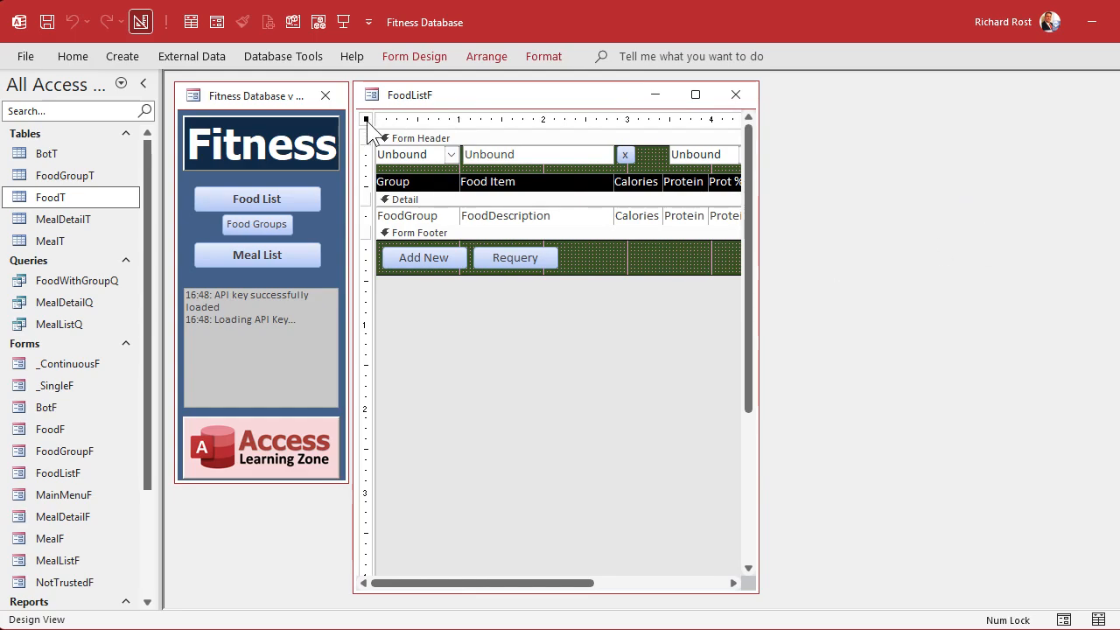
{"action": "left_click", "coordinate": [50, 435]}
{"action": "right_click", "coordinate": [48, 435]}
{"action": "left_click", "coordinate": [95, 490]}
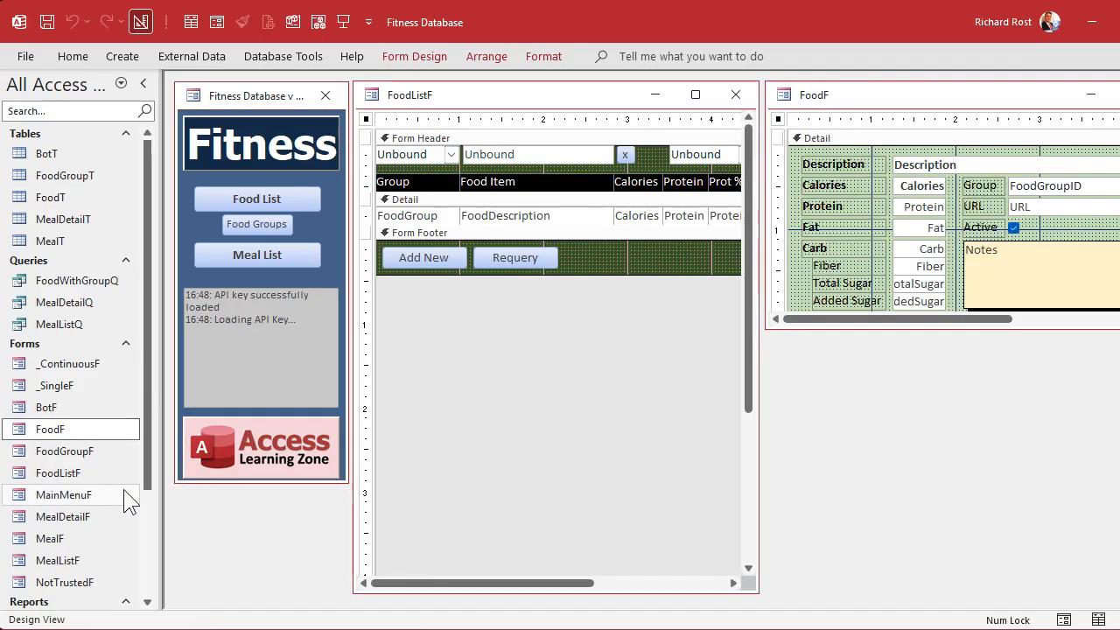
Step: Extend the FoodListF form footer to about 3.8 inches tall and move the Add New and Requery buttons to its bottom
{"action": "left_click_drag", "start_coordinate": [595, 274], "coordinate": [618, 557]}
{"action": "left_click_drag", "start_coordinate": [415, 293], "coordinate": [509, 539]}
Step: Copy all of the FoodF form's controls into the FoodListF form footer
{"action": "left_click_drag", "start_coordinate": [1054, 327], "coordinate": [1054, 444]}
{"action": "left_click_drag", "start_coordinate": [776, 153], "coordinate": [777, 372]}
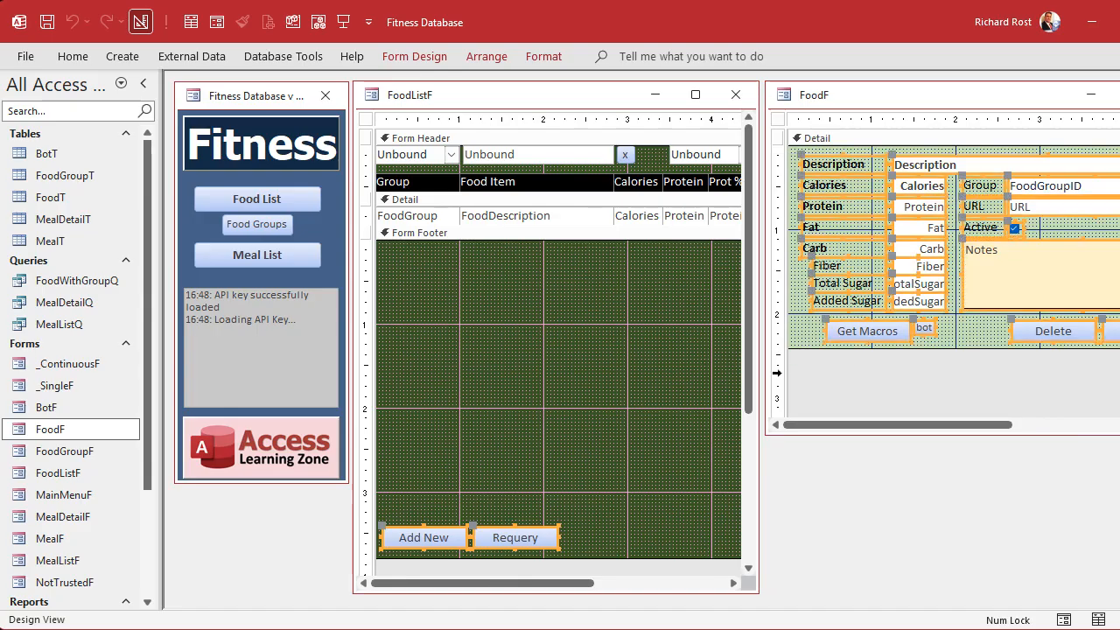
{"action": "left_click", "coordinate": [529, 365]}
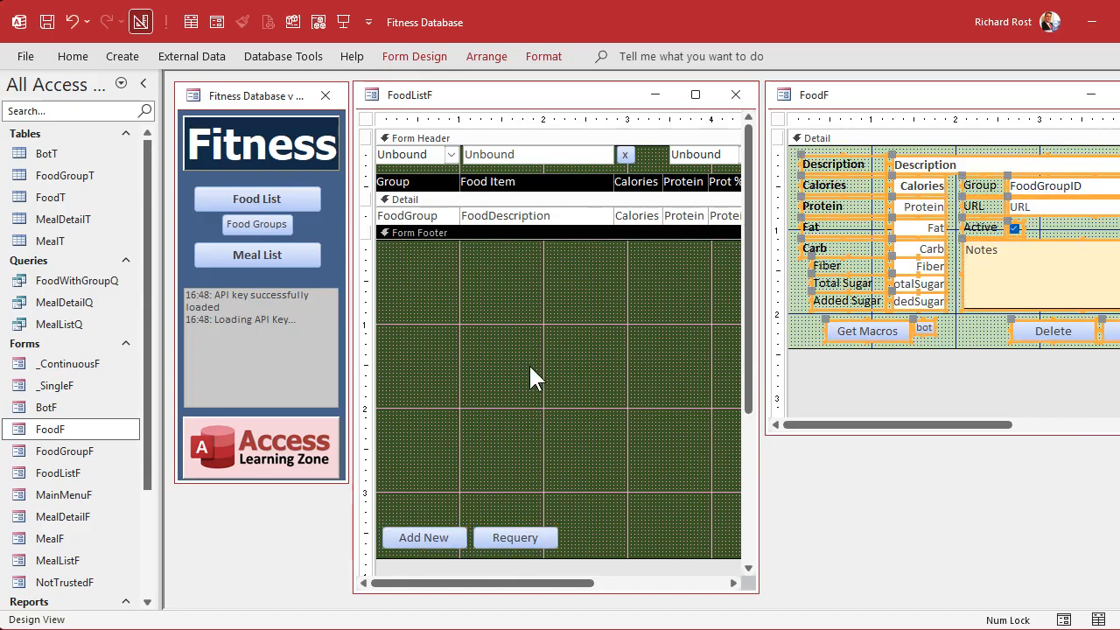
{"action": "key", "text": "ctrl+v"}
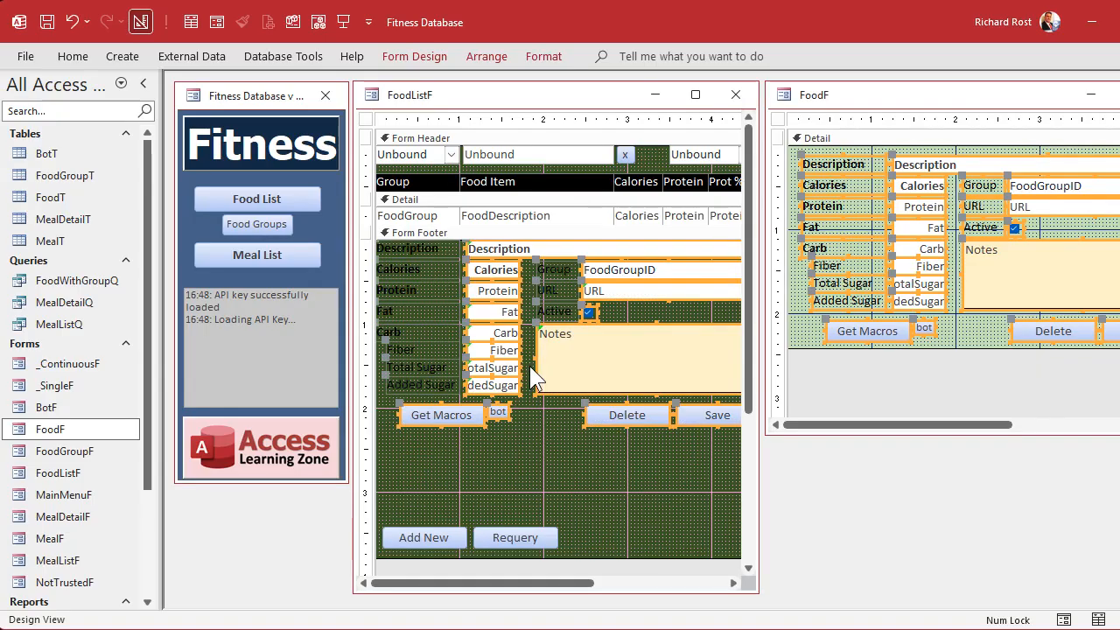
Step: Position the pasted controls just inside the upper-left corner of the FoodListF form footer
{"action": "left_click_drag", "start_coordinate": [553, 356], "coordinate": [556, 363]}
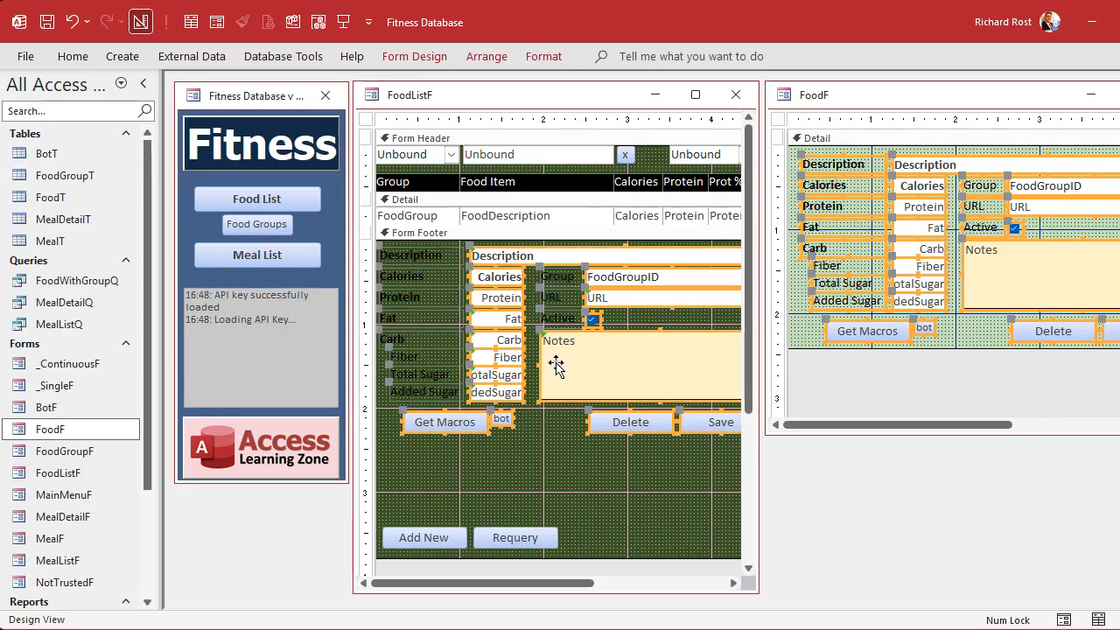
{"action": "left_click", "coordinate": [495, 473]}
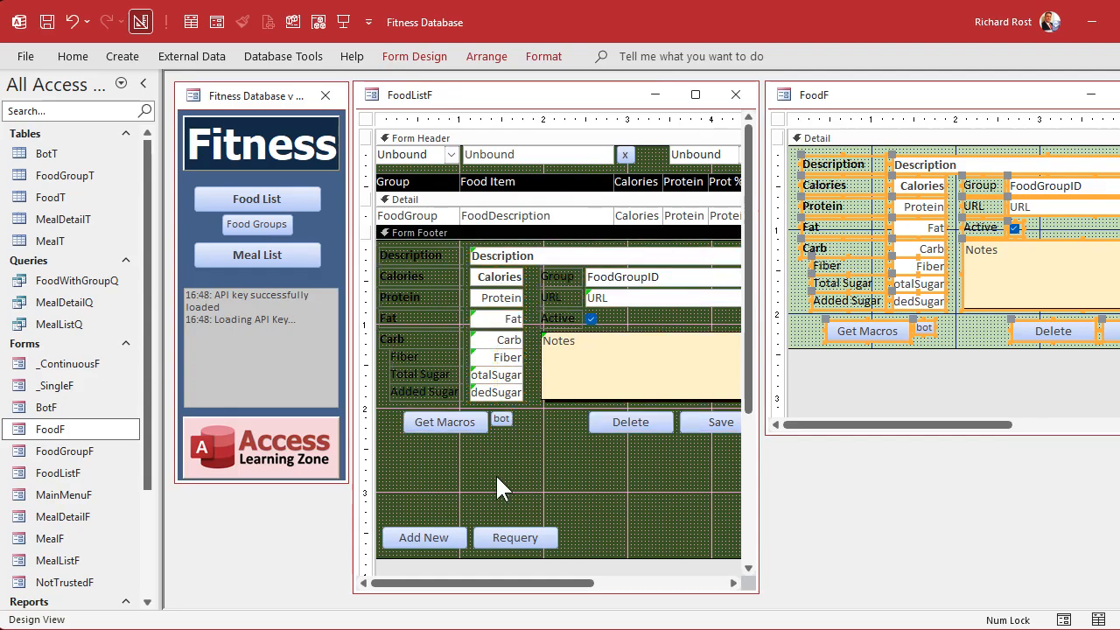
{"action": "left_click_drag", "start_coordinate": [366, 251], "coordinate": [366, 427]}
{"action": "left_click_drag", "start_coordinate": [407, 282], "coordinate": [407, 279]}
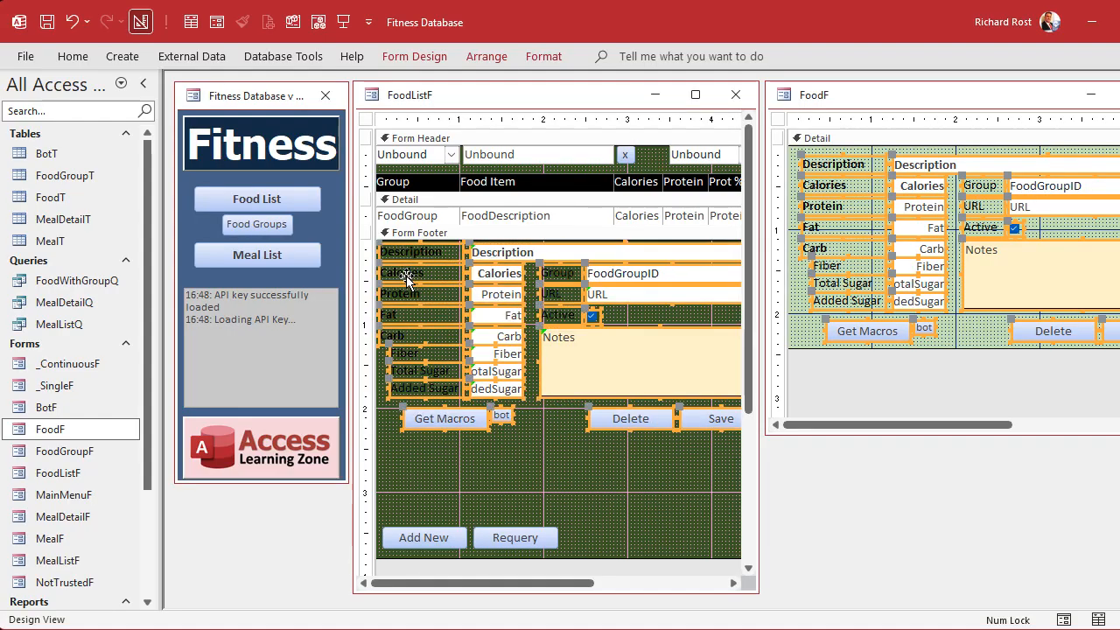
{"action": "left_click", "coordinate": [564, 441]}
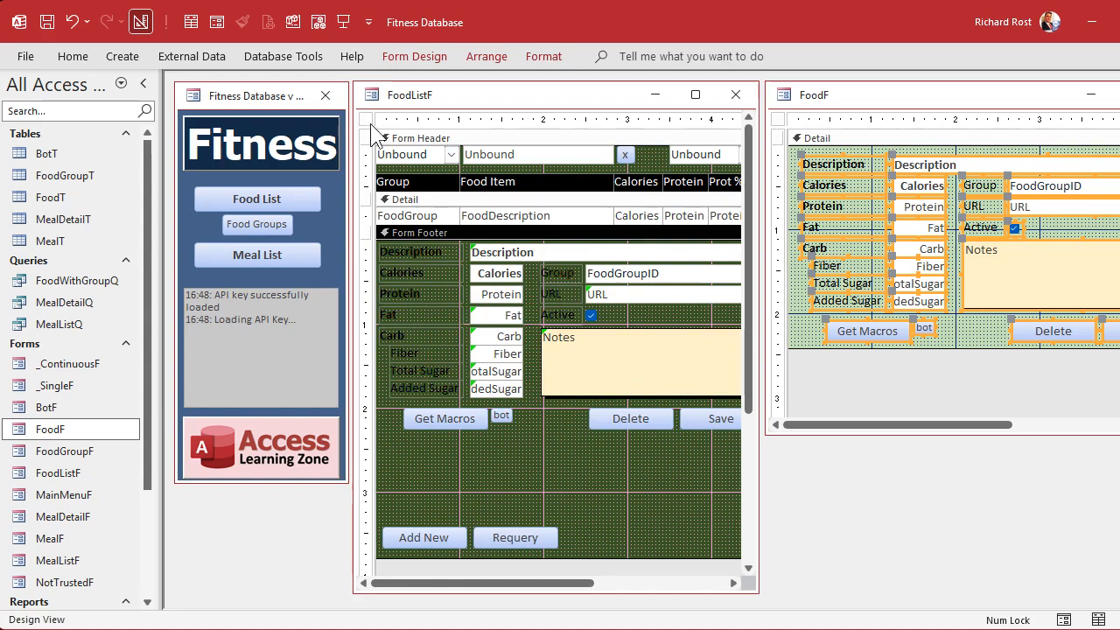
Step: Close the FoodF form and widen the FoodListF window to fit all the pasted controls
{"action": "left_click_drag", "start_coordinate": [919, 100], "coordinate": [719, 127]}
{"action": "left_click", "coordinate": [959, 117]}
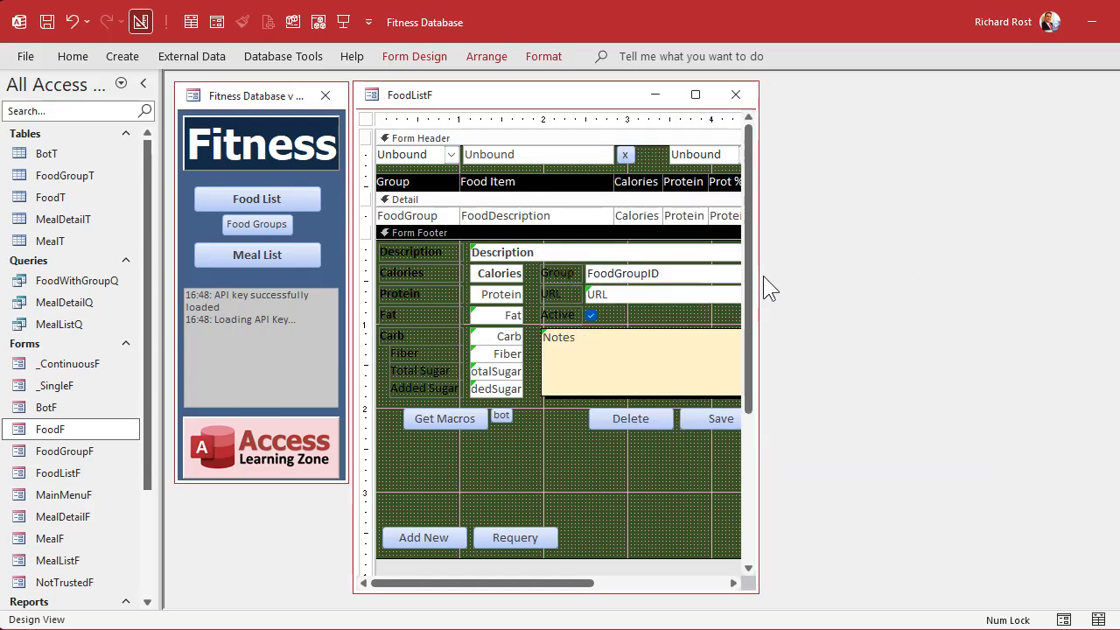
{"action": "left_click_drag", "start_coordinate": [758, 276], "coordinate": [904, 277]}
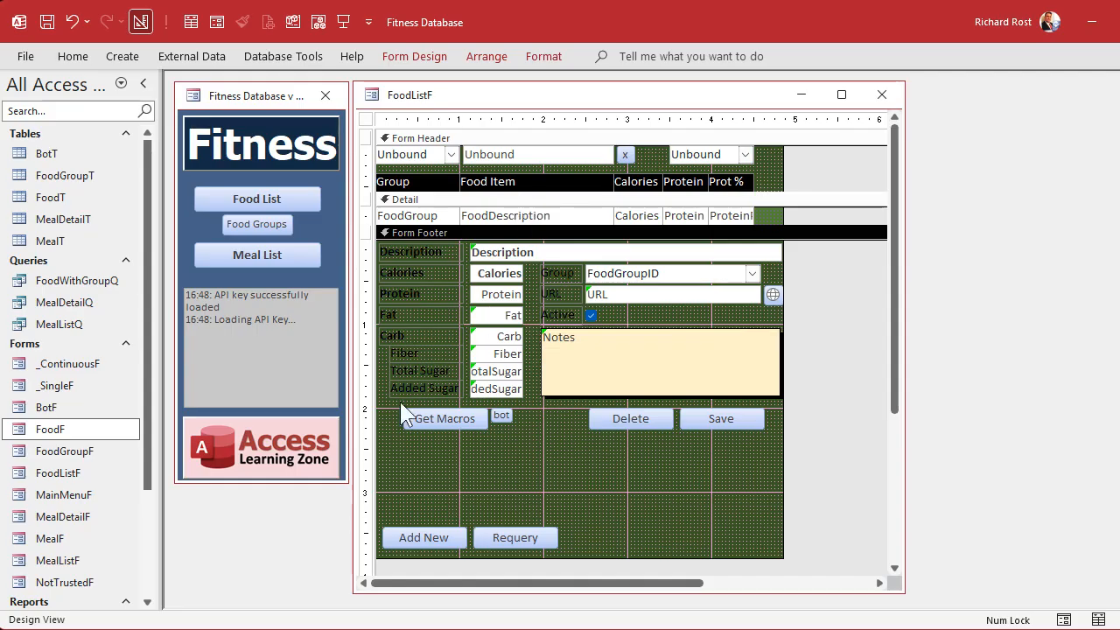
Step: Set the font color of all the pasted field labels in the footer, including Group, URL and Active, to white
{"action": "left_click_drag", "start_coordinate": [383, 405], "coordinate": [448, 253]}
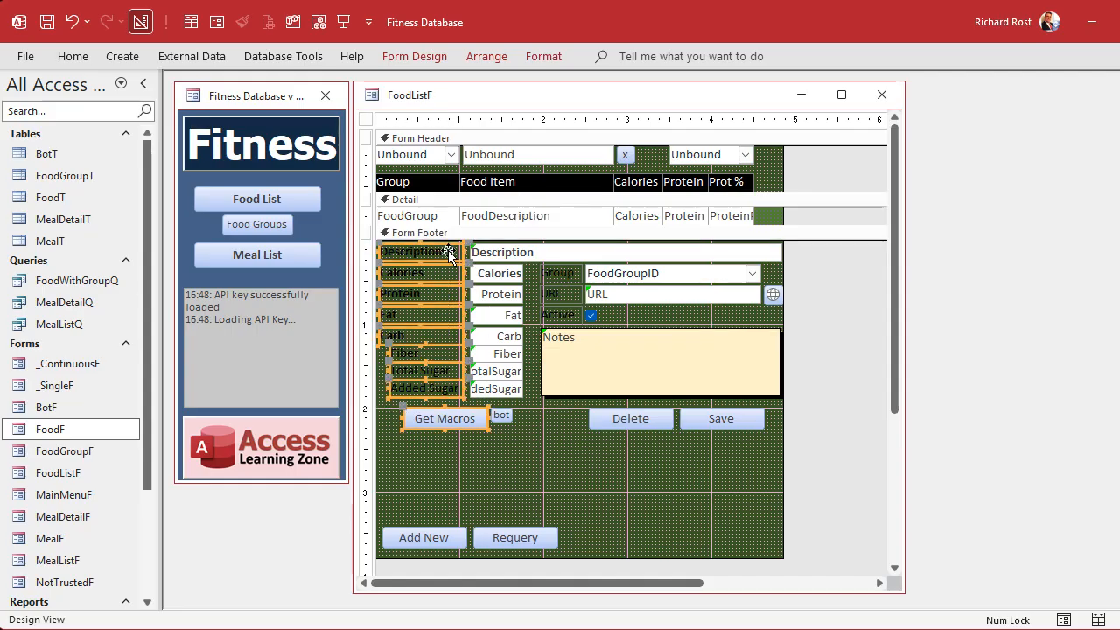
{"action": "left_click", "coordinate": [409, 449]}
{"action": "left_click_drag", "start_coordinate": [385, 411], "coordinate": [401, 243]}
{"action": "left_click", "coordinate": [564, 279], "text": "shift"}
{"action": "left_click", "coordinate": [564, 295], "text": "shift"}
{"action": "left_click", "coordinate": [565, 311], "text": "shift"}
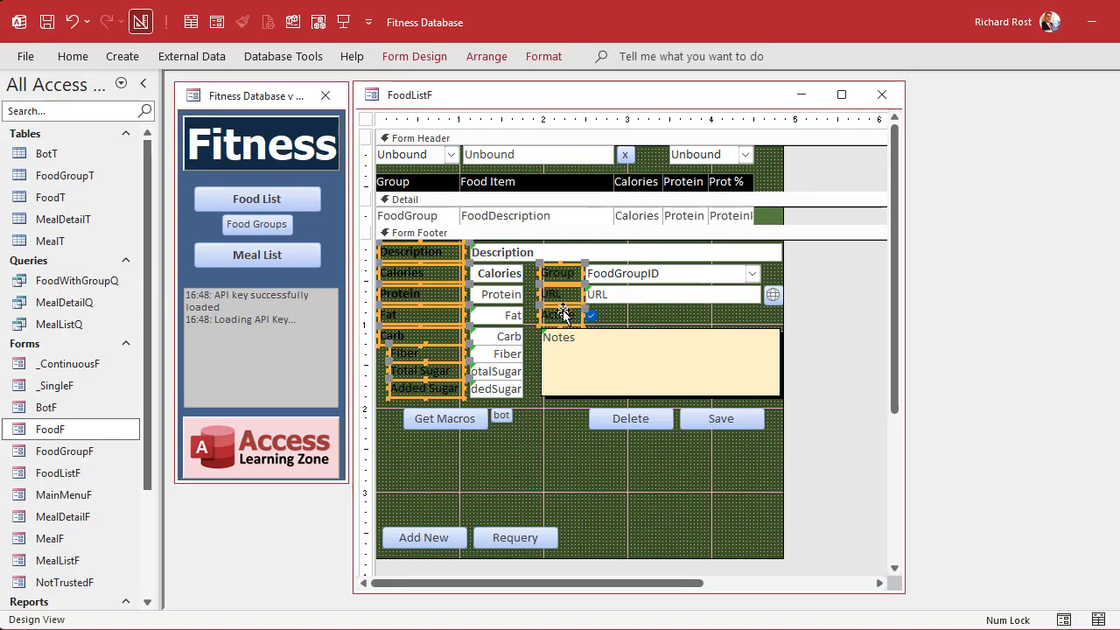
{"action": "left_click", "coordinate": [543, 57]}
{"action": "left_click", "coordinate": [231, 118]}
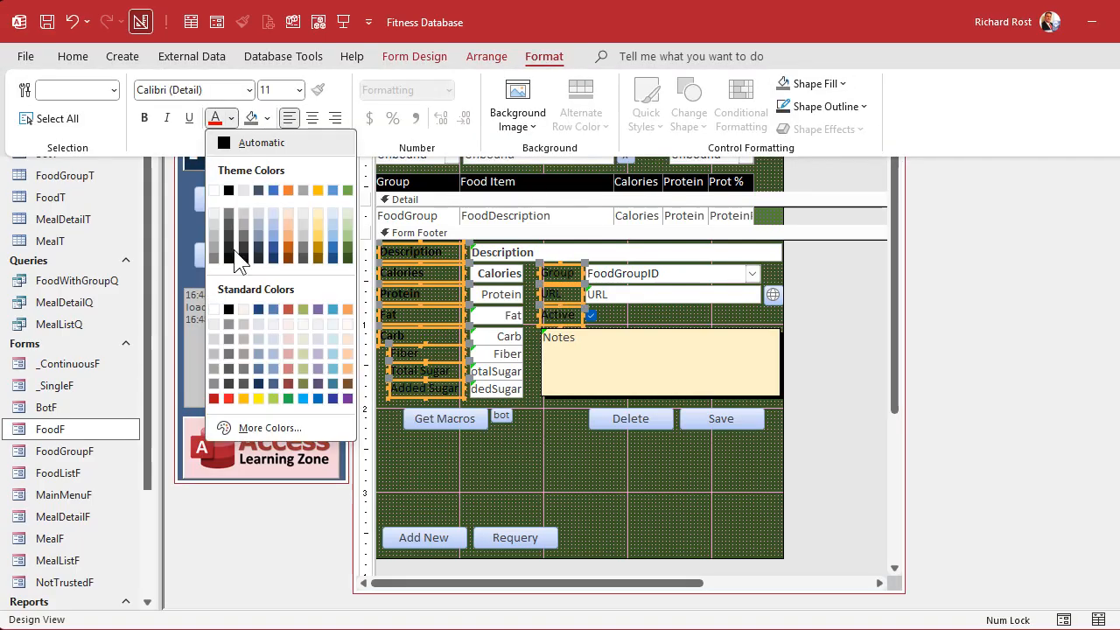
{"action": "left_click", "coordinate": [213, 310]}
{"action": "key", "text": "ctrl+F1"}
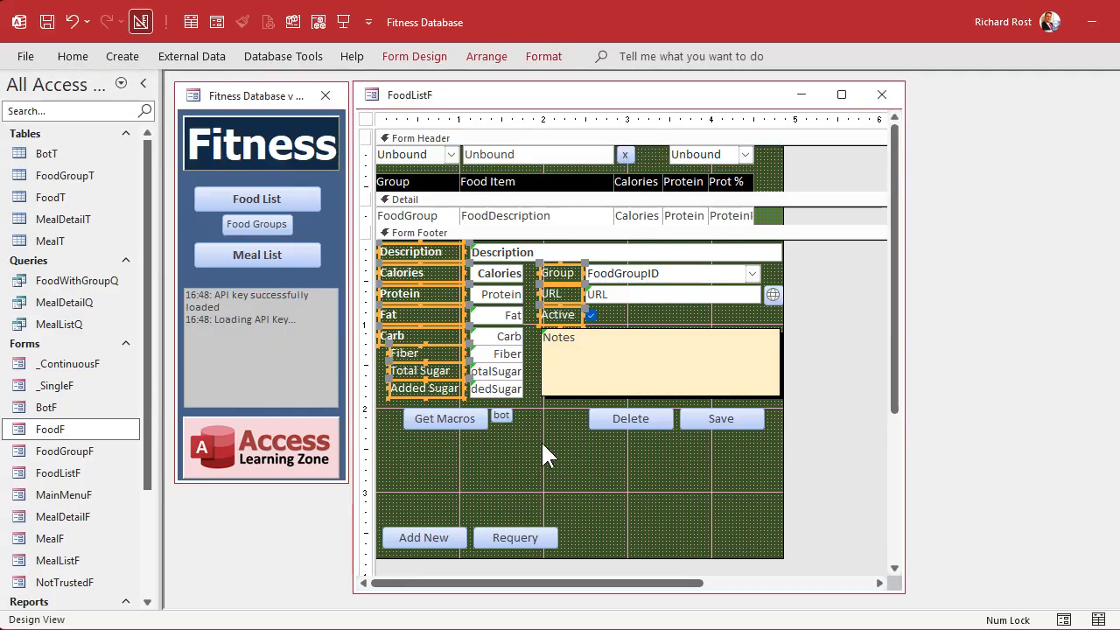
{"action": "left_click", "coordinate": [542, 443]}
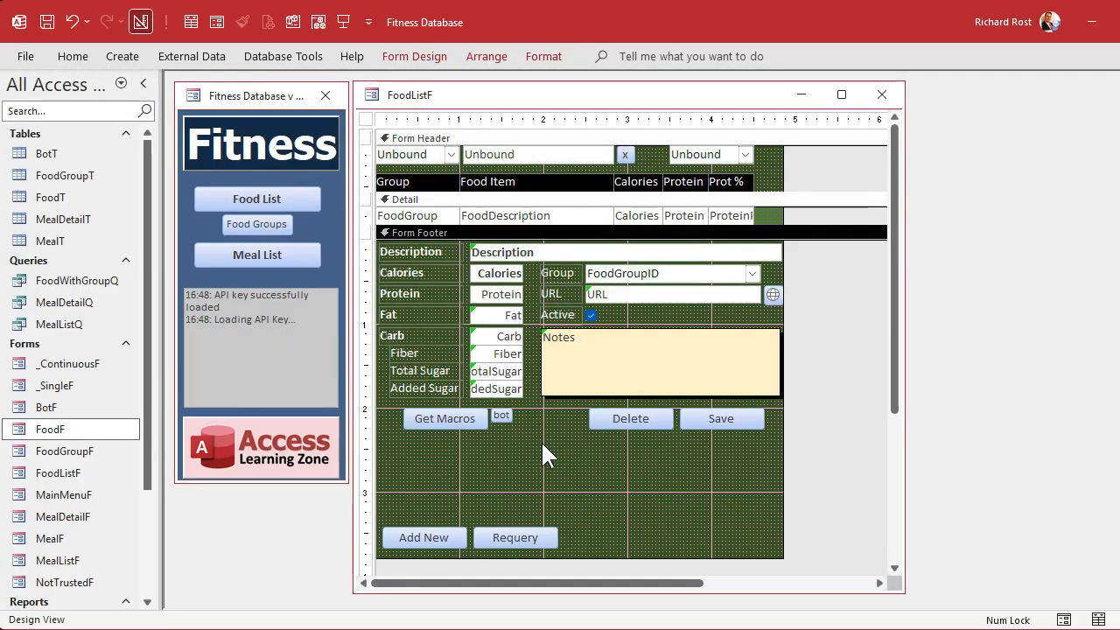
Step: Check the record source of the FoodListF form in its data properties and close the form
{"action": "left_click", "coordinate": [365, 120]}
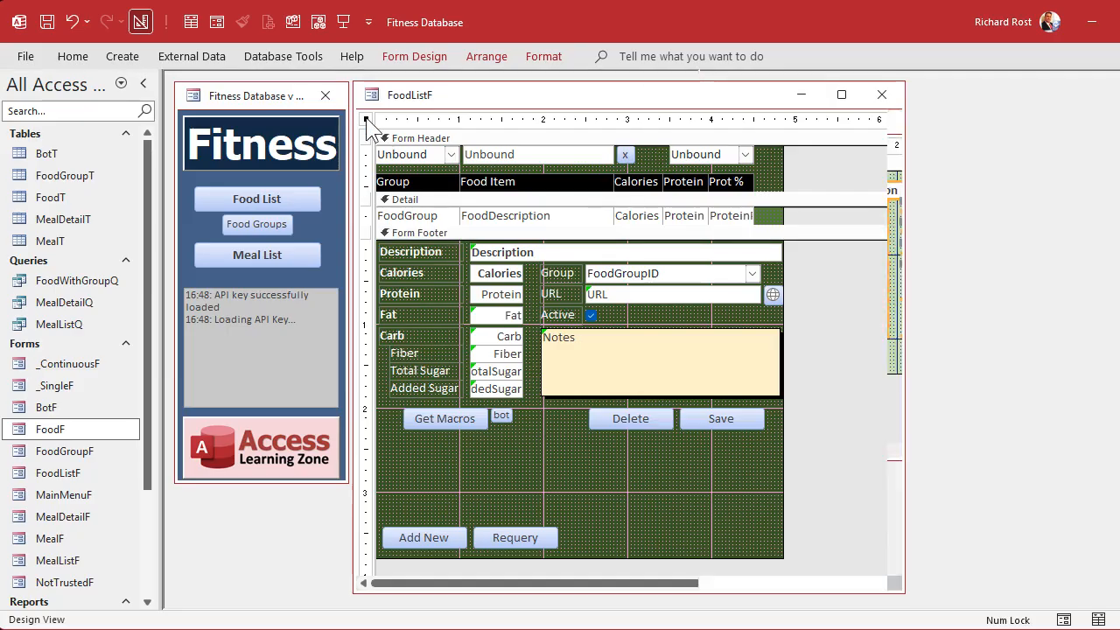
{"action": "double_click", "coordinate": [365, 120]}
{"action": "left_click", "coordinate": [768, 168]}
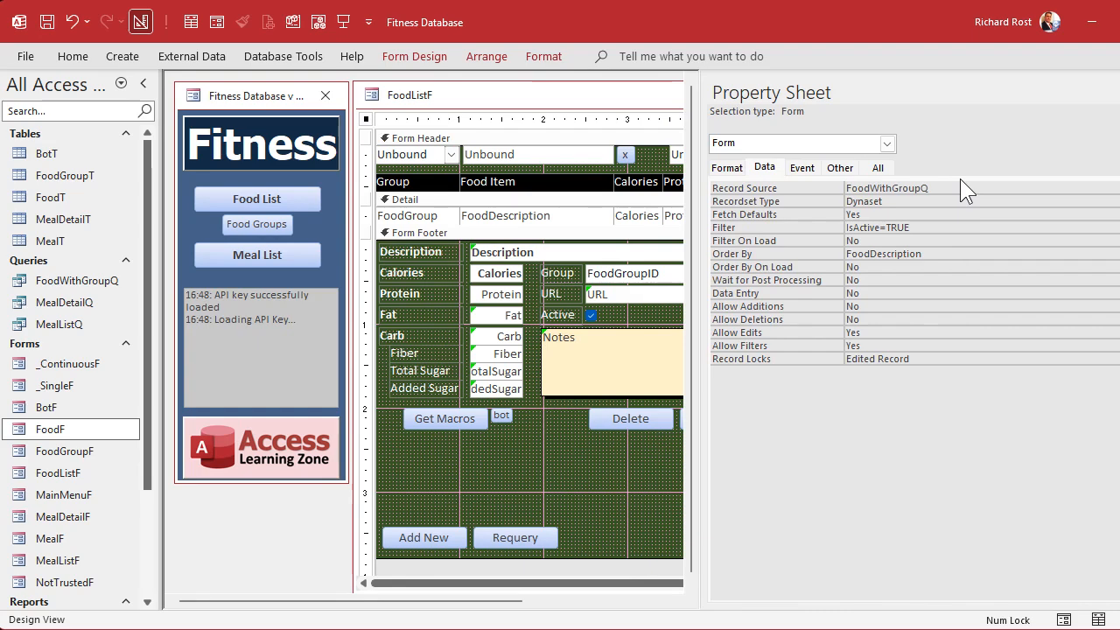
{"action": "left_click_drag", "start_coordinate": [1119, 205], "coordinate": [1119, 206]}
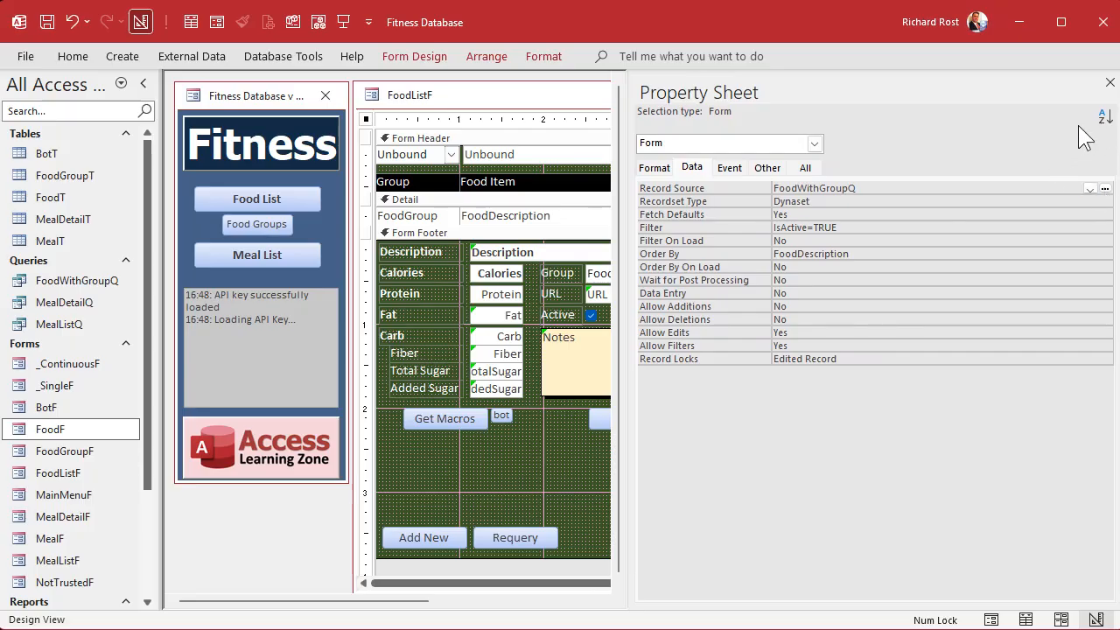
{"action": "left_click", "coordinate": [1109, 83]}
{"action": "left_click", "coordinate": [892, 96]}
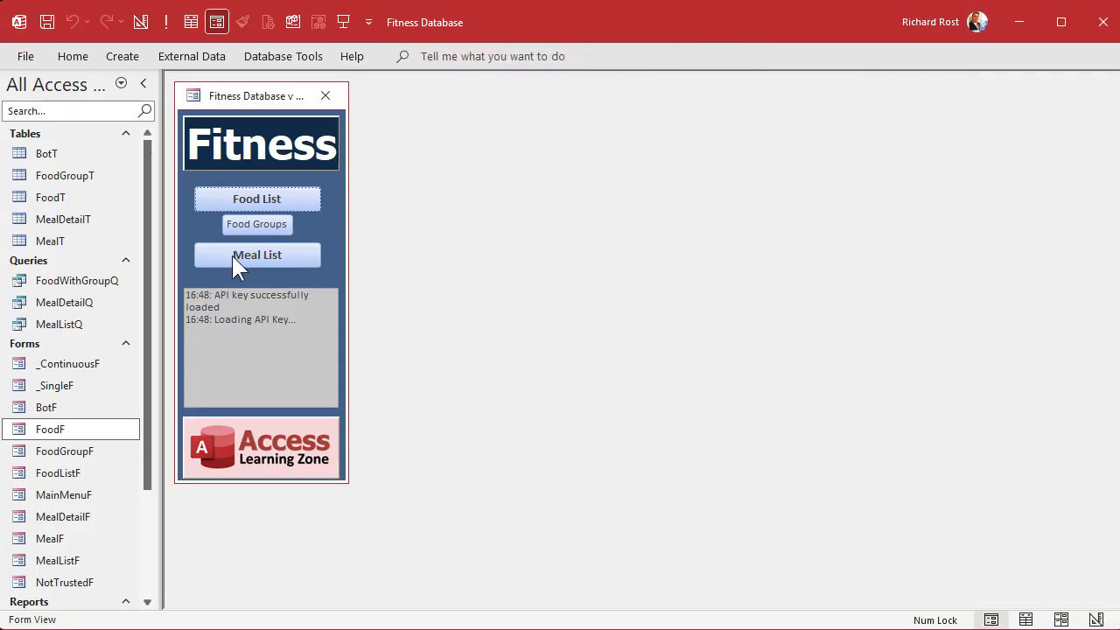
Step: Open the FoodWithGroupQ query in Design view and remove its FoodGroupID and FoodID columns
{"action": "right_click", "coordinate": [63, 279]}
{"action": "left_click", "coordinate": [127, 312]}
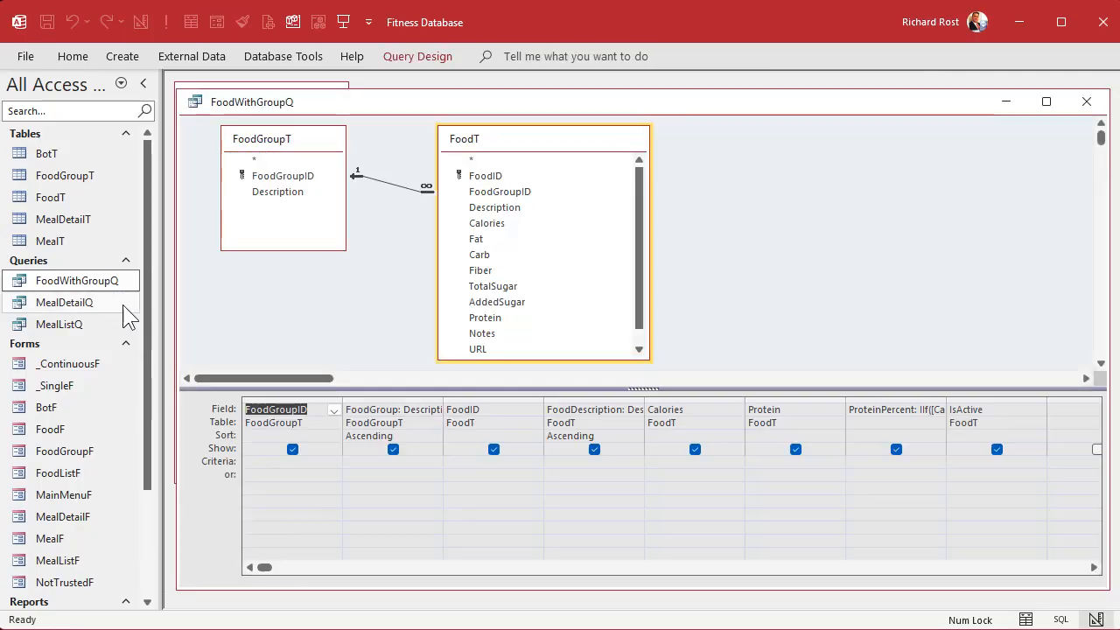
{"action": "left_click_drag", "start_coordinate": [328, 103], "coordinate": [326, 87]}
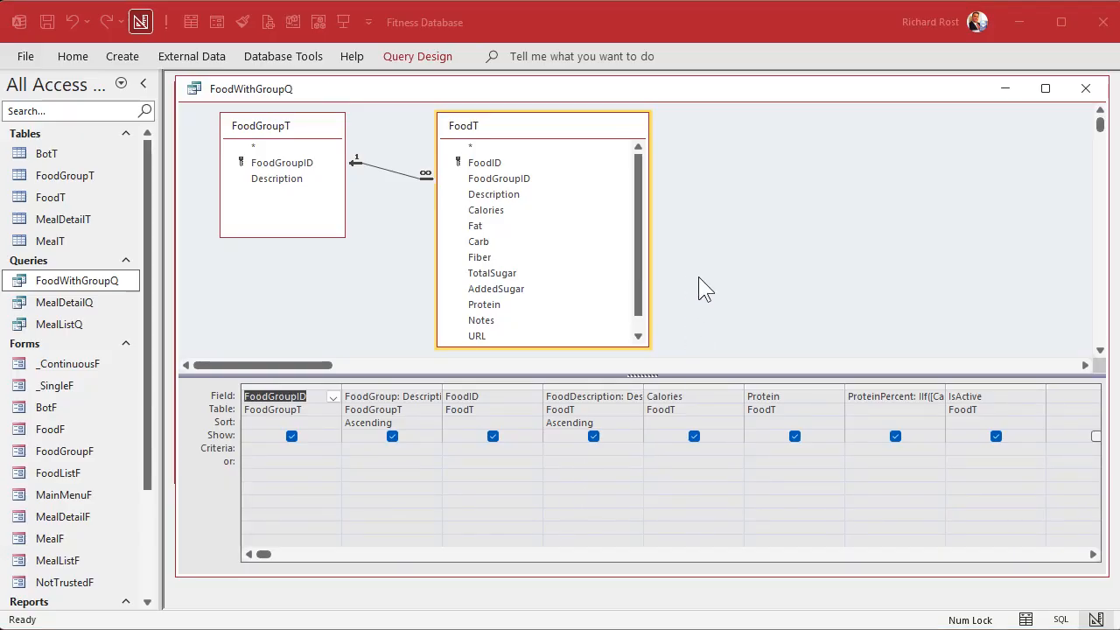
{"action": "left_click", "coordinate": [278, 180]}
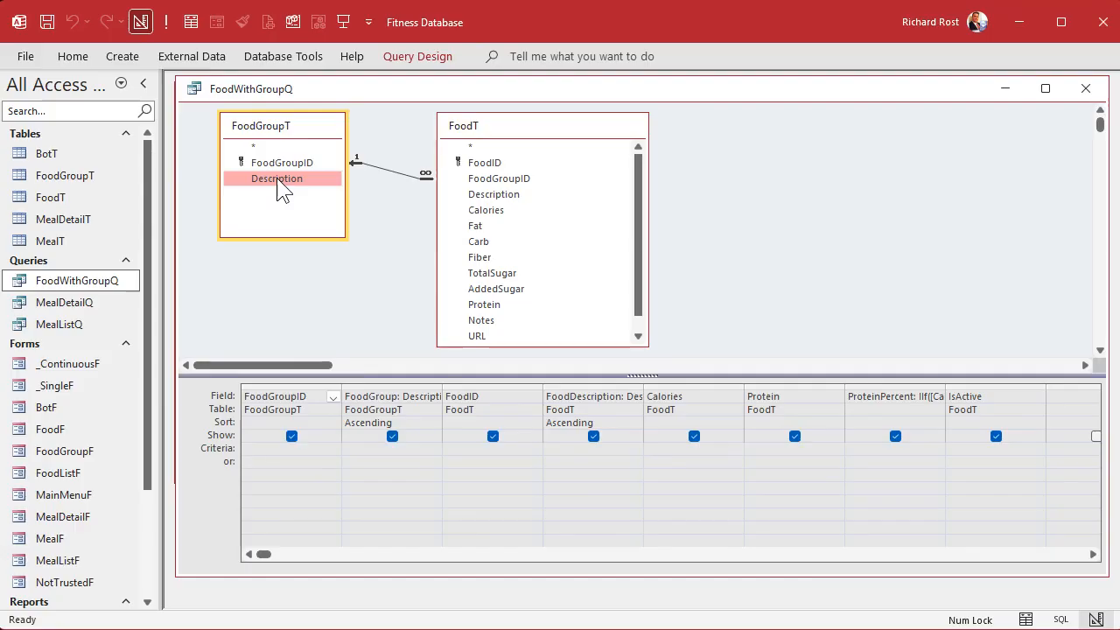
{"action": "left_click", "coordinate": [396, 385]}
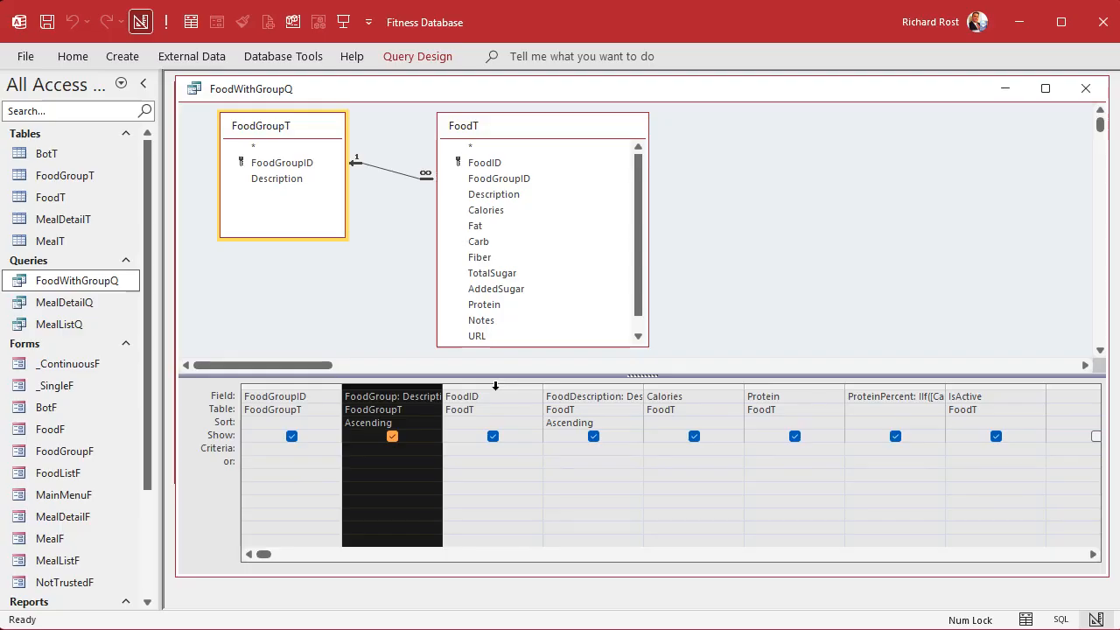
{"action": "left_click", "coordinate": [278, 385]}
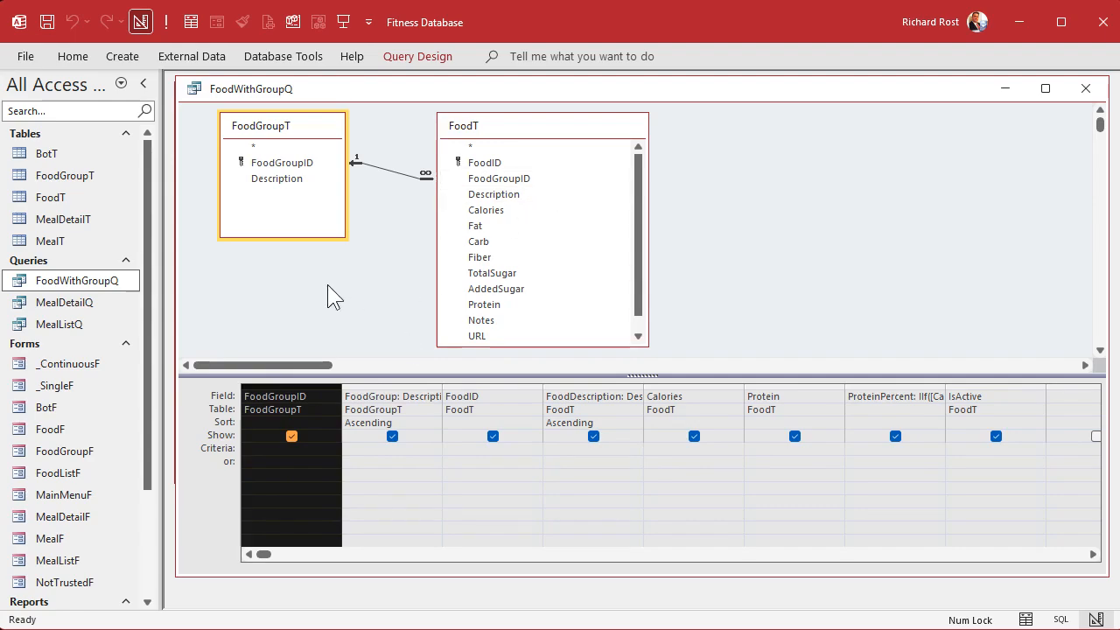
{"action": "key", "text": "Delete"}
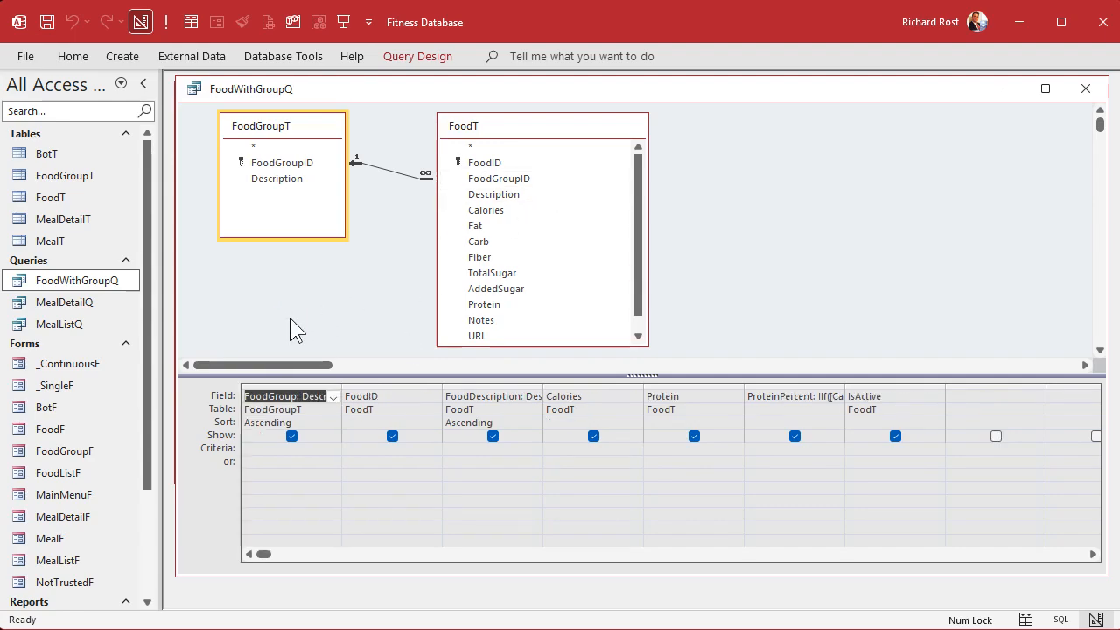
{"action": "left_click", "coordinate": [393, 385]}
{"action": "key", "text": "Delete"}
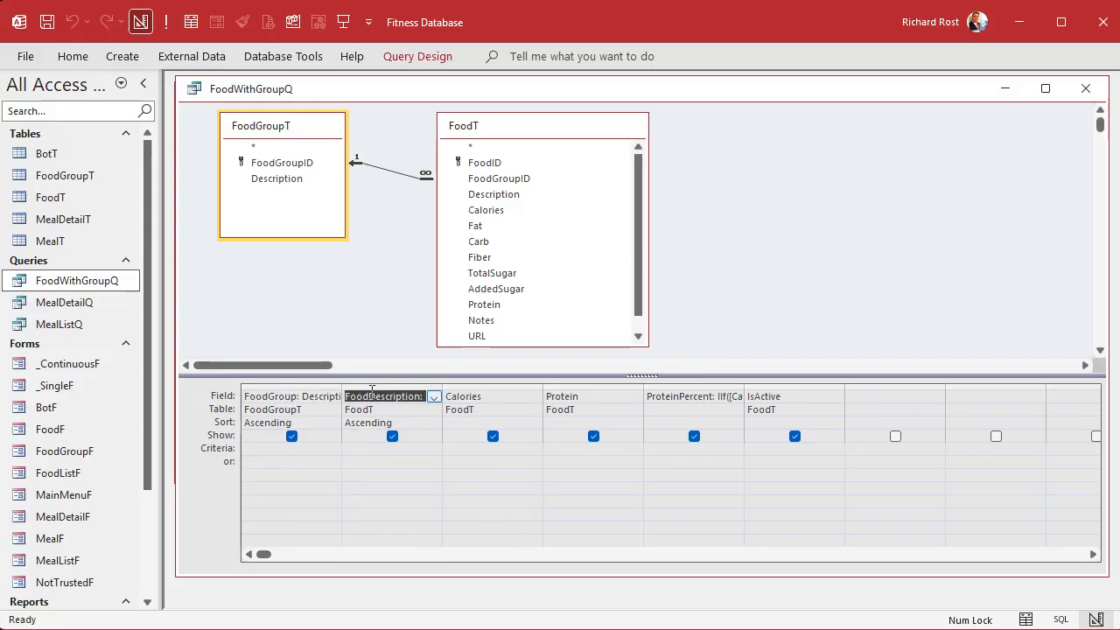
Step: Widen the FoodDescription column in the query grid and replace the Calories, Protein and IsActive columns with all FoodT fields (FoodT.*)
{"action": "left_click", "coordinate": [391, 437]}
{"action": "left_click_drag", "start_coordinate": [443, 382], "coordinate": [516, 379]}
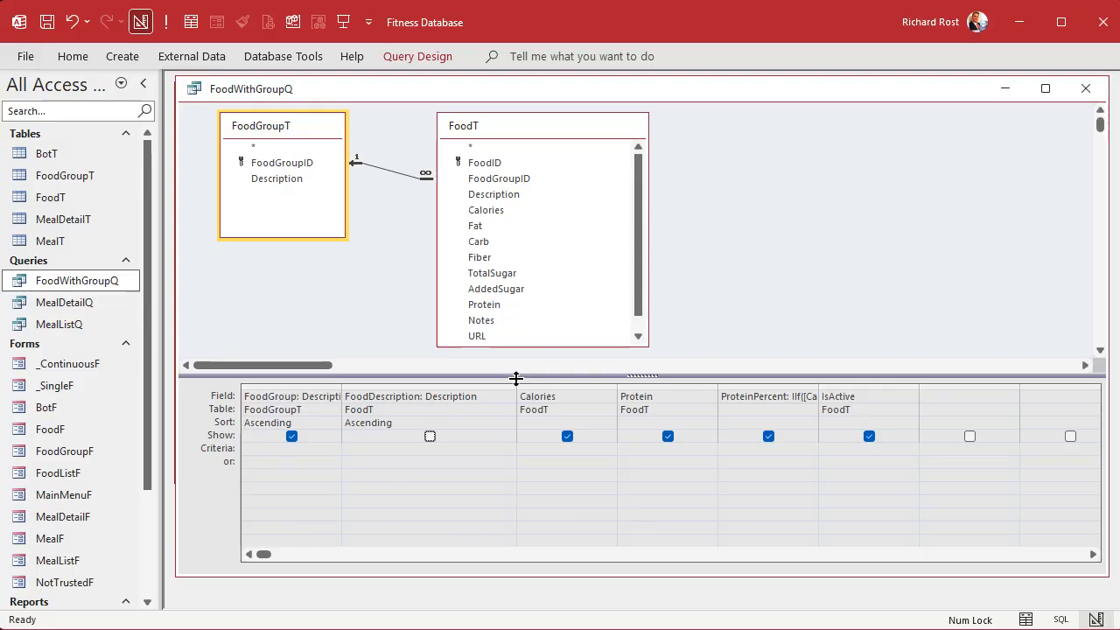
{"action": "left_click", "coordinate": [428, 437]}
{"action": "left_click_drag", "start_coordinate": [566, 387], "coordinate": [639, 388]}
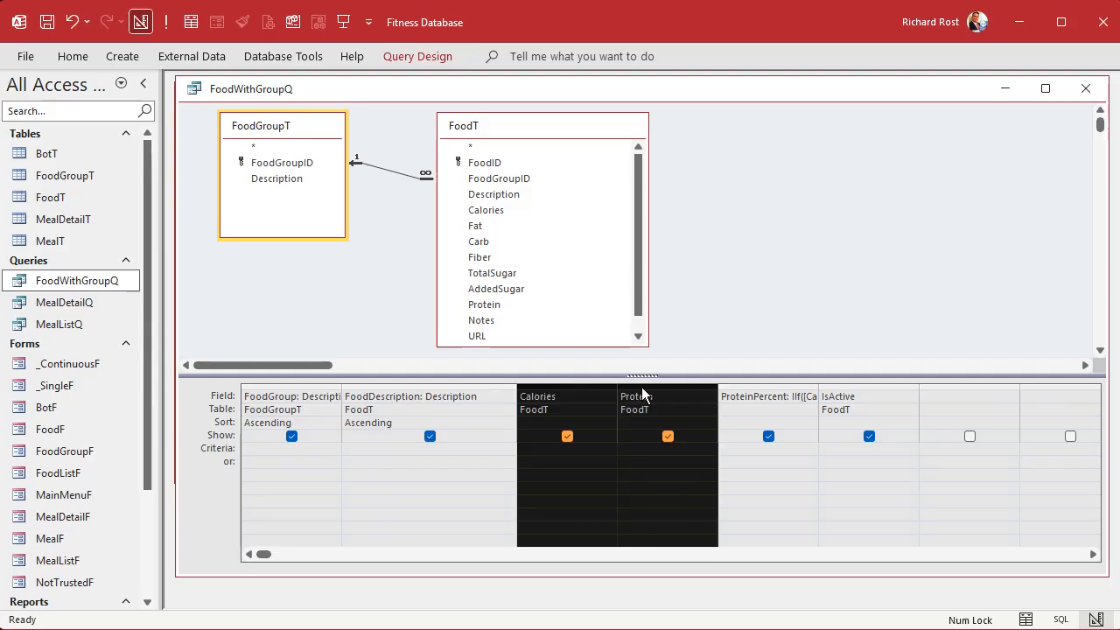
{"action": "key", "text": "Delete"}
{"action": "left_click", "coordinate": [706, 382]}
{"action": "key", "text": "Delete"}
{"action": "double_click", "coordinate": [479, 145]}
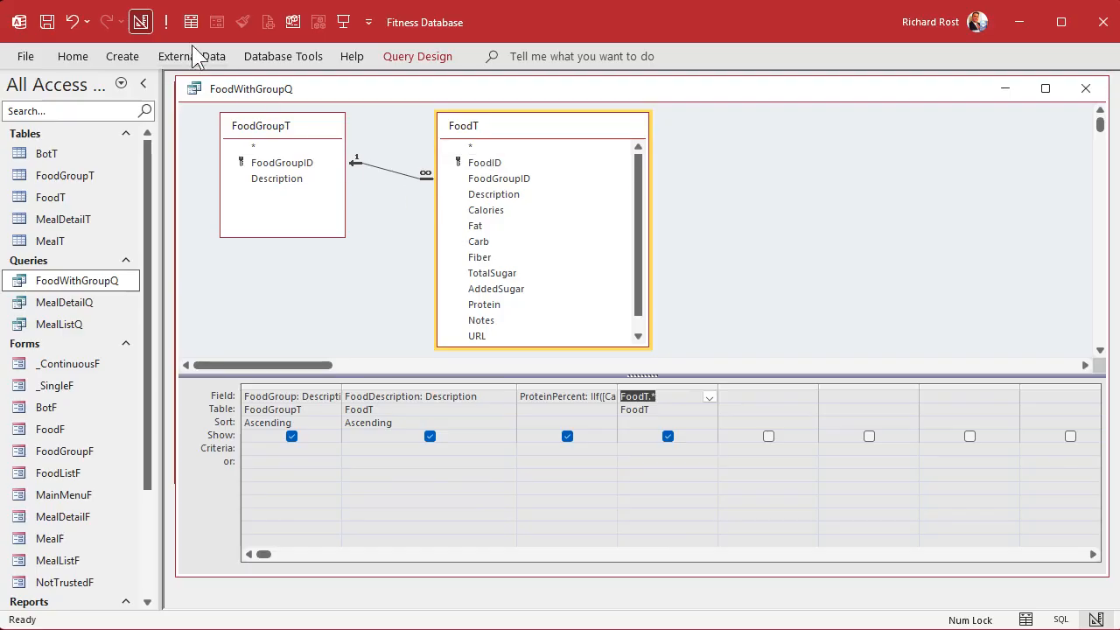
Step: Run the query and narrow the FoodGroup and ProteinPercent columns in the datasheet
{"action": "left_click", "coordinate": [166, 22]}
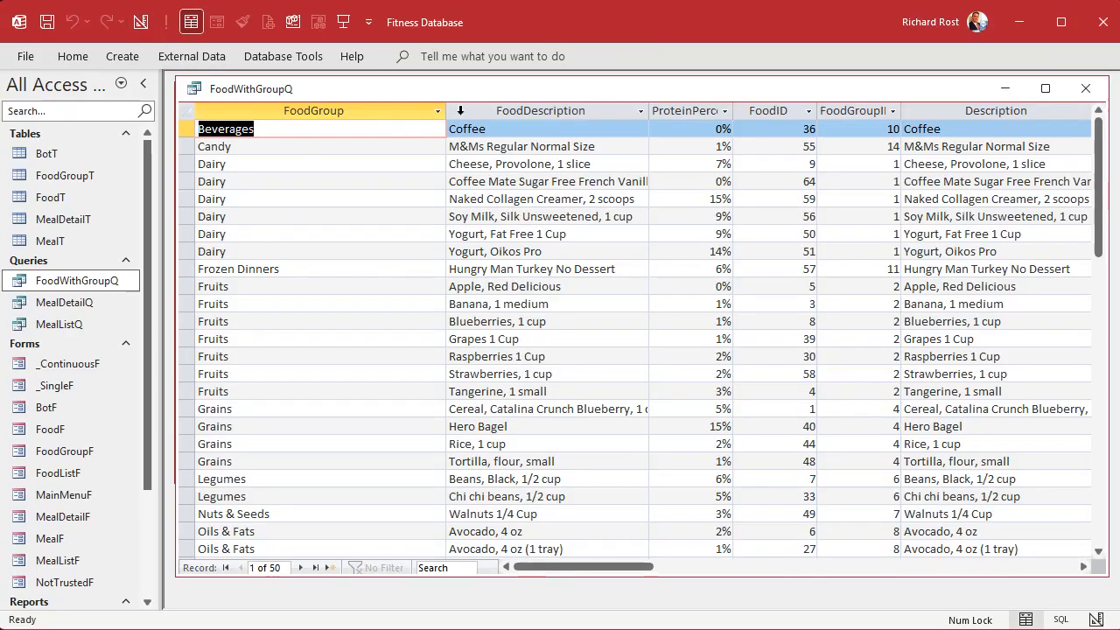
{"action": "left_click_drag", "start_coordinate": [445, 111], "coordinate": [356, 108]}
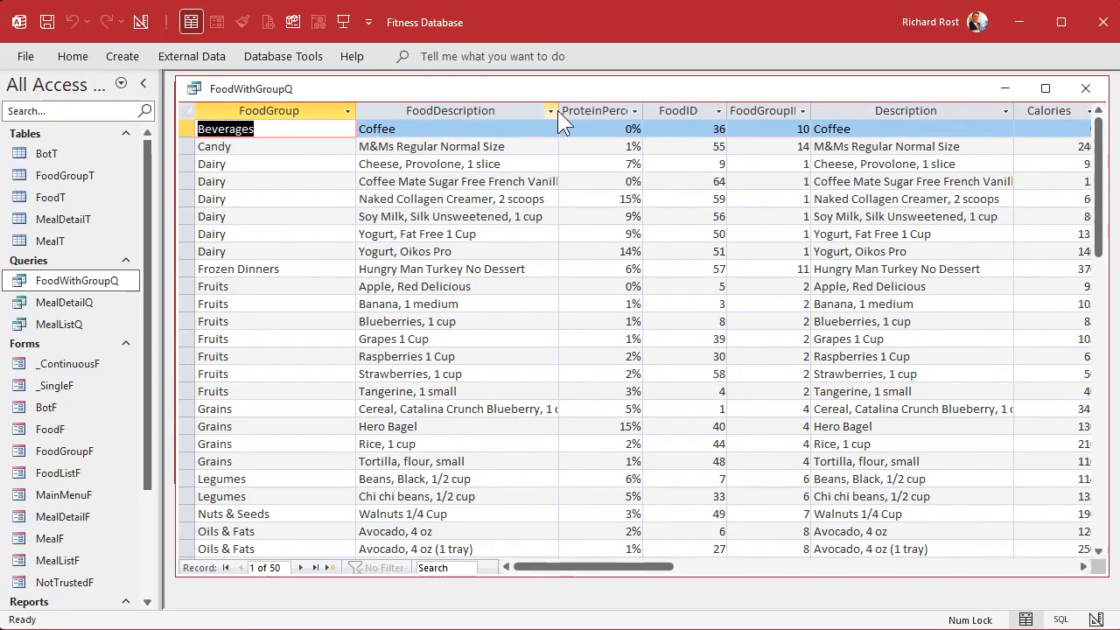
{"action": "mouse_move", "coordinate": [643, 109]}
{"action": "left_mouse_down"}
{"action": "mouse_move", "coordinate": [682, 109]}
{"action": "mouse_move", "coordinate": [637, 108]}
{"action": "left_mouse_up"}
{"action": "left_click_drag", "start_coordinate": [645, 566], "coordinate": [617, 575]}
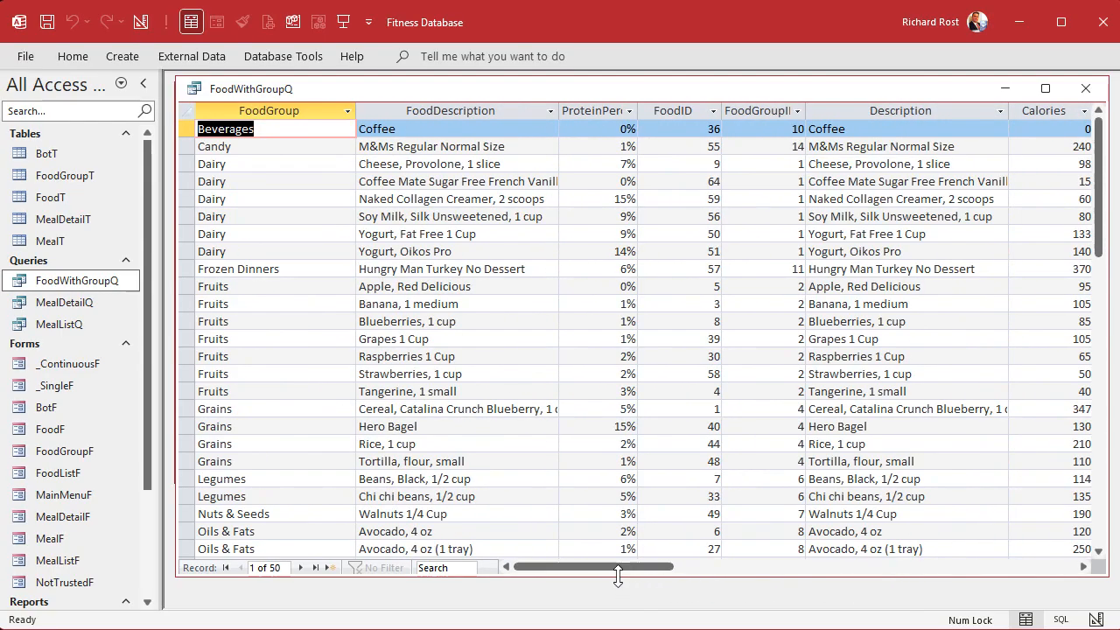
{"action": "left_click", "coordinate": [140, 21]}
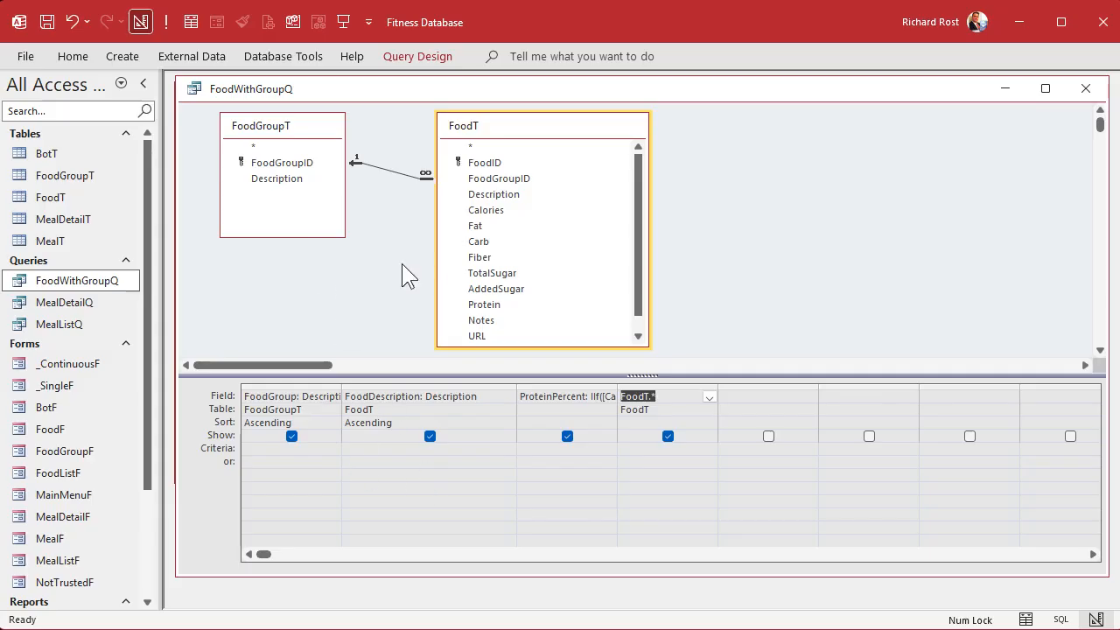
{"action": "left_click", "coordinate": [166, 24]}
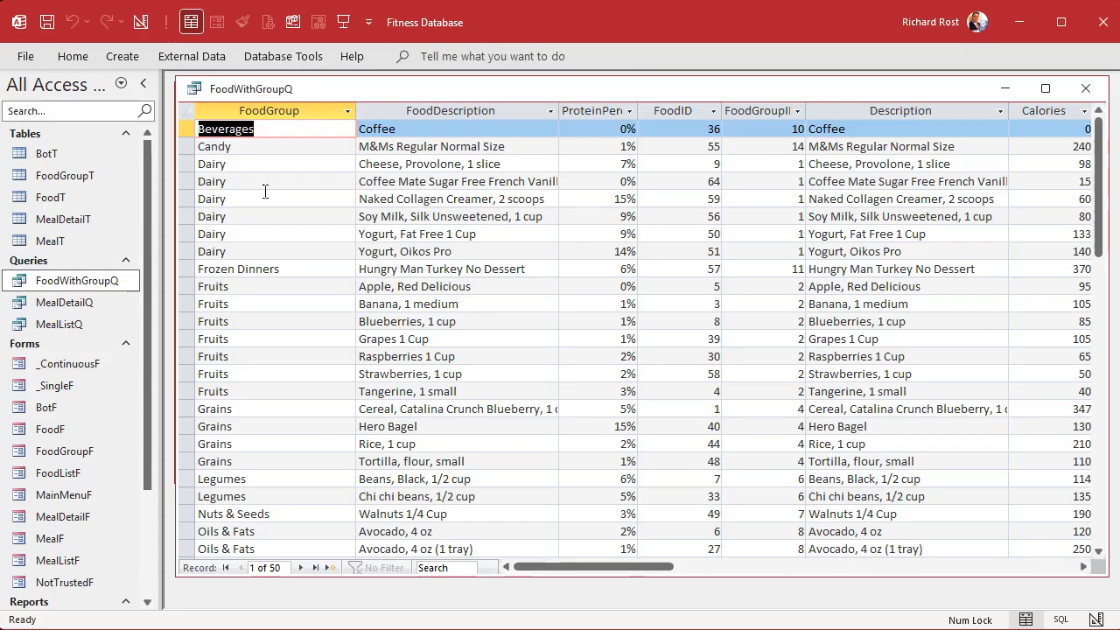
{"action": "left_click", "coordinate": [333, 567]}
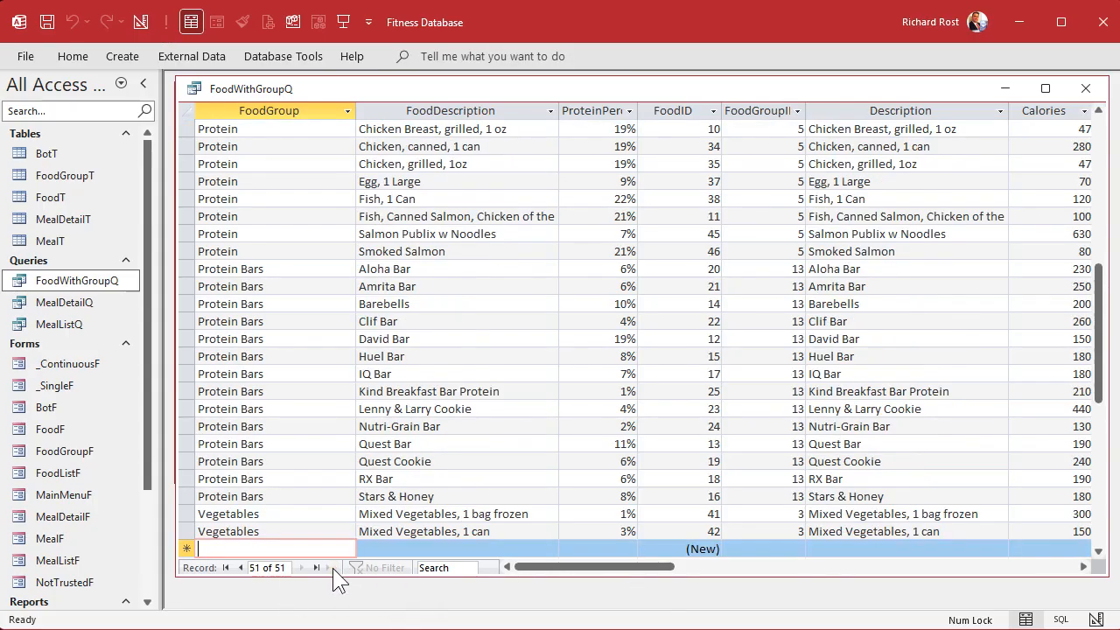
{"action": "left_click", "coordinate": [431, 334]}
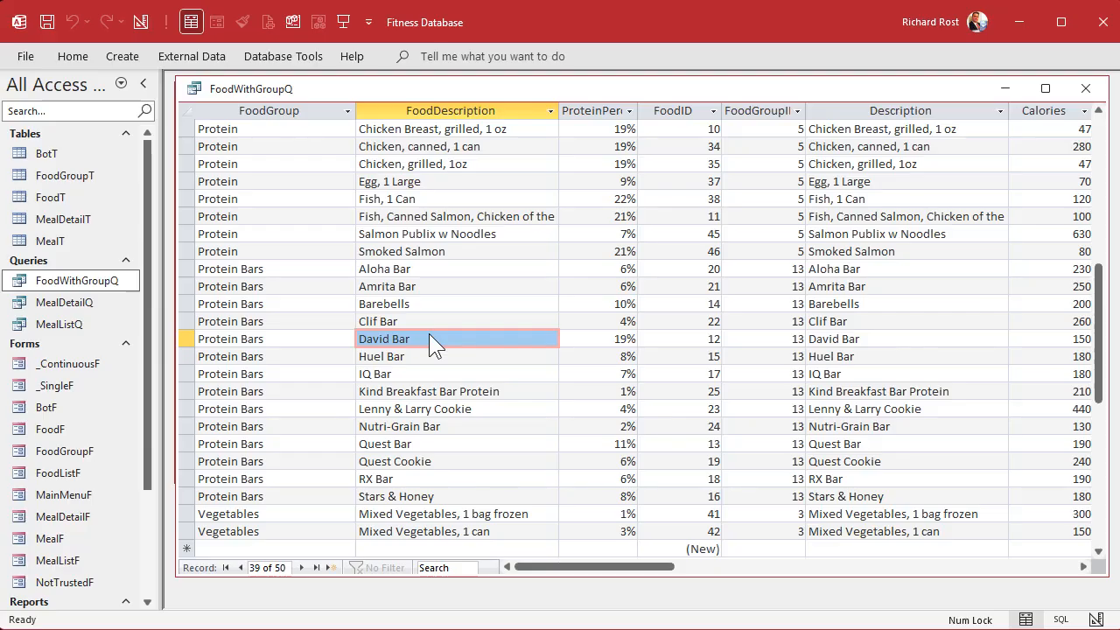
{"action": "left_click", "coordinate": [430, 334]}
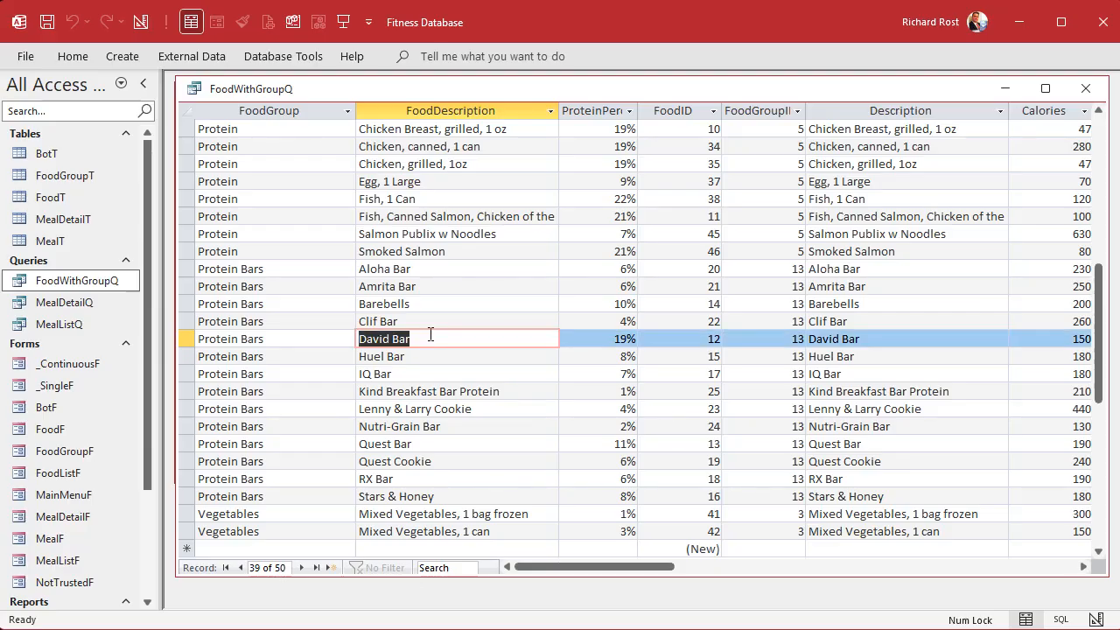
Step: Try adding an exclamation mark to the Protein Bars food group name in the query results, and remove it again
{"action": "left_click", "coordinate": [273, 369]}
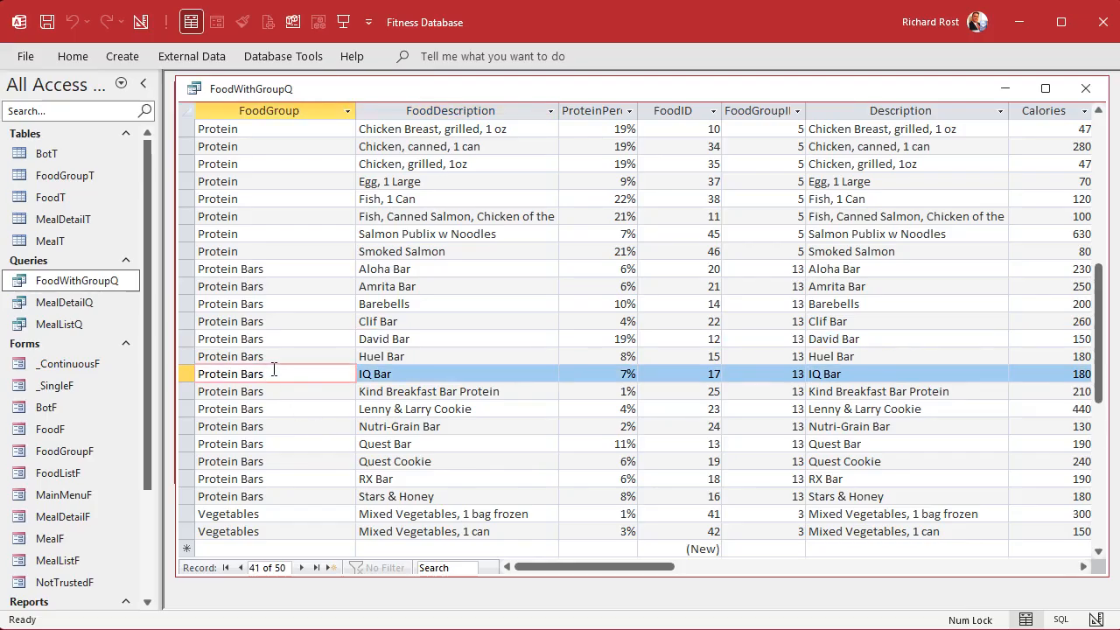
{"action": "type", "text": "!"}
{"action": "key", "text": "Down"}
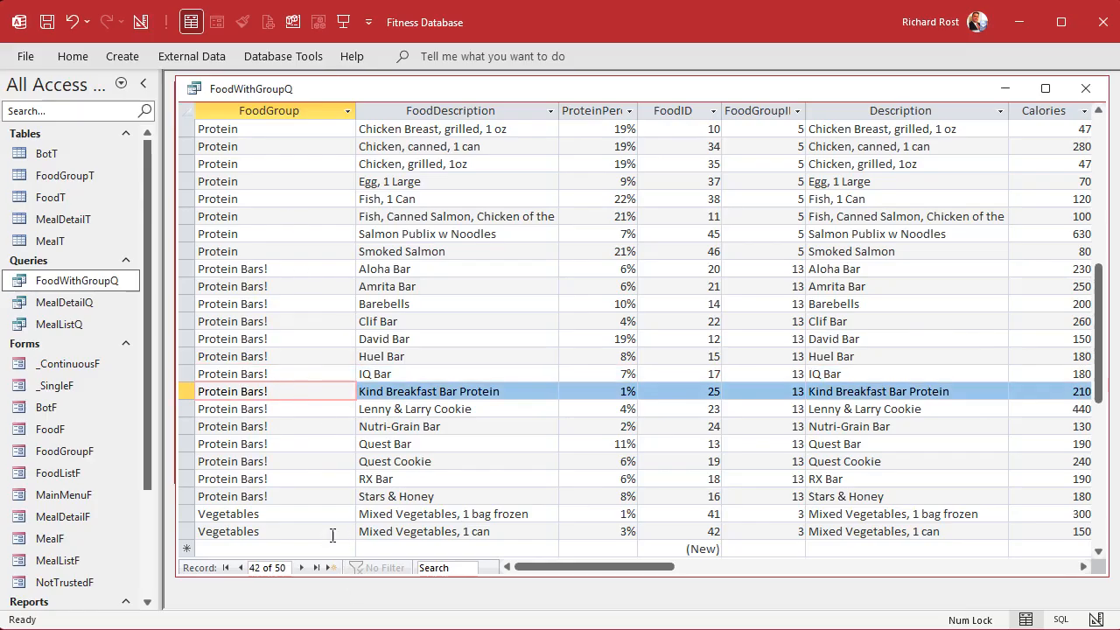
{"action": "left_click", "coordinate": [280, 390]}
{"action": "key", "text": "BackSpace"}
{"action": "left_click", "coordinate": [298, 372]}
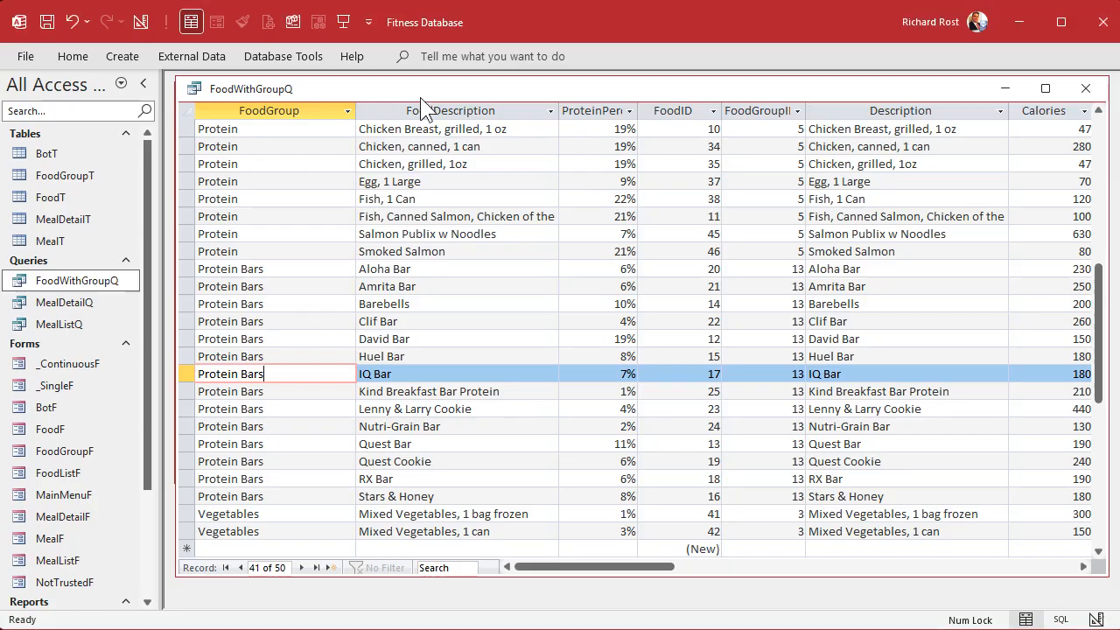
Step: Close the query and reopen the Food List form in Design view, closing the separate Food form
{"action": "left_click", "coordinate": [1084, 90]}
{"action": "left_click", "coordinate": [258, 200]}
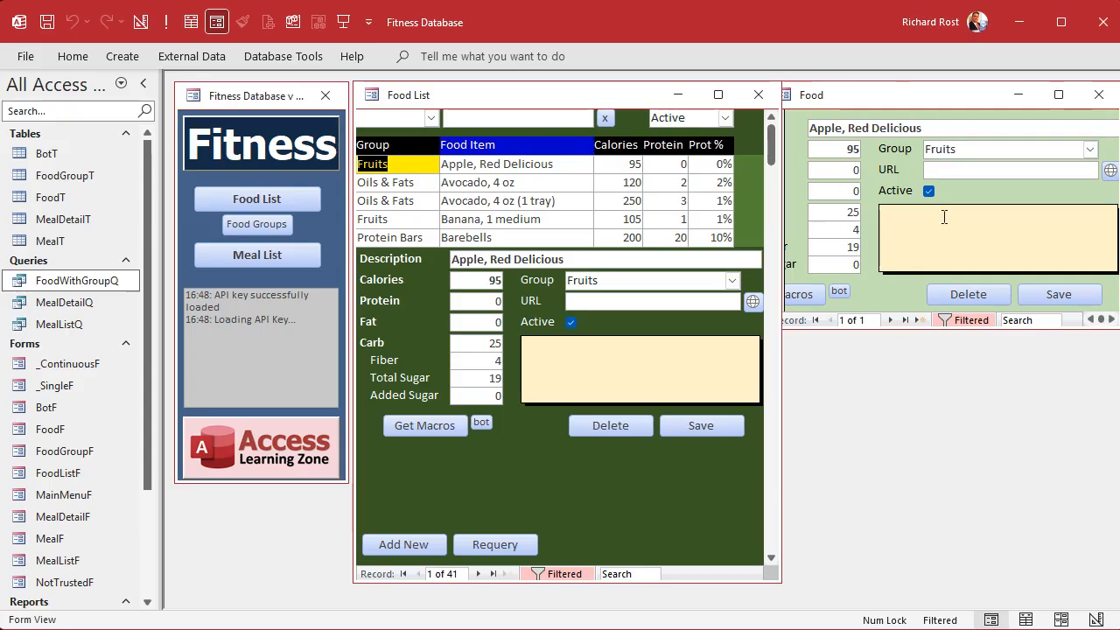
{"action": "left_click", "coordinate": [1099, 94]}
{"action": "right_click", "coordinate": [532, 99]}
{"action": "left_click", "coordinate": [583, 234]}
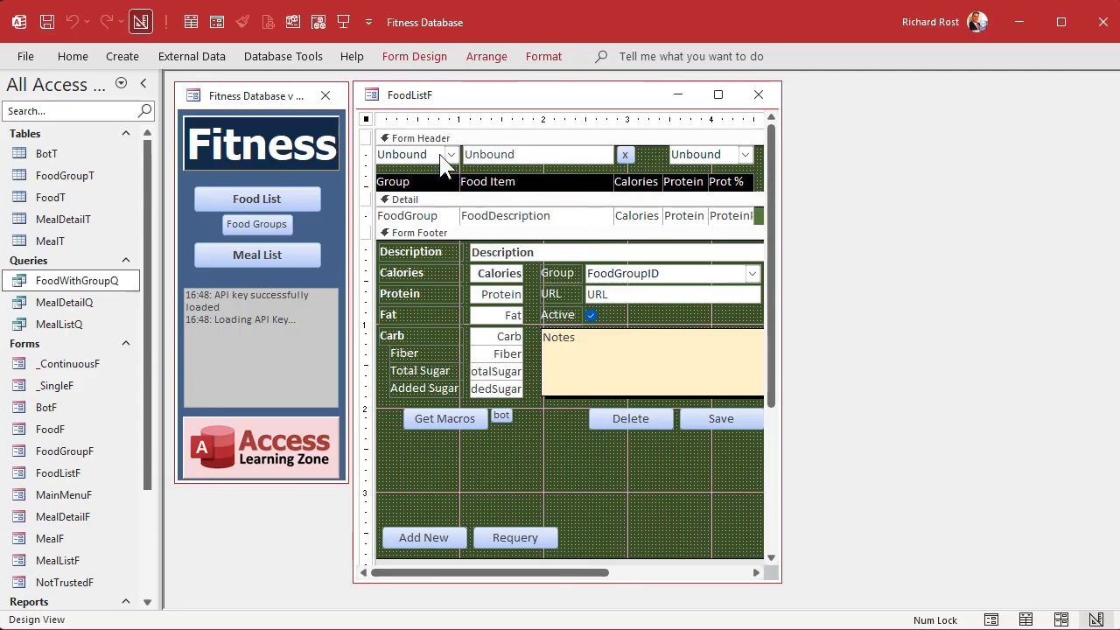
Step: Clear the =ShowFoodF() call from the FoodListF form's On Current event
{"action": "double_click", "coordinate": [366, 120]}
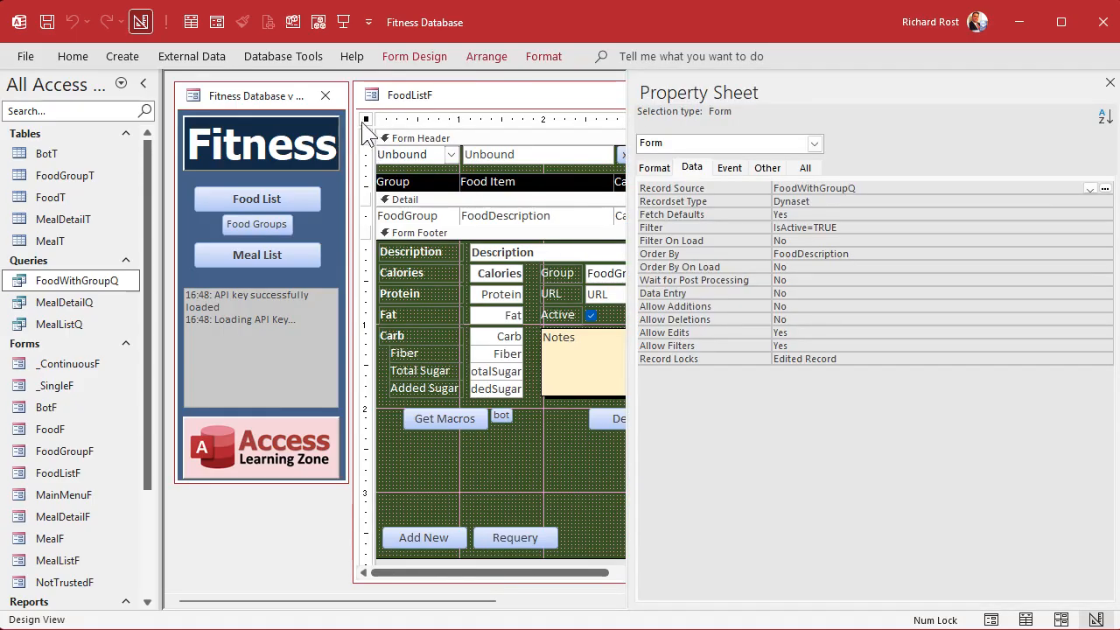
{"action": "left_click", "coordinate": [731, 168]}
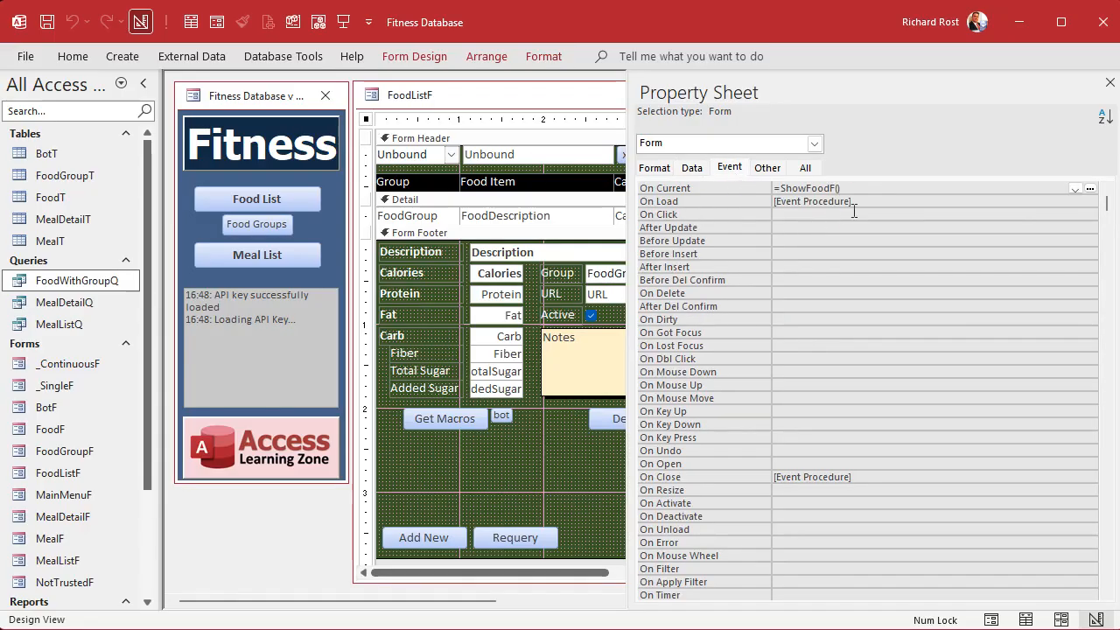
{"action": "left_click", "coordinate": [751, 186]}
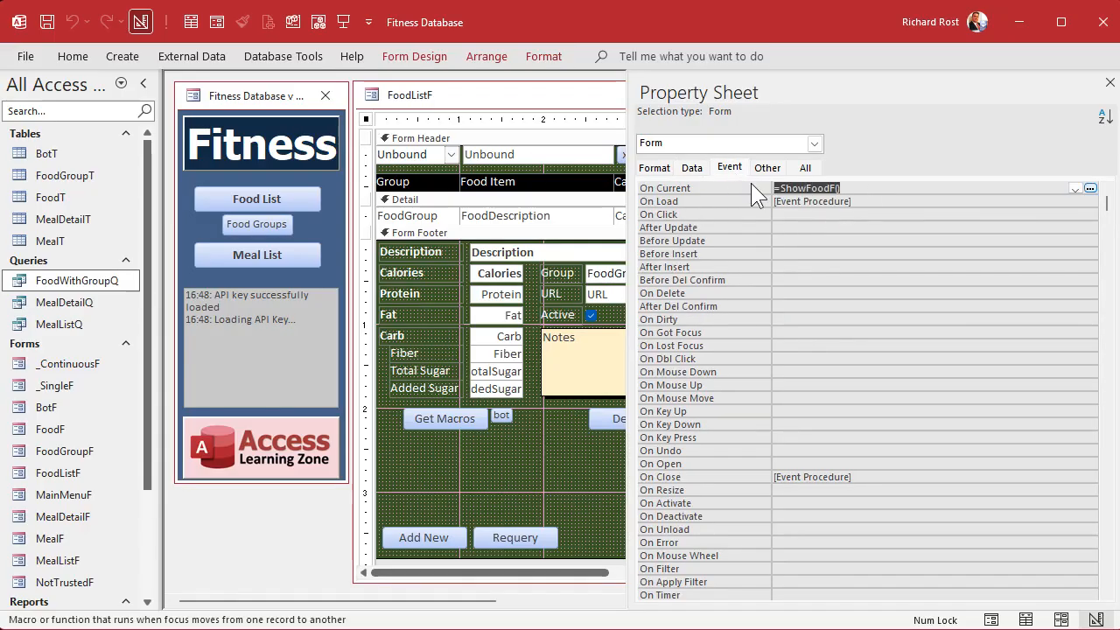
{"action": "key", "text": "Delete"}
Step: Clear the =ShowFoodF() On Click event from all five Detail section text boxes, from FoodGroup through the protein percentage
{"action": "left_click", "coordinate": [441, 218]}
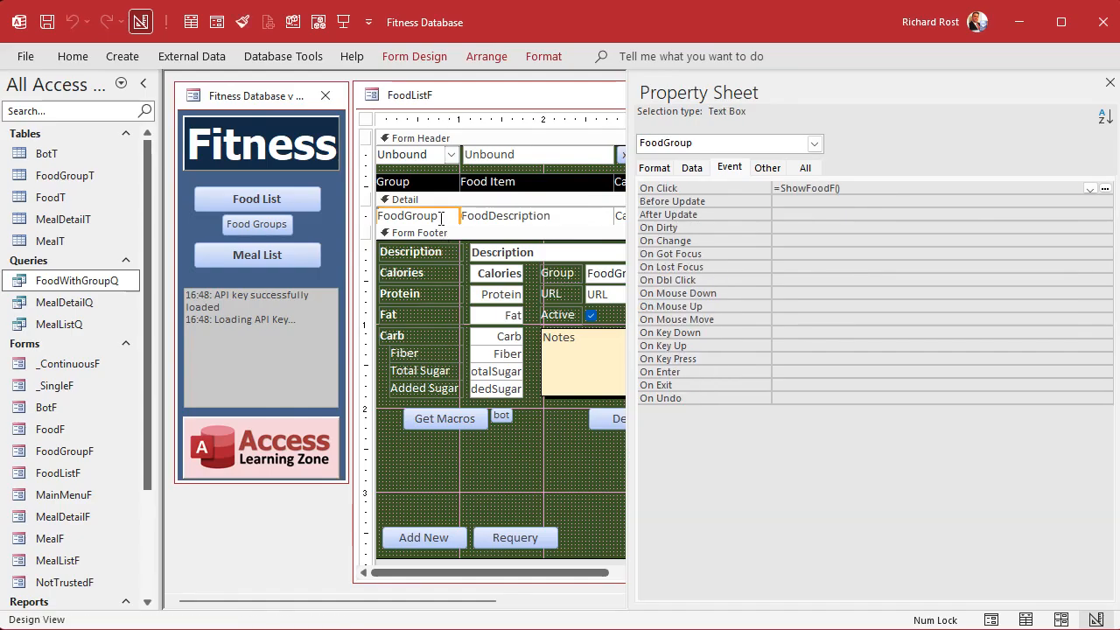
{"action": "left_click_drag", "start_coordinate": [627, 179], "coordinate": [837, 172]}
{"action": "left_click", "coordinate": [562, 211]}
{"action": "left_click", "coordinate": [628, 213]}
{"action": "left_click", "coordinate": [671, 213]}
{"action": "left_click", "coordinate": [736, 211]}
{"action": "left_click", "coordinate": [366, 215]}
{"action": "left_click", "coordinate": [949, 187]}
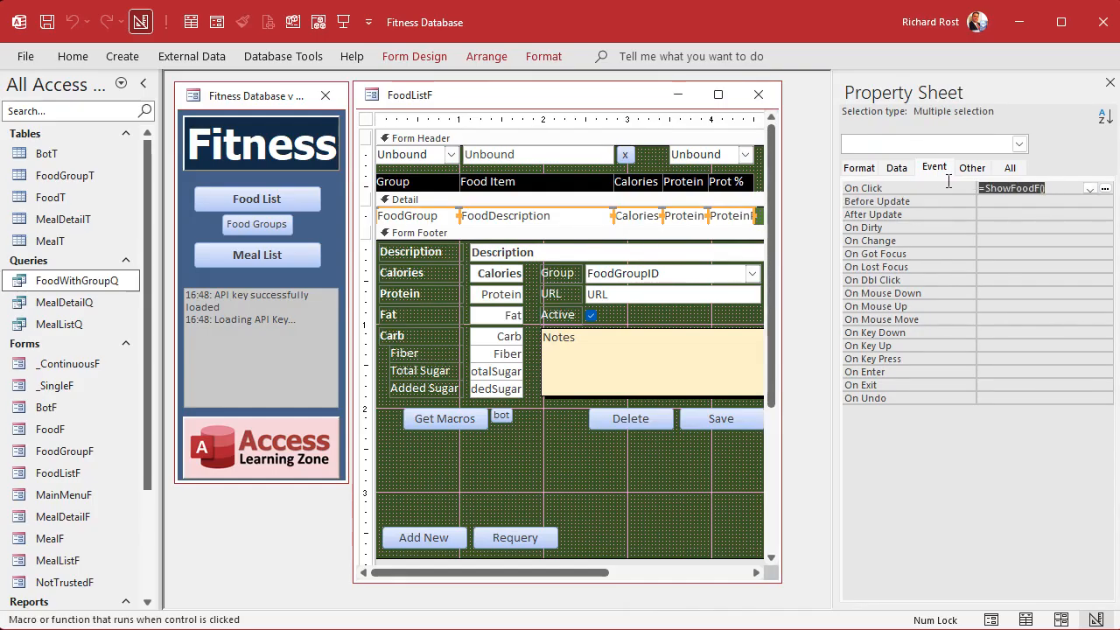
{"action": "key", "text": "Delete"}
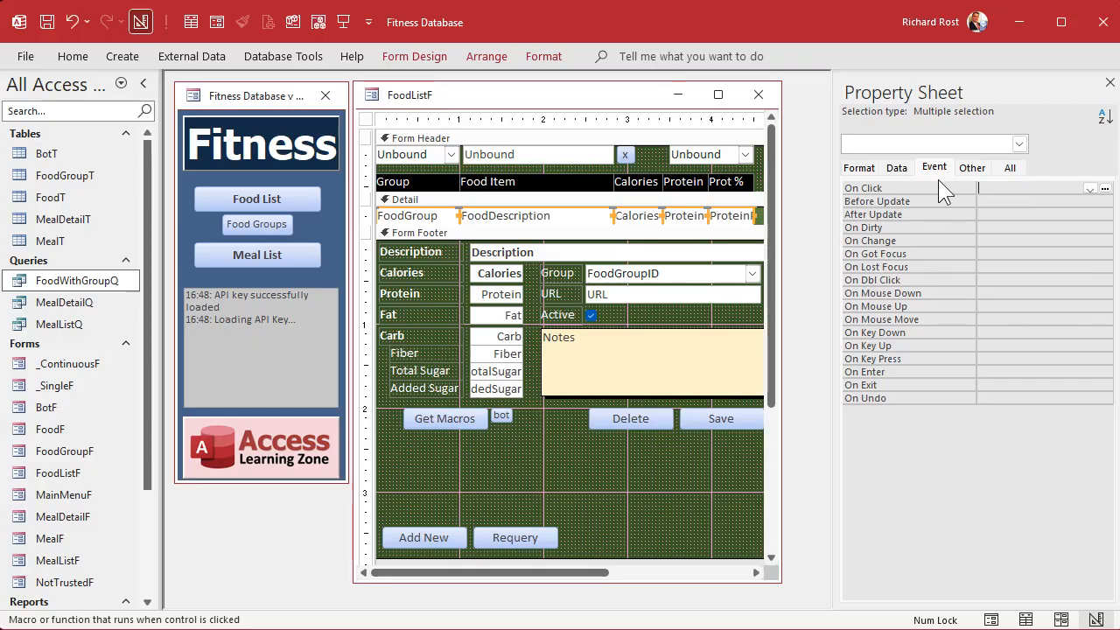
{"action": "key", "text": "Down"}
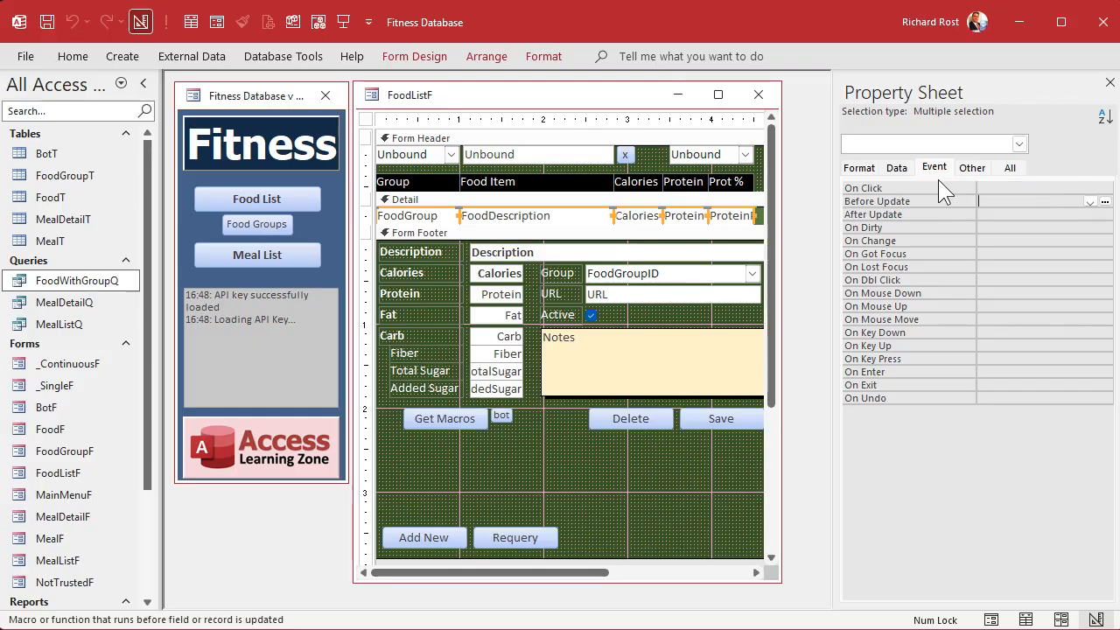
{"action": "left_click", "coordinate": [932, 168]}
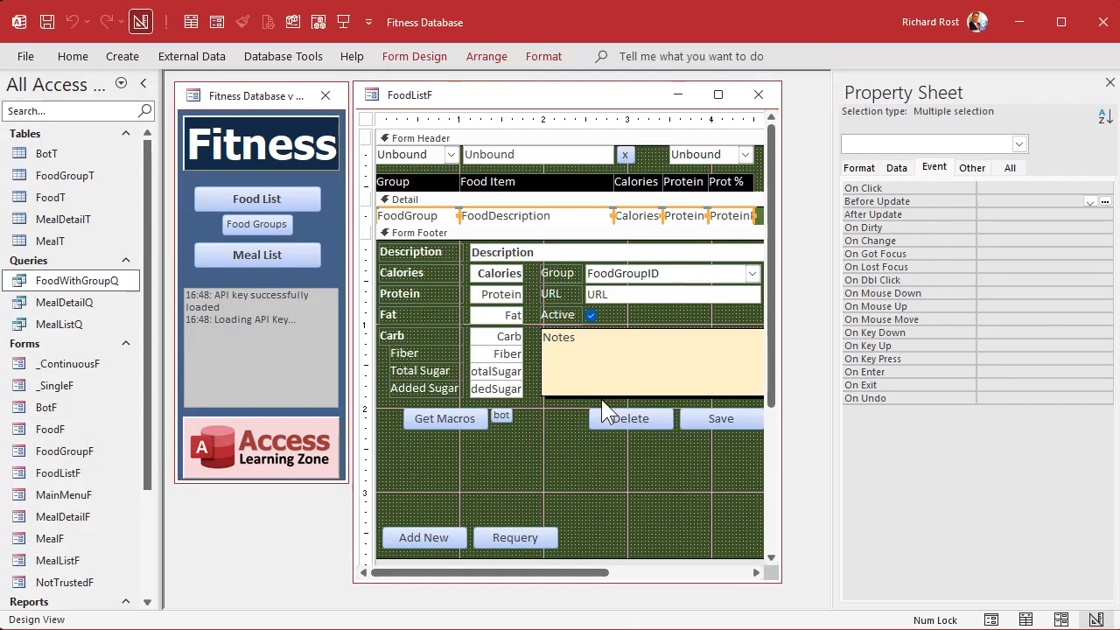
Step: Remove the entire ShowFoodF function from the FoodListF form's code module and return to the form design
{"action": "left_click", "coordinate": [318, 22]}
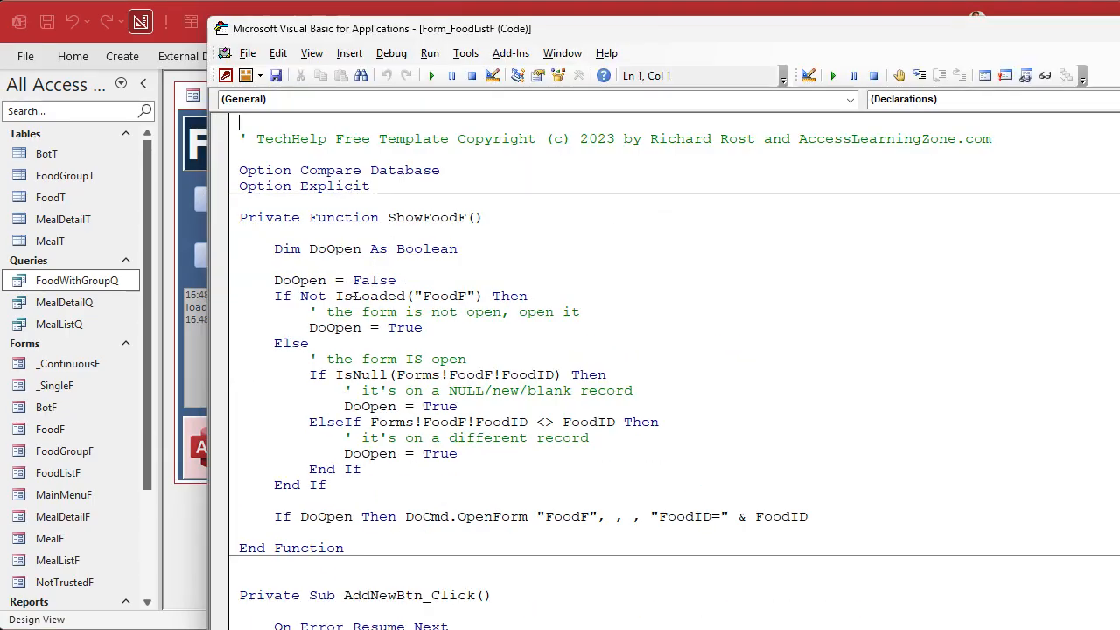
{"action": "left_click_drag", "start_coordinate": [304, 204], "coordinate": [525, 579]}
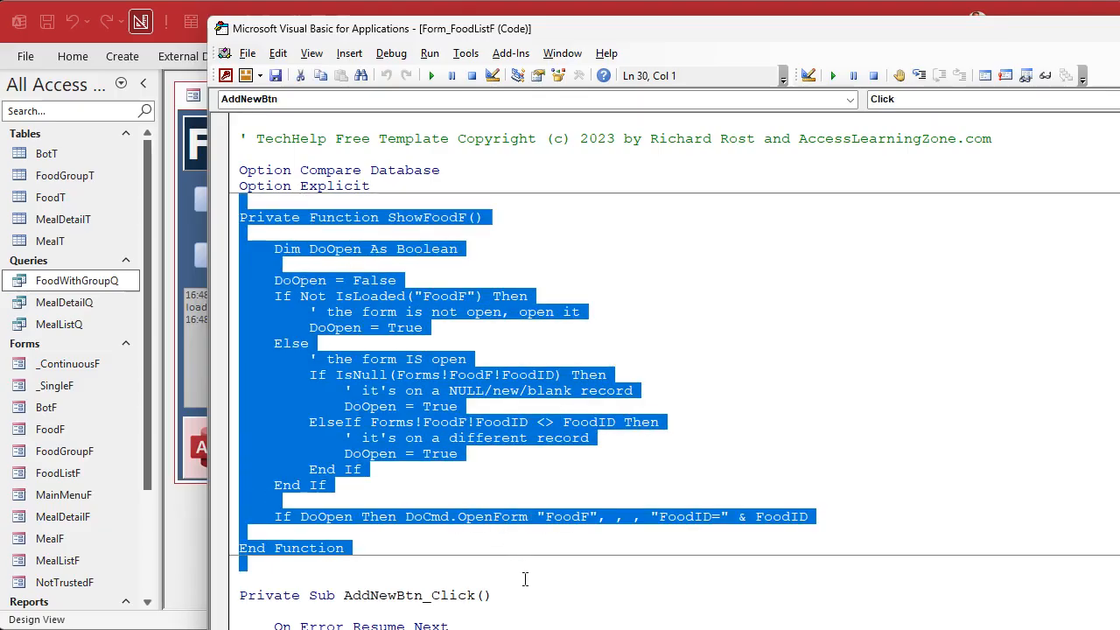
{"action": "key", "text": "ctrl+x"}
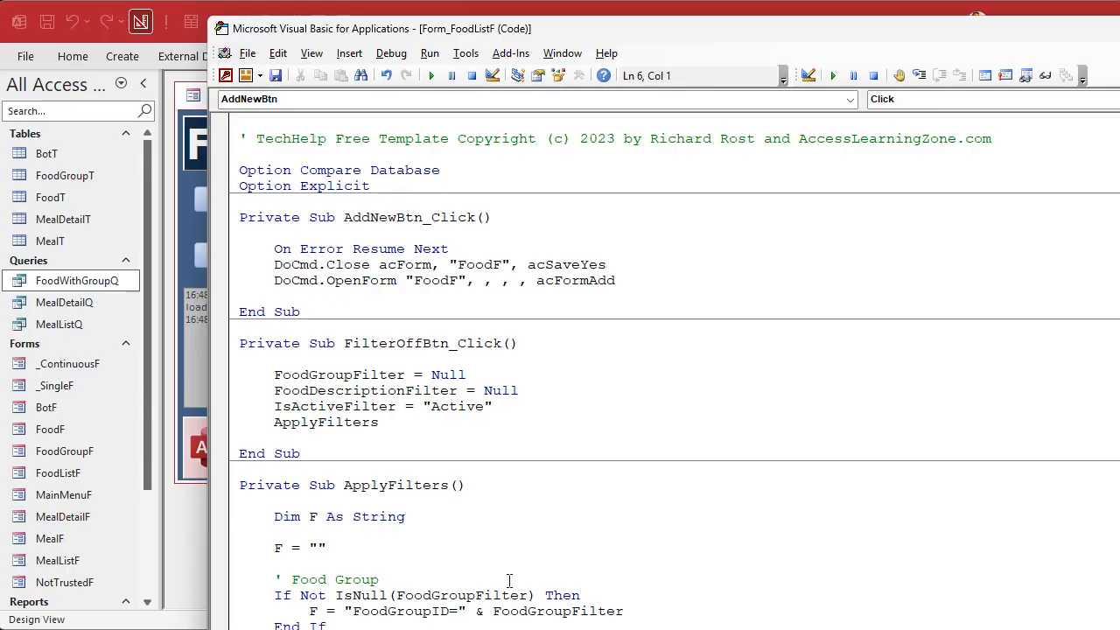
{"action": "left_click", "coordinate": [178, 561]}
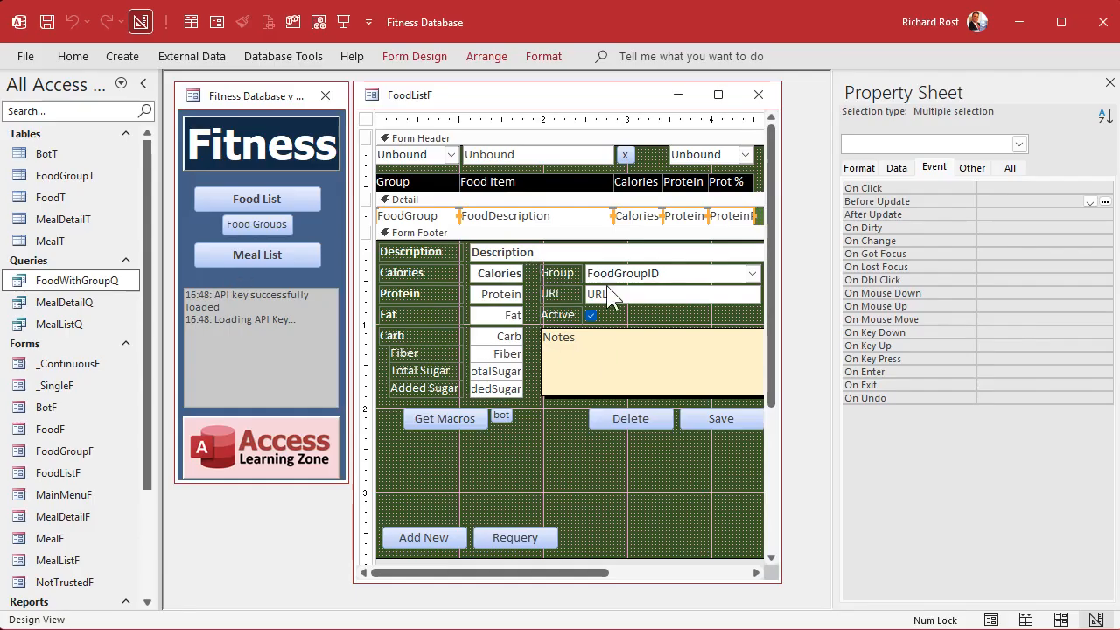
Step: Set the FoodListF form's Record Selectors and Allow Additions properties to Yes
{"action": "left_click", "coordinate": [365, 120]}
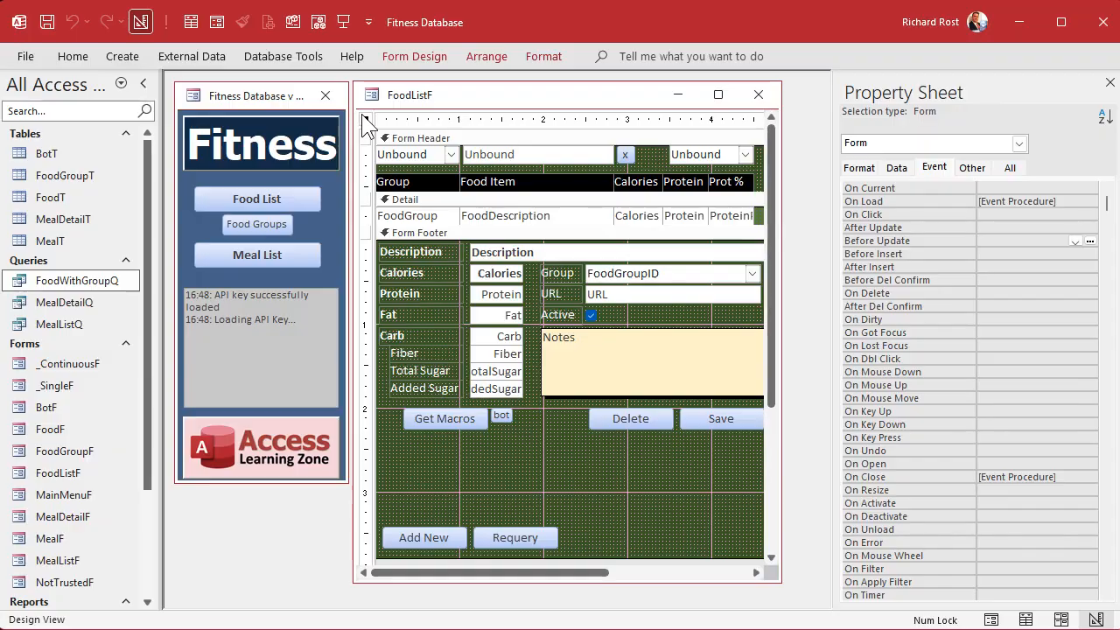
{"action": "left_click", "coordinate": [864, 168]}
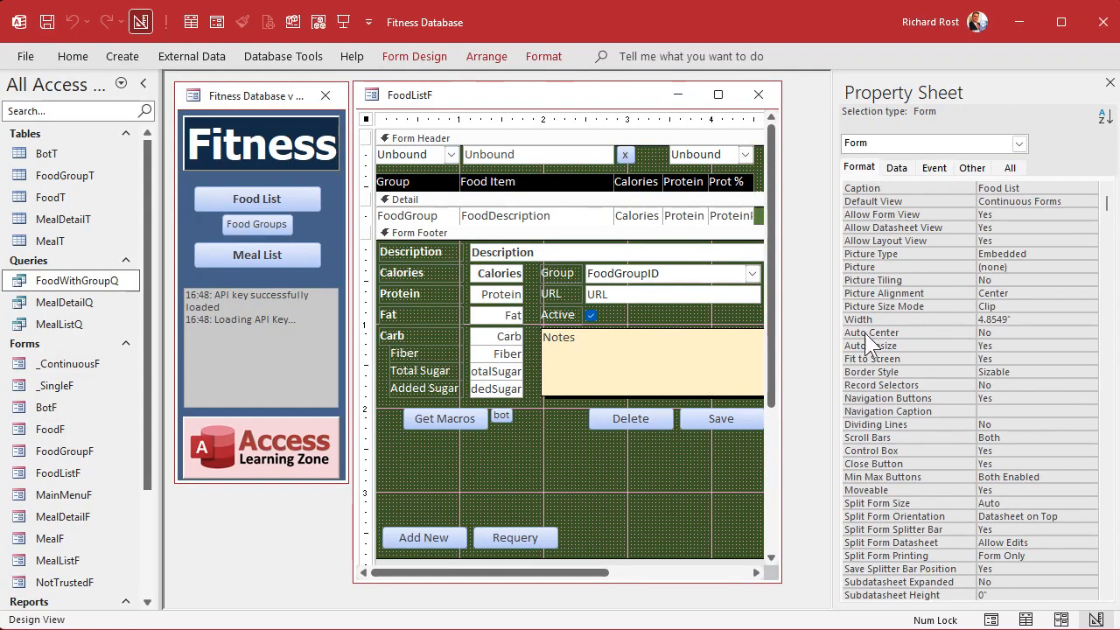
{"action": "double_click", "coordinate": [1017, 385]}
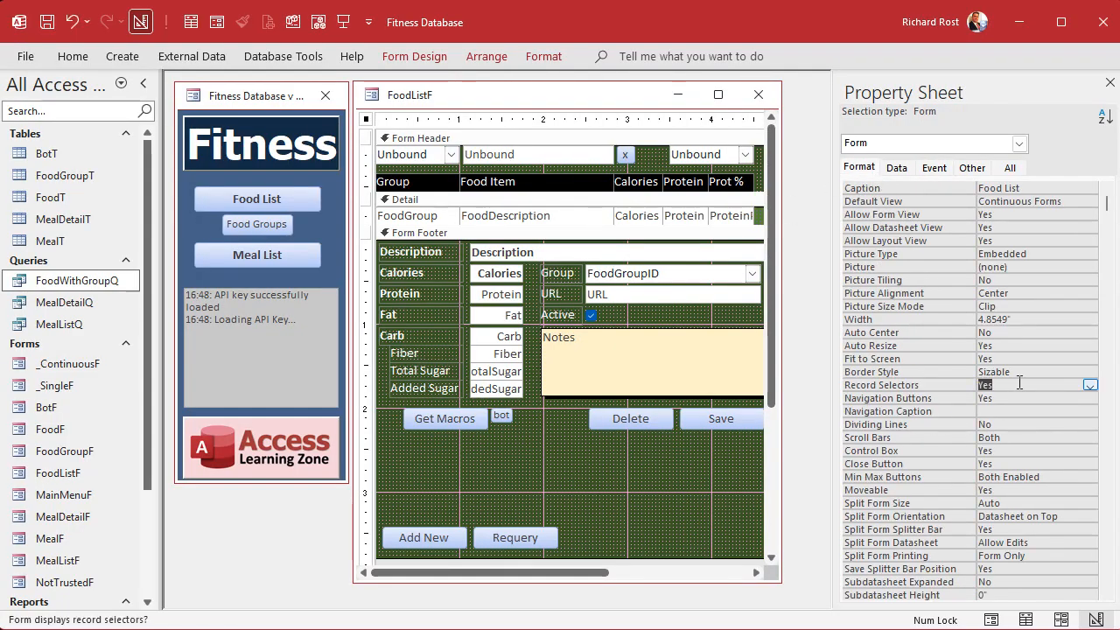
{"action": "left_click", "coordinate": [896, 168]}
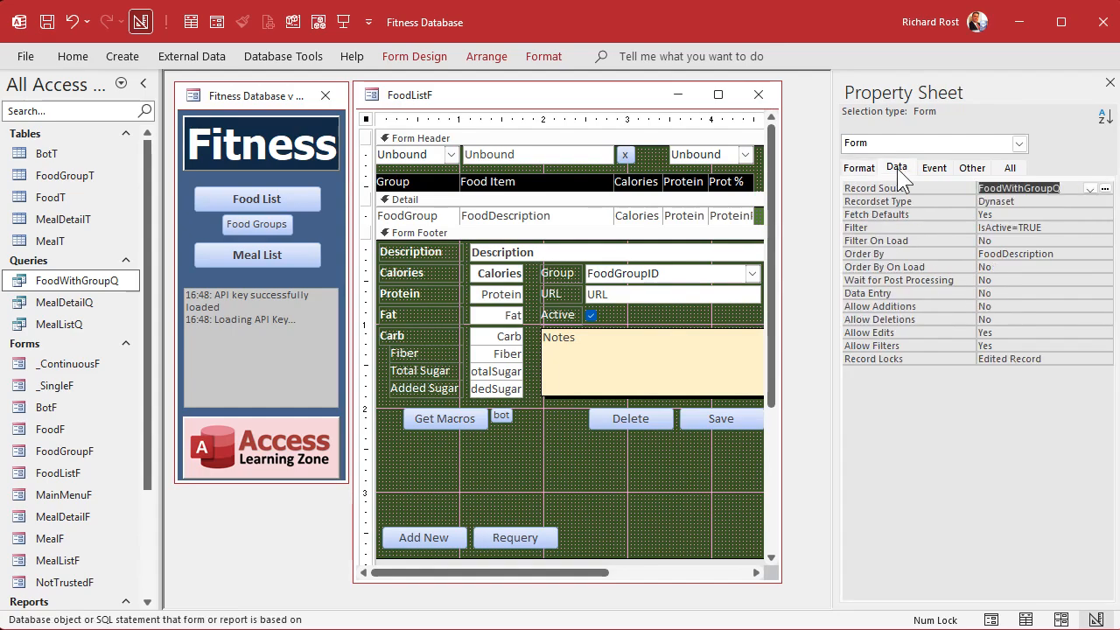
{"action": "double_click", "coordinate": [1015, 306]}
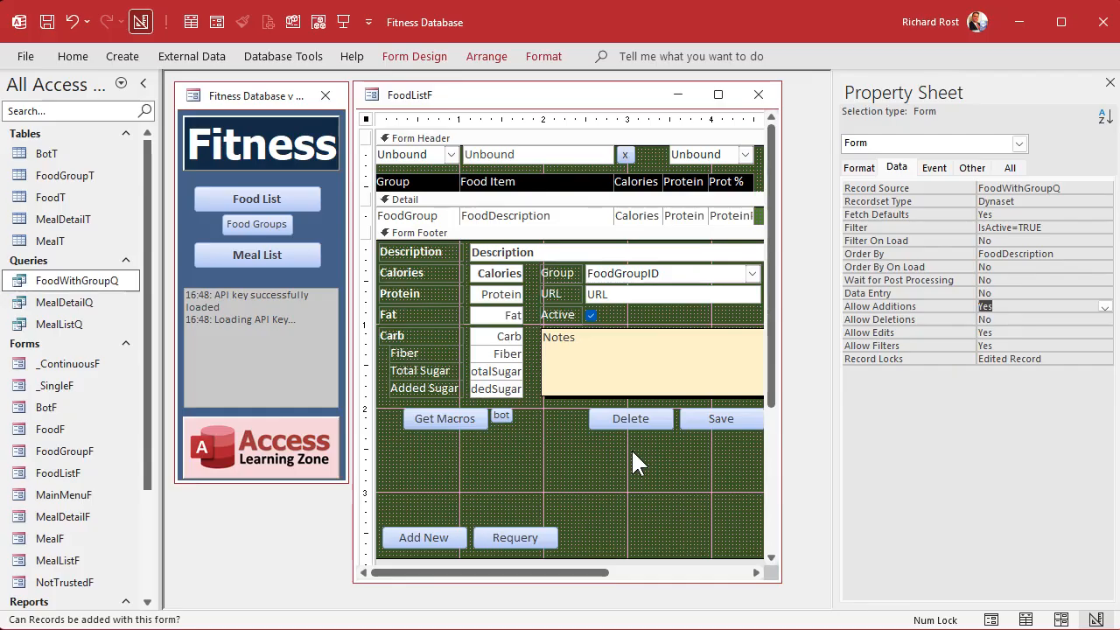
Step: Replace the Add New button's click code with DoCmd.GoToRecord , , acNewRec and return to the form design
{"action": "left_click", "coordinate": [433, 538]}
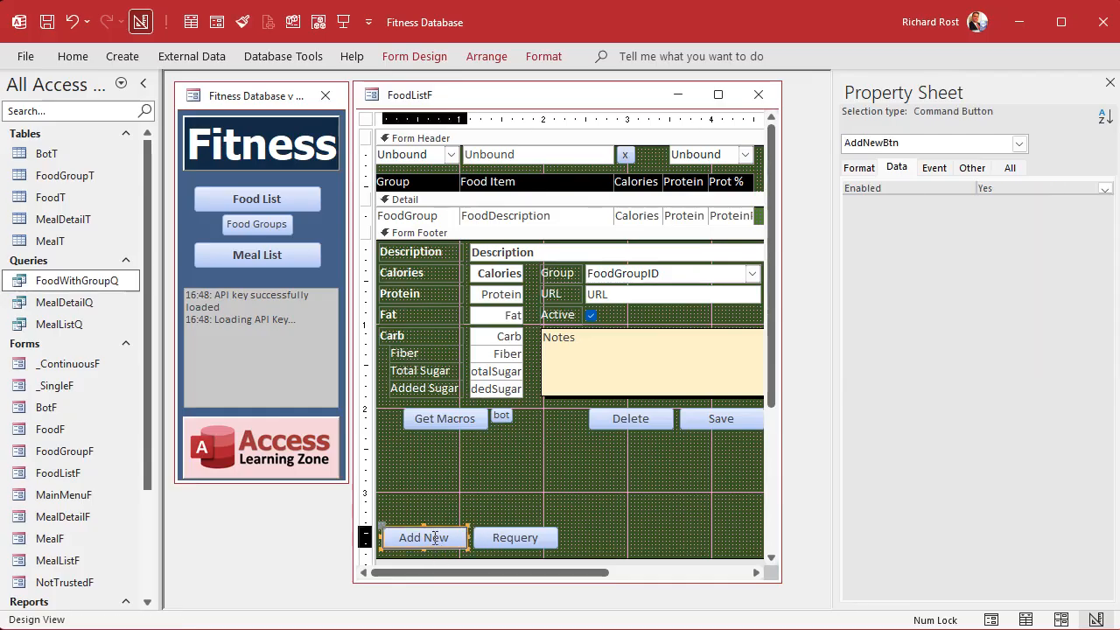
{"action": "right_click", "coordinate": [435, 538]}
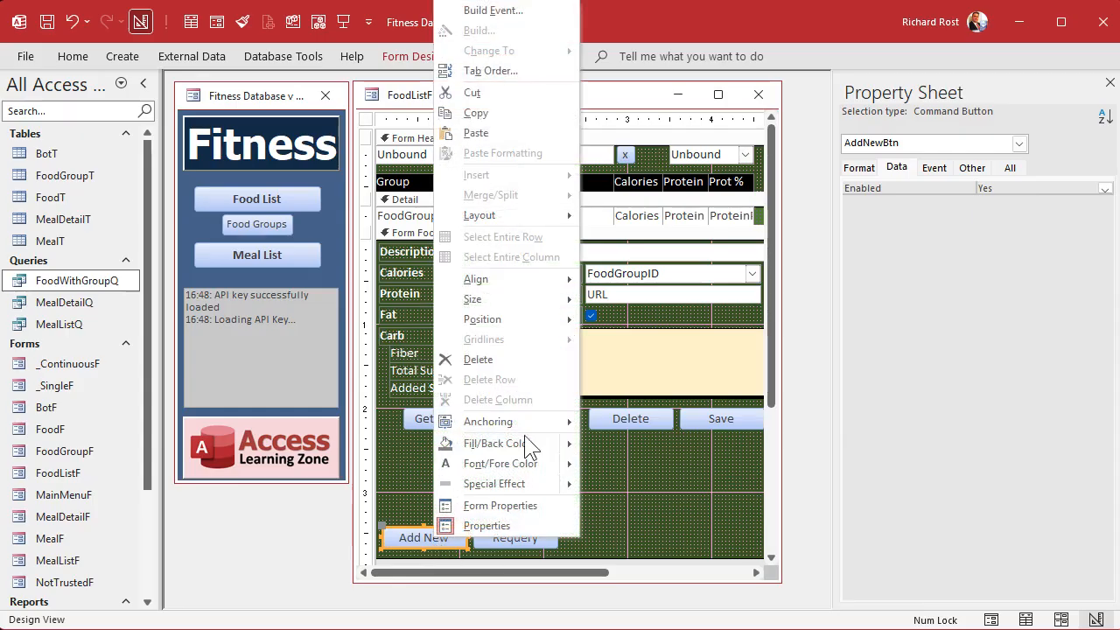
{"action": "left_click", "coordinate": [516, 12]}
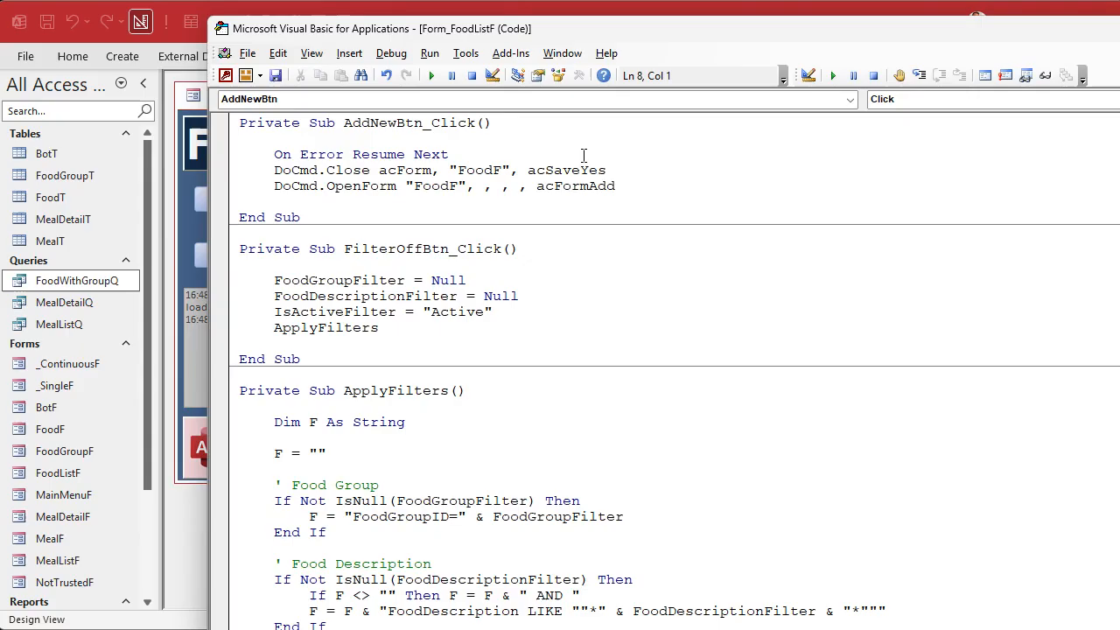
{"action": "key", "text": "Home"}
{"action": "key", "text": "shift+End"}
{"action": "left_click", "coordinate": [678, 183], "text": "shift"}
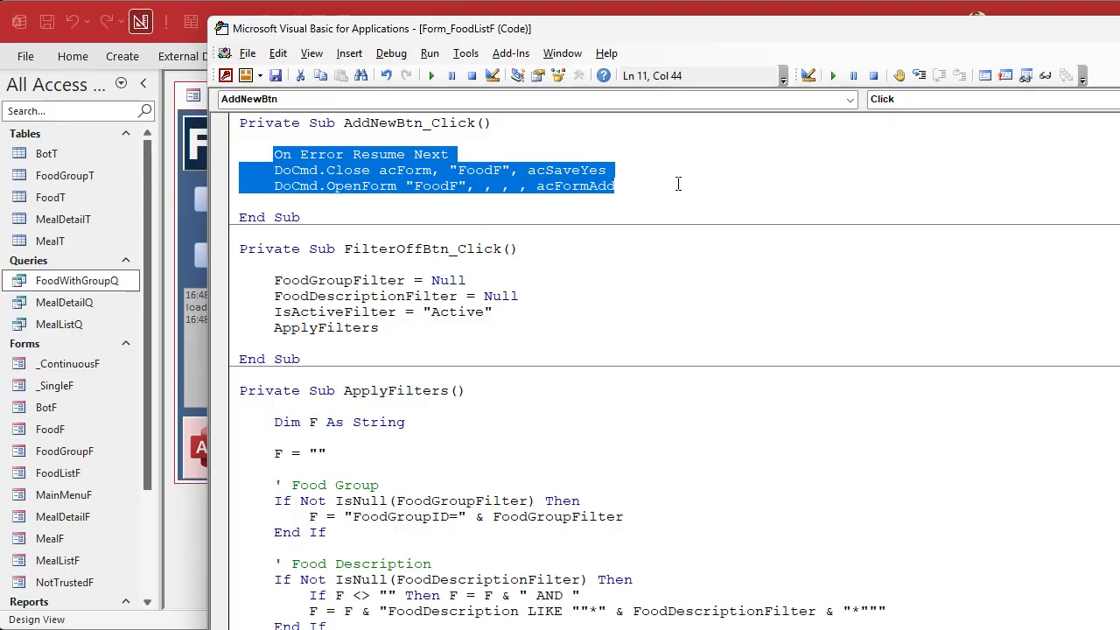
{"action": "type", "text": "docmd.gotorecord ,, acnew"}
{"action": "key", "text": "Tab"}
{"action": "key", "text": "Return"}
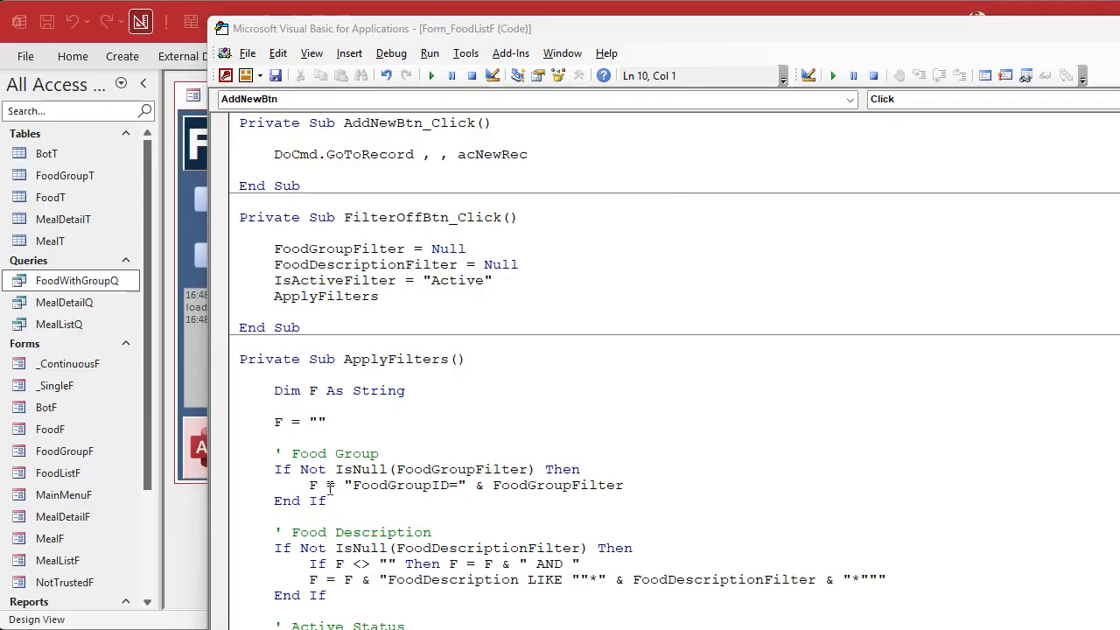
{"action": "left_click", "coordinate": [181, 533]}
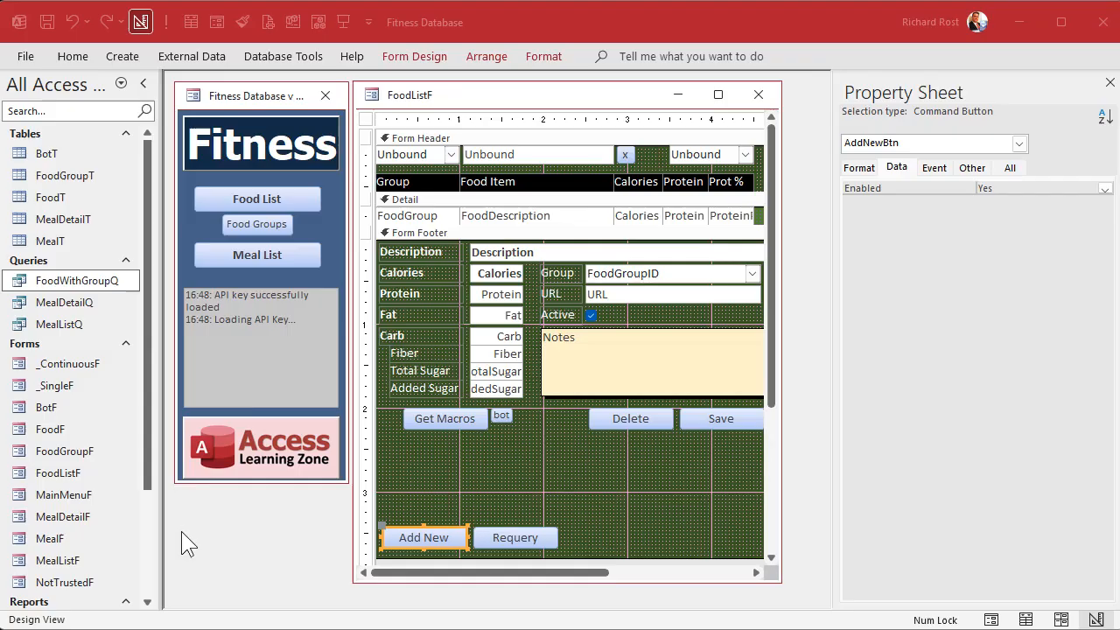
Step: Examine the control names of the Detail section text boxes and the matching footer text boxes, from Description through Total Sugar
{"action": "left_click", "coordinate": [450, 217]}
{"action": "left_click", "coordinate": [509, 216]}
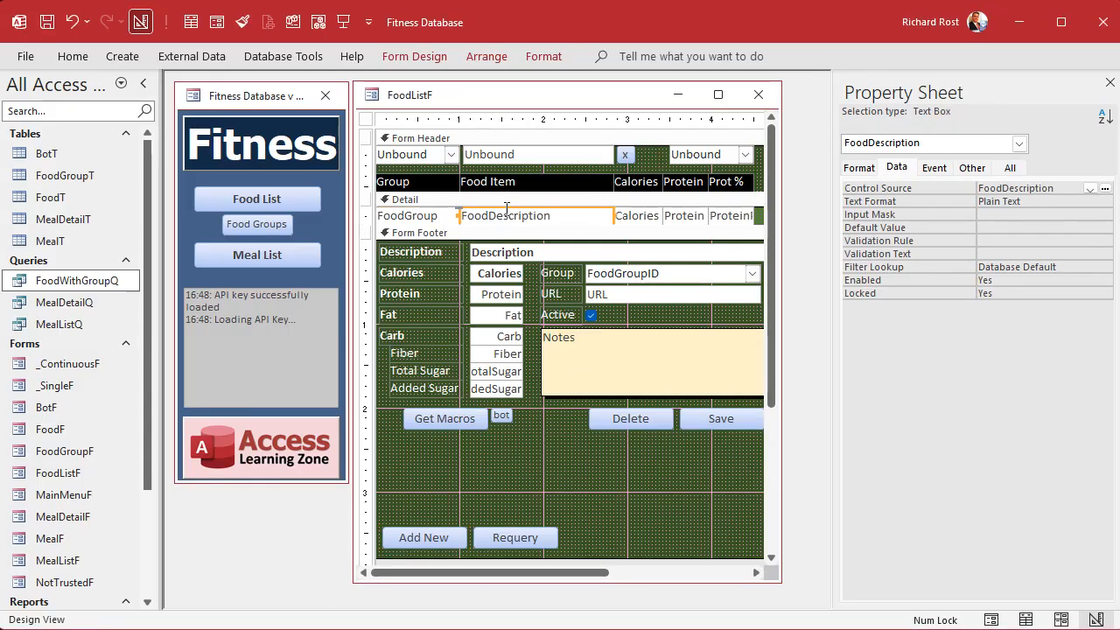
{"action": "left_click", "coordinate": [640, 216]}
{"action": "left_click", "coordinate": [686, 216]}
{"action": "left_click", "coordinate": [729, 217]}
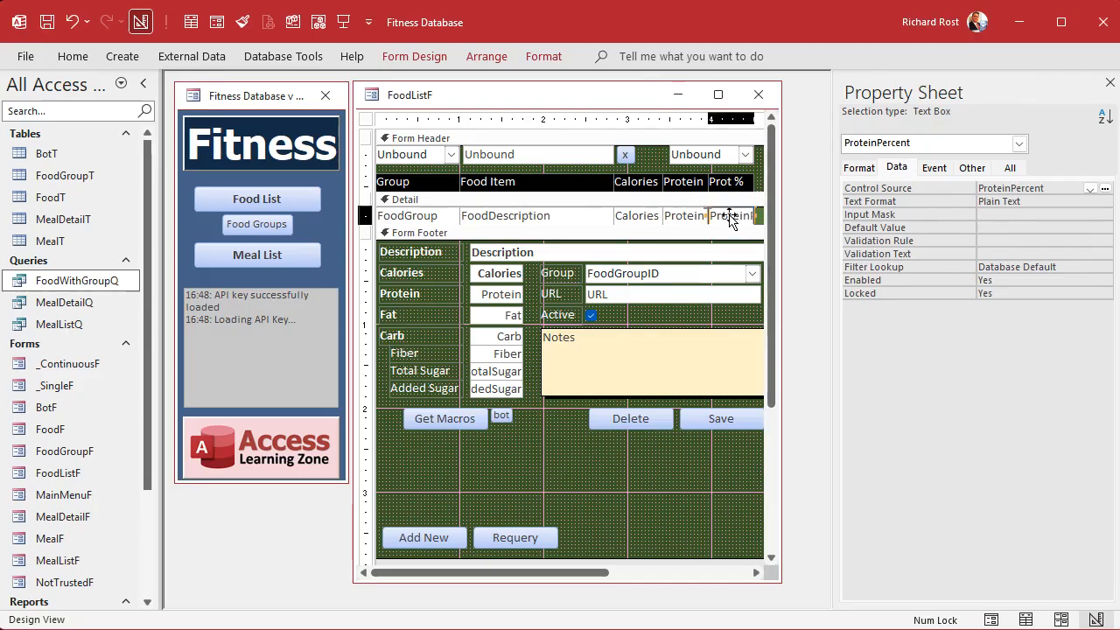
{"action": "left_click", "coordinate": [541, 252]}
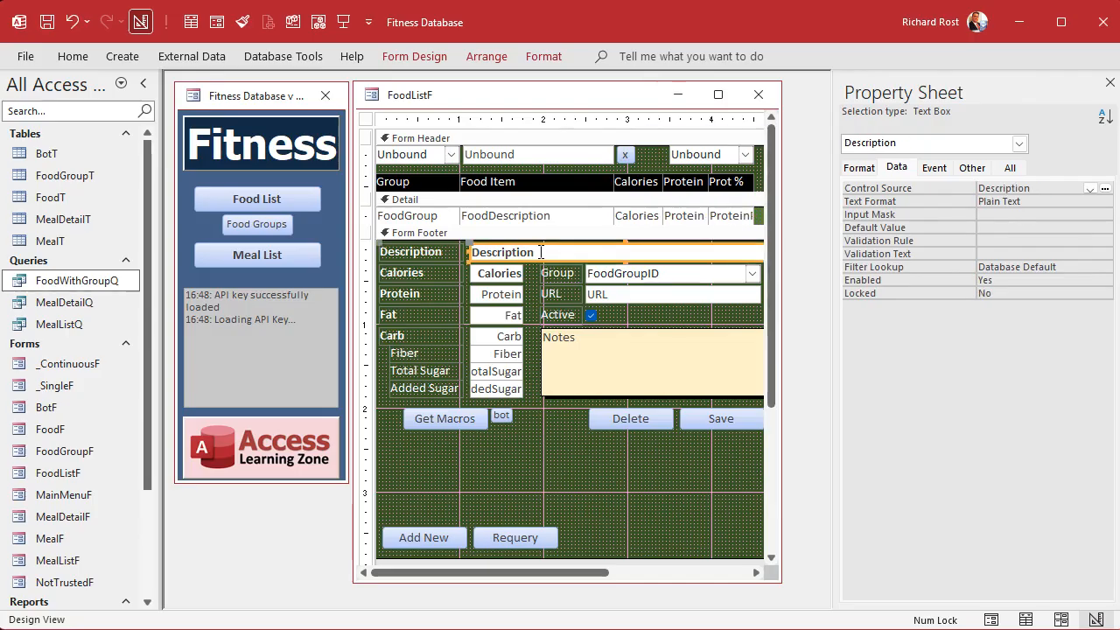
{"action": "left_click", "coordinate": [512, 271]}
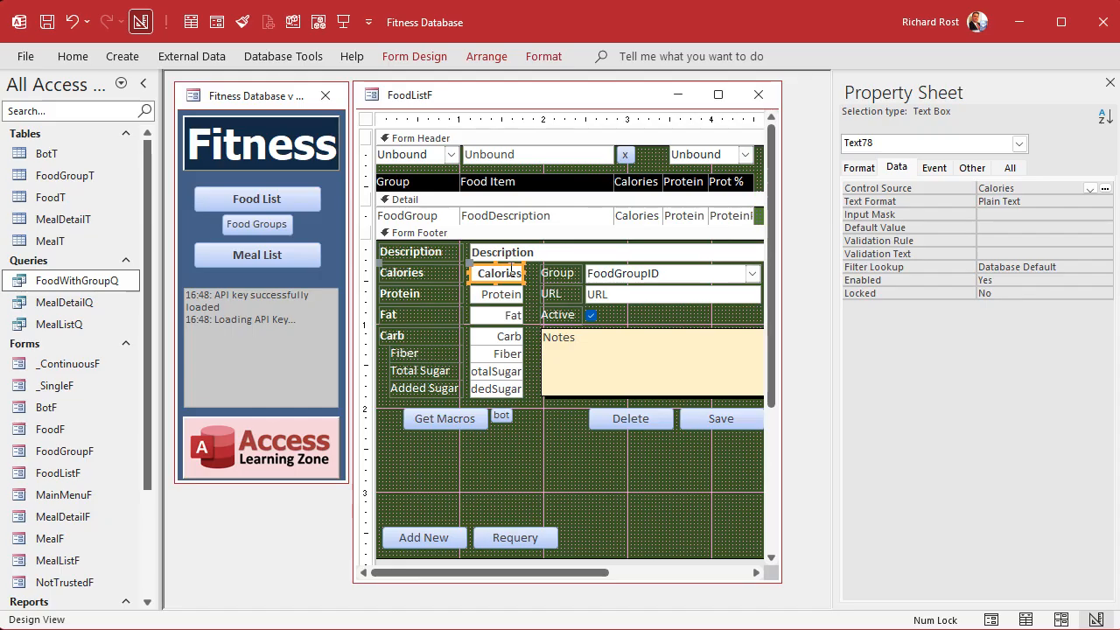
{"action": "left_click", "coordinate": [637, 216]}
{"action": "left_click", "coordinate": [512, 294]}
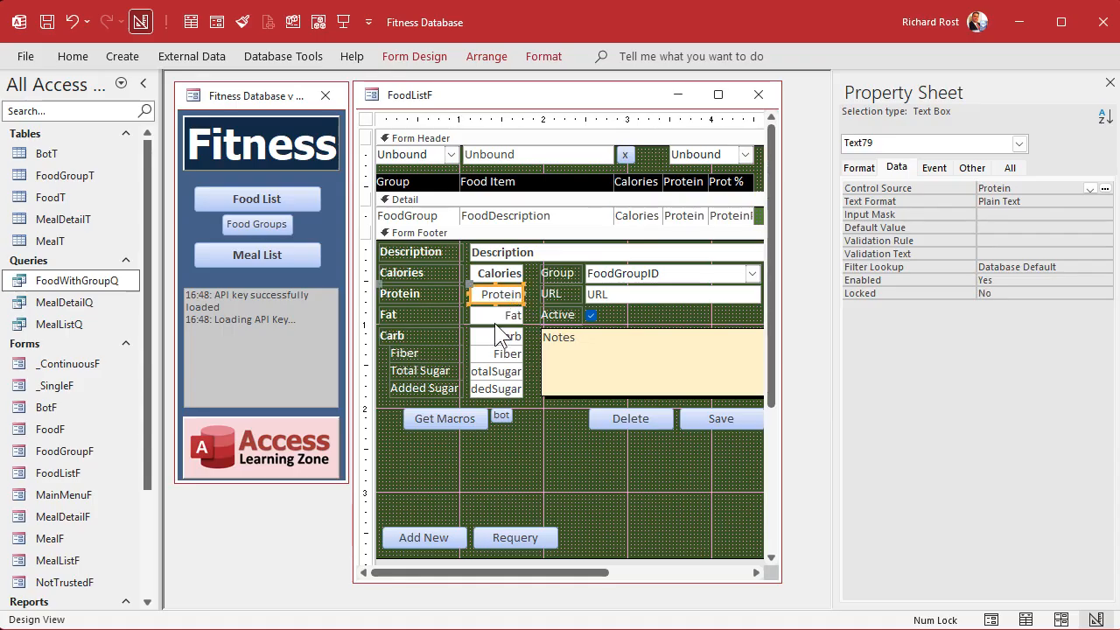
{"action": "left_click", "coordinate": [493, 318]}
{"action": "left_click", "coordinate": [497, 338]}
{"action": "left_click", "coordinate": [491, 355]}
{"action": "left_click", "coordinate": [486, 371]}
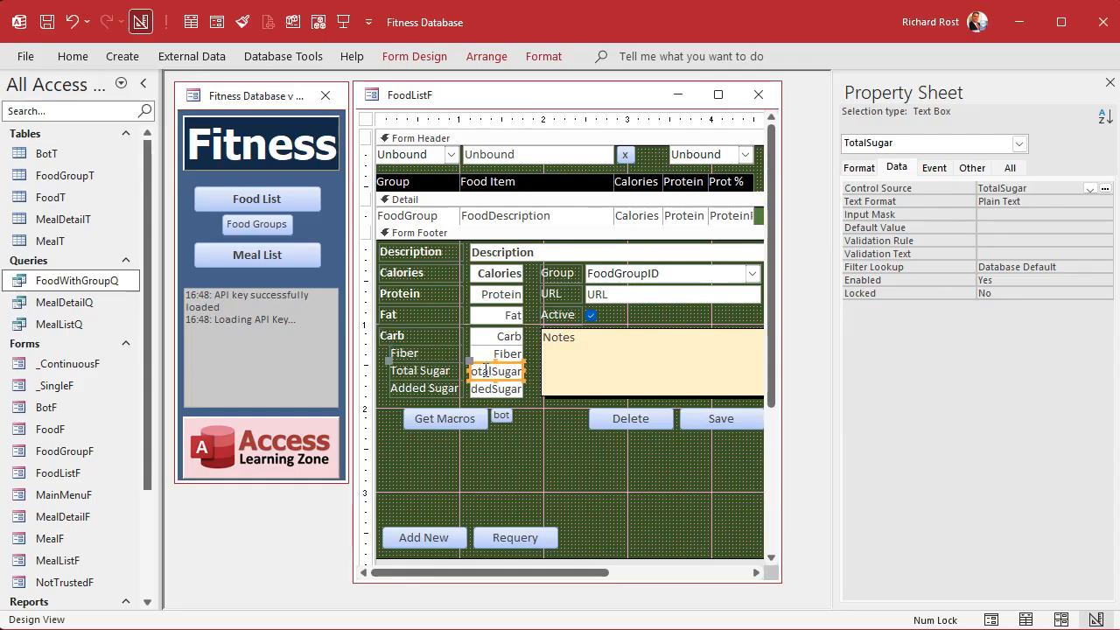
{"action": "left_click", "coordinate": [495, 274]}
Step: Rename the footer's Protein text box as Protein2, keeping Protein as its control source
{"action": "left_click", "coordinate": [490, 297]}
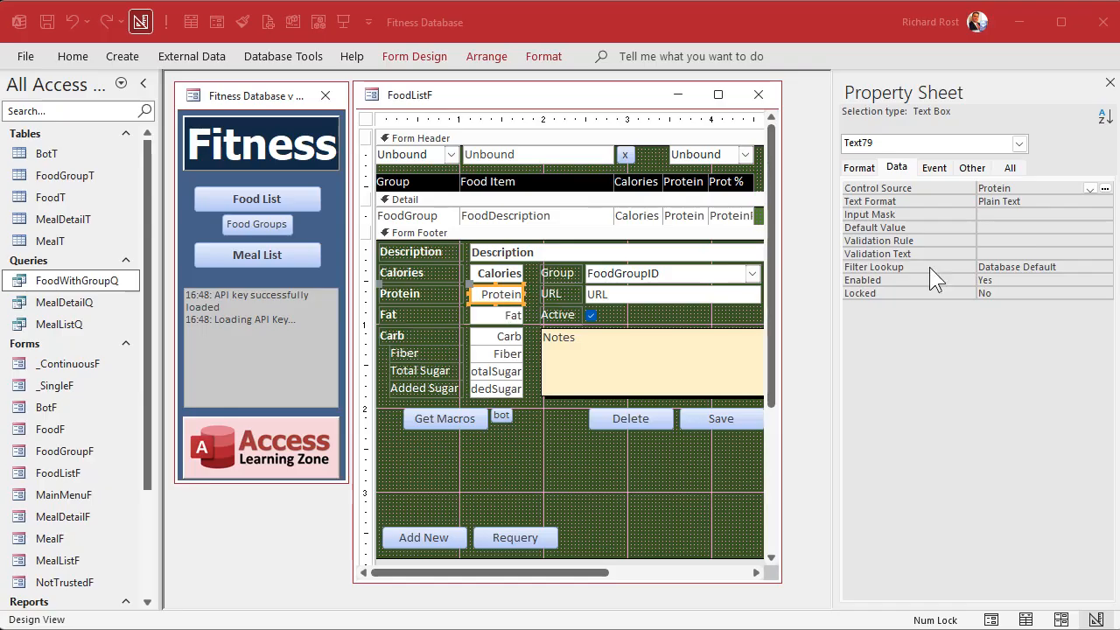
{"action": "left_click", "coordinate": [1011, 169]}
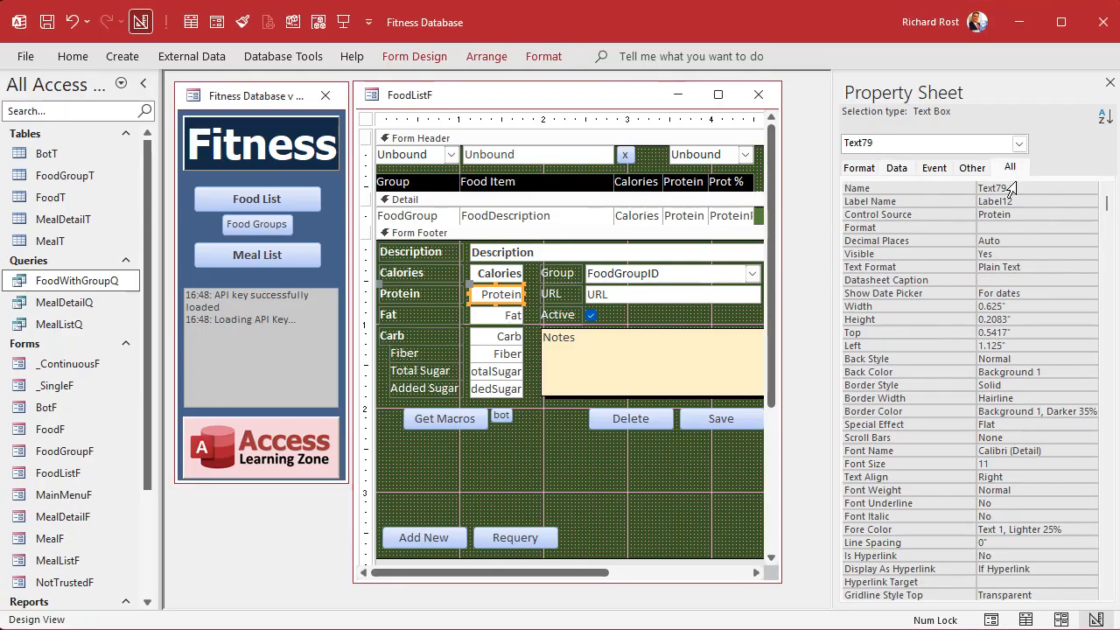
{"action": "left_click", "coordinate": [945, 215]}
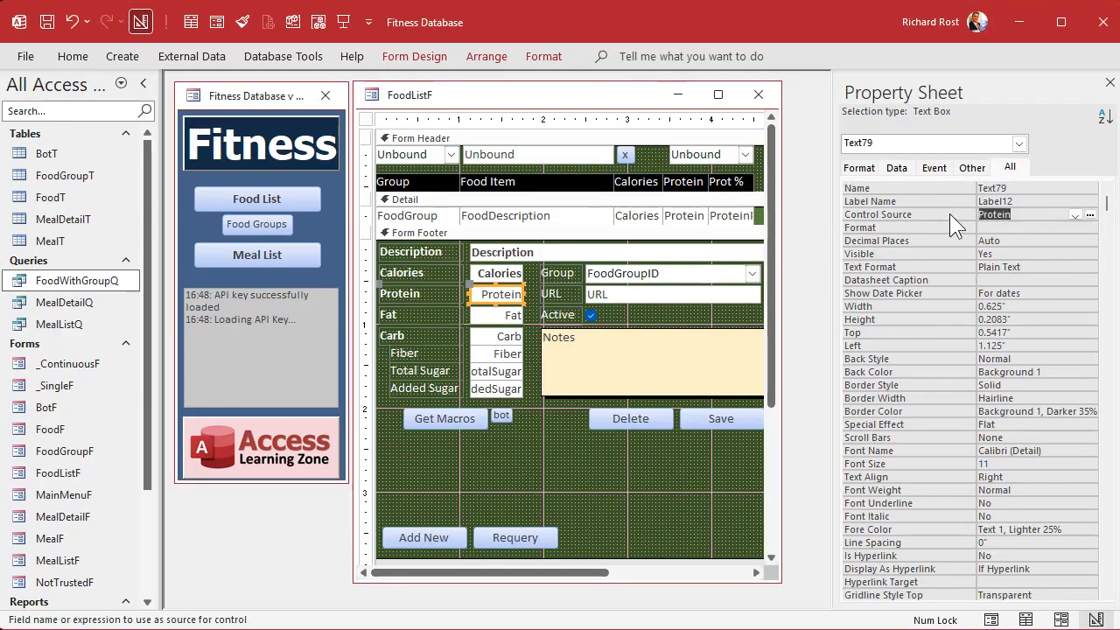
{"action": "left_click", "coordinate": [1021, 189]}
{"action": "type", "text": "Protein2"}
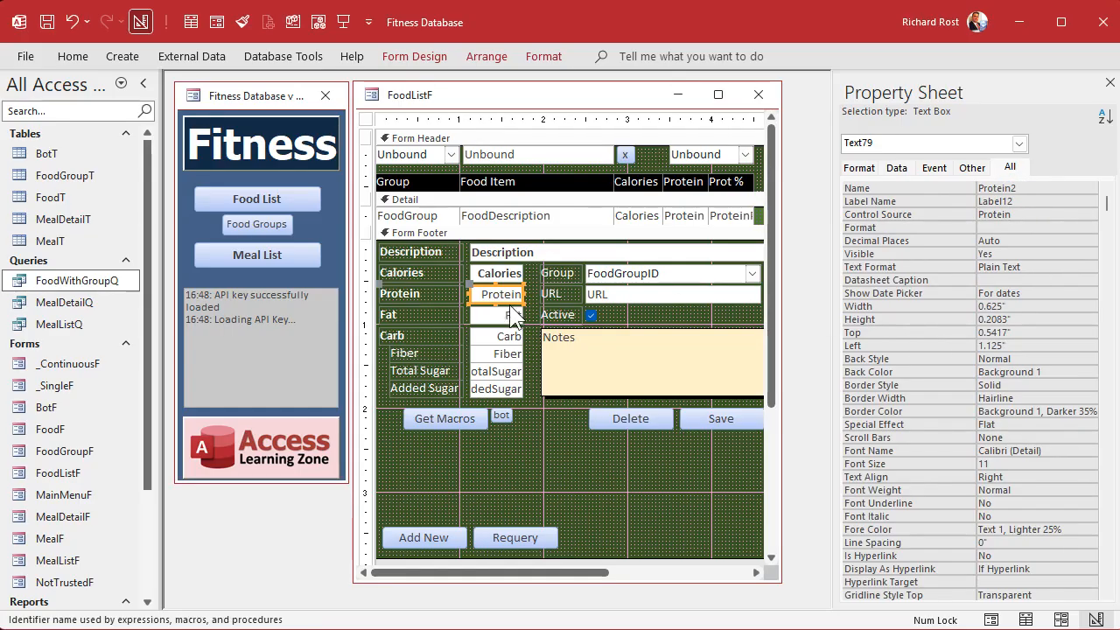
Step: Rename the footer's Calories text box as Calories2, based on its control source, and check the footer Calories and Protein control names
{"action": "left_click", "coordinate": [515, 278]}
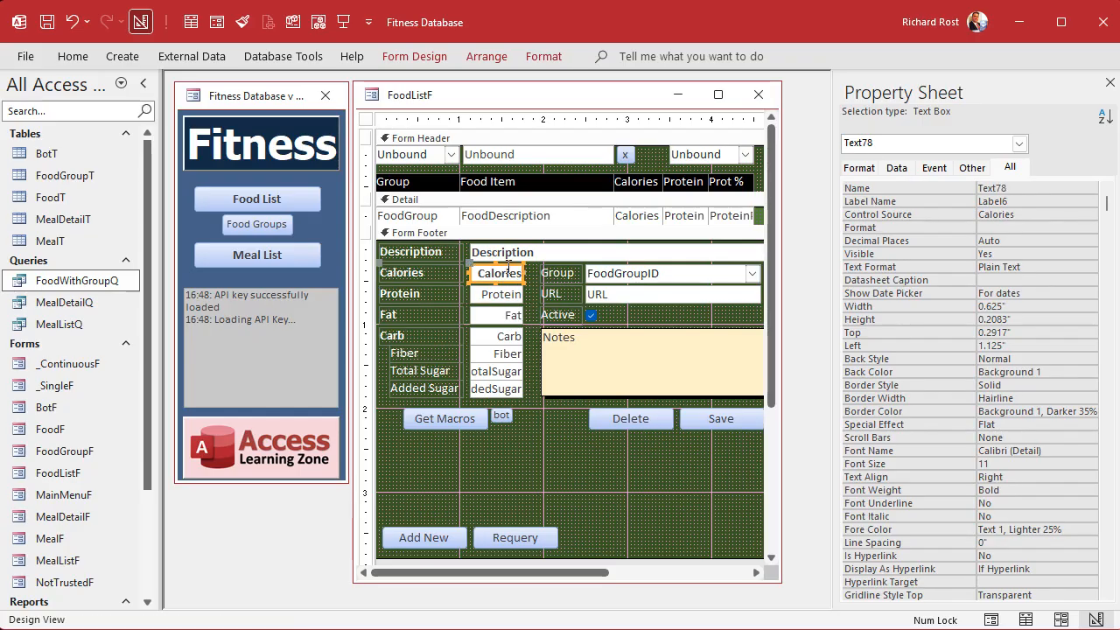
{"action": "left_click", "coordinate": [942, 212]}
{"action": "key", "text": "ctrl+c"}
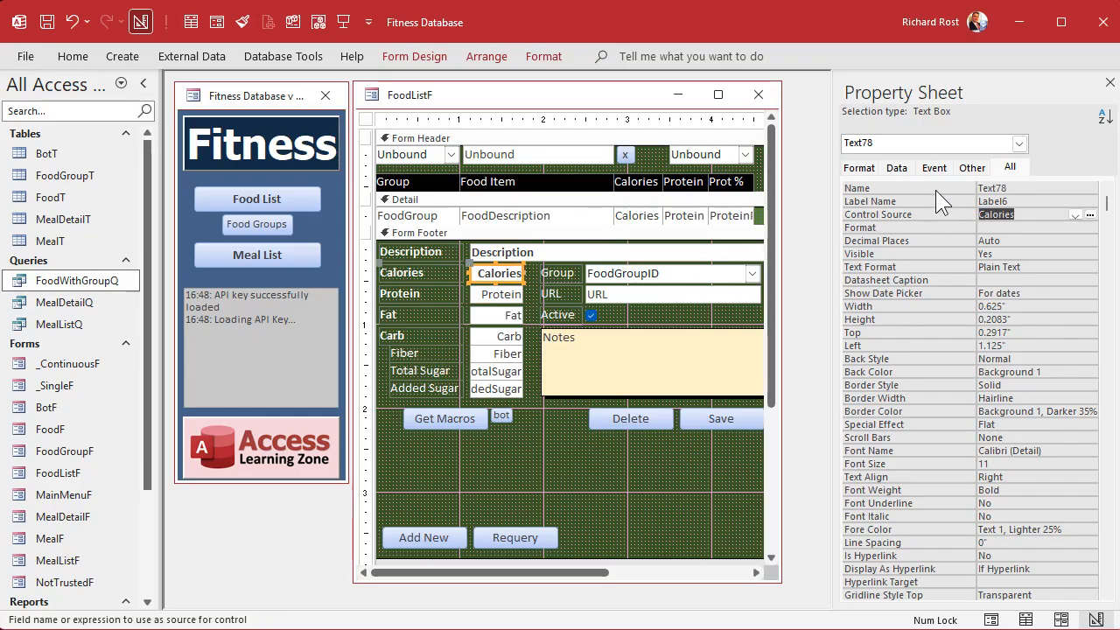
{"action": "left_click", "coordinate": [932, 183]}
{"action": "key", "text": "ctrl+v"}
{"action": "type", "text": "2"}
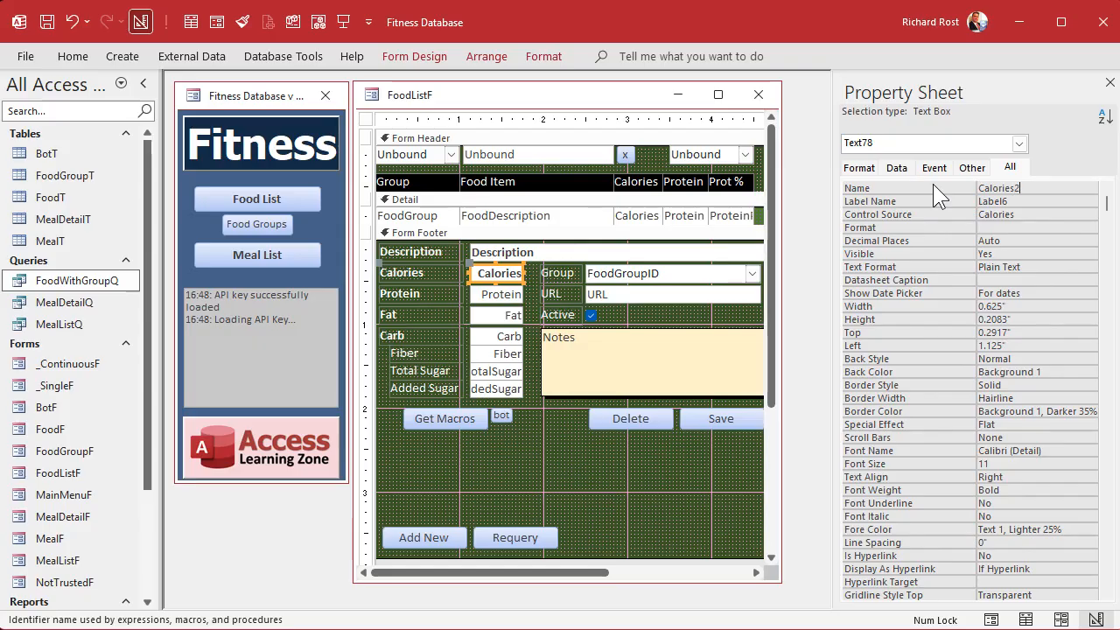
{"action": "key", "text": "Tab"}
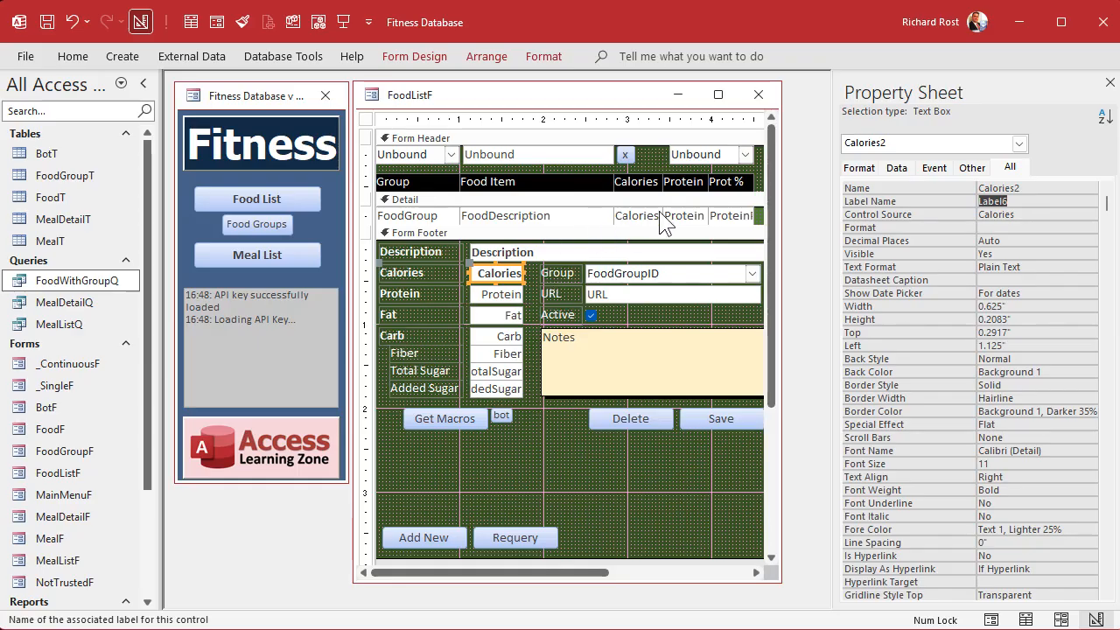
{"action": "left_click", "coordinate": [514, 299]}
{"action": "left_click", "coordinate": [503, 273]}
{"action": "left_click", "coordinate": [502, 294]}
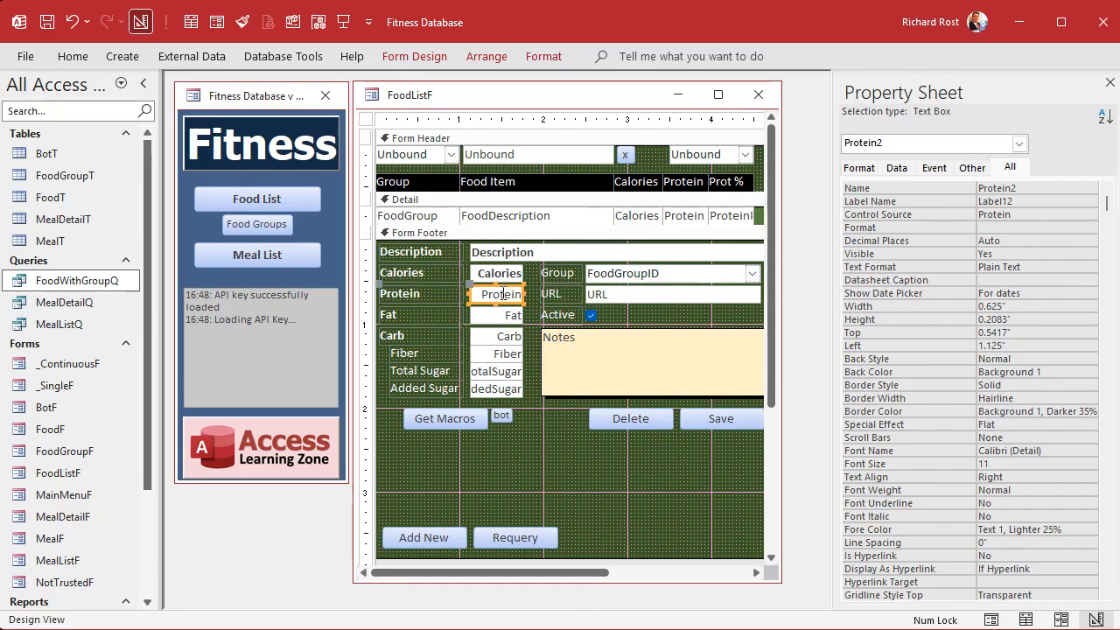
{"action": "left_click", "coordinate": [544, 429]}
Step: Open the Save button's click event code and delete the empty SaveBtn_Click procedure
{"action": "left_click", "coordinate": [722, 416]}
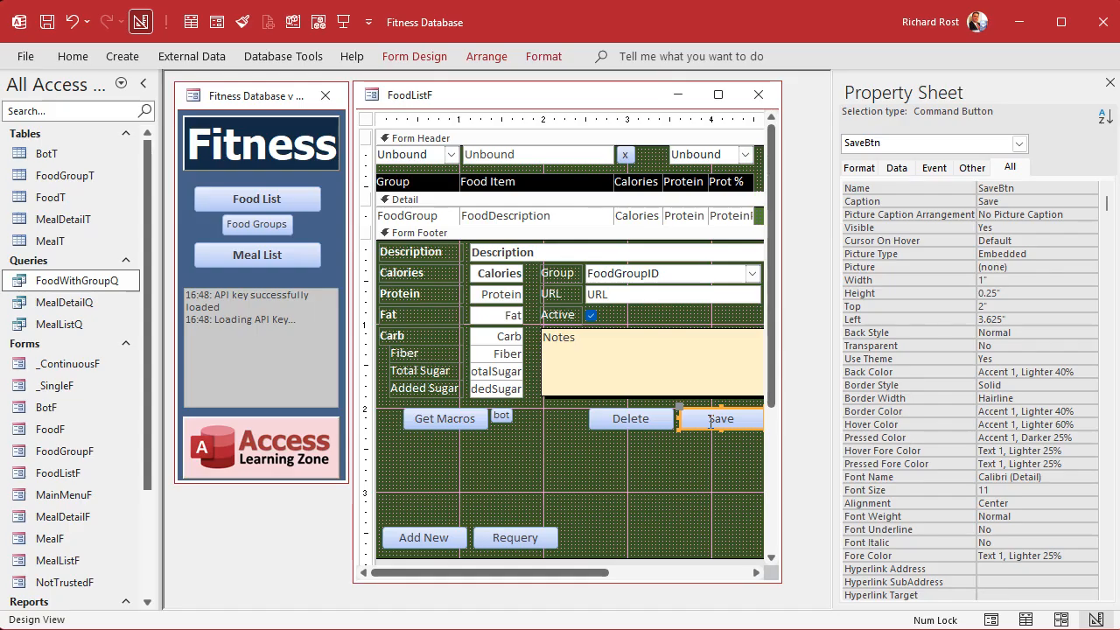
{"action": "right_click", "coordinate": [711, 420]}
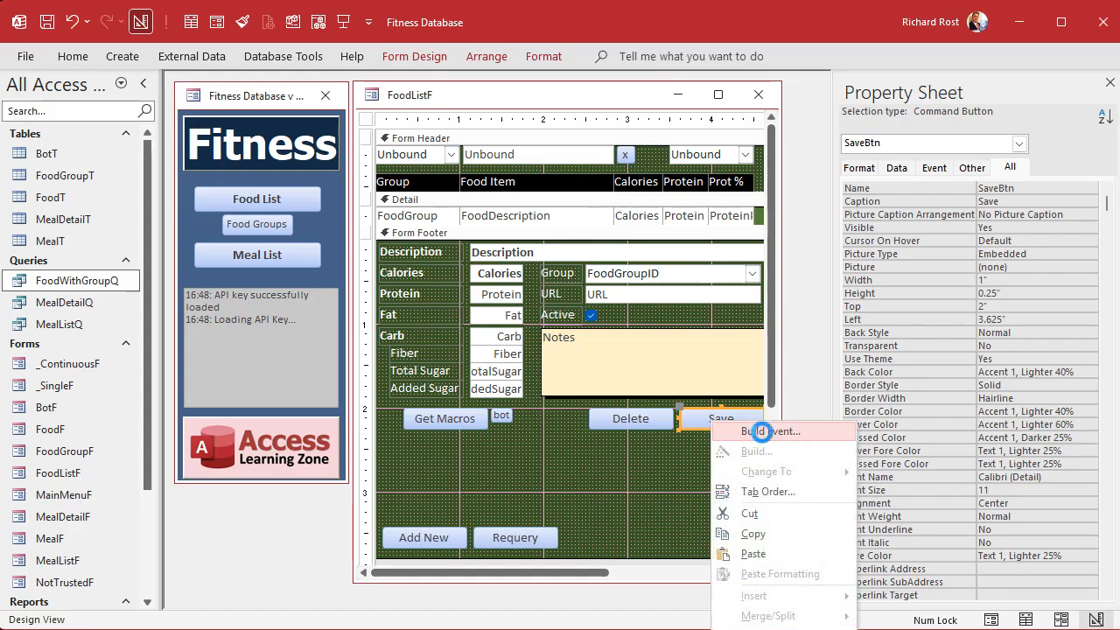
{"action": "left_click", "coordinate": [761, 432]}
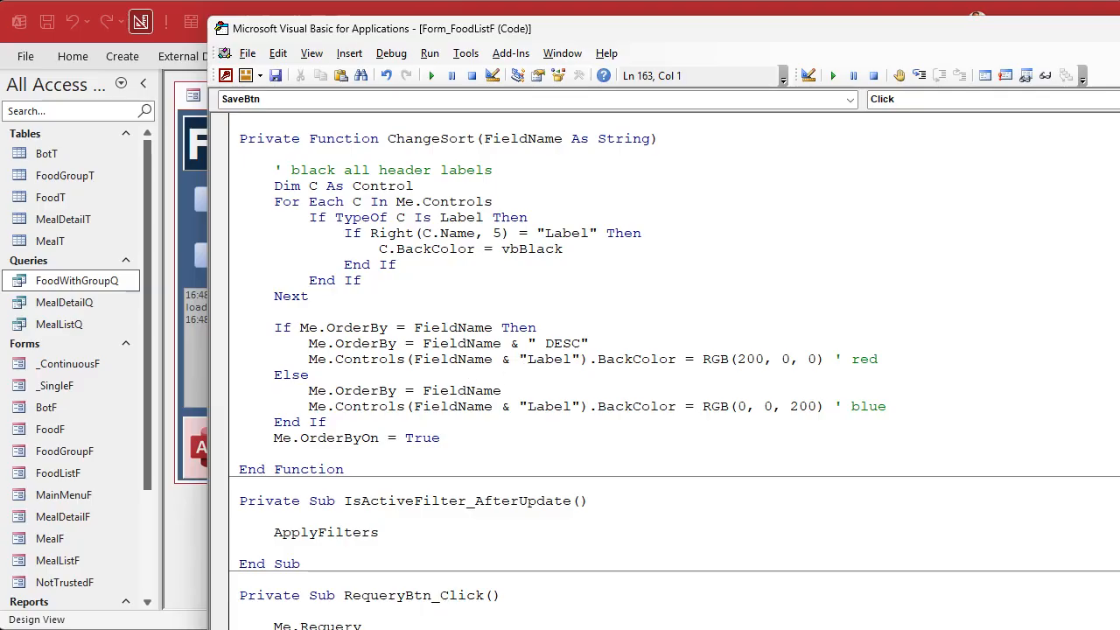
{"action": "left_click_drag", "start_coordinate": [670, 628], "coordinate": [670, 584]}
{"action": "scroll", "coordinate": [533, 379], "scroll_direction": "down", "scroll_amount": 4}
{"action": "left_click", "coordinate": [367, 483]}
{"action": "left_click_drag", "start_coordinate": [366, 483], "coordinate": [465, 559]}
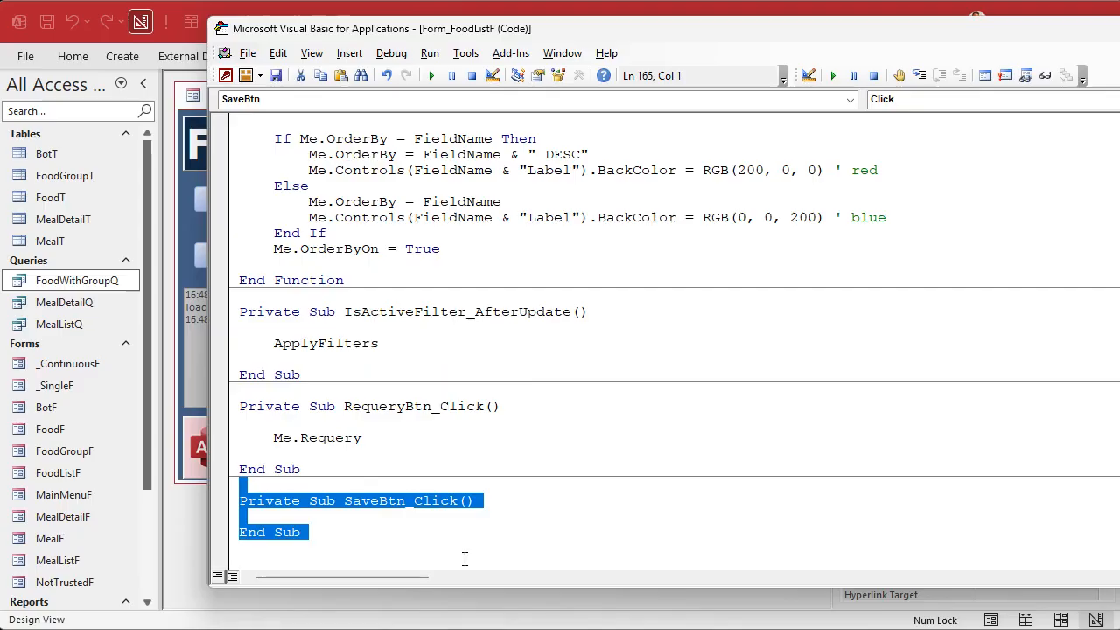
{"action": "key", "text": "Delete"}
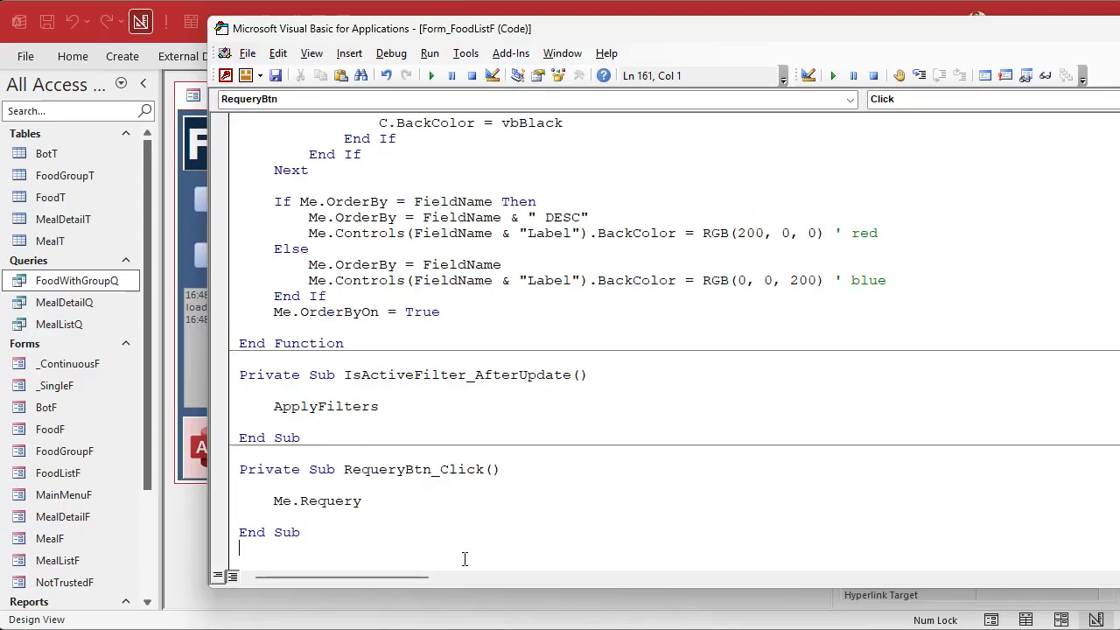
Step: Delete the Save button from the FoodListF form footer
{"action": "left_click", "coordinate": [192, 513]}
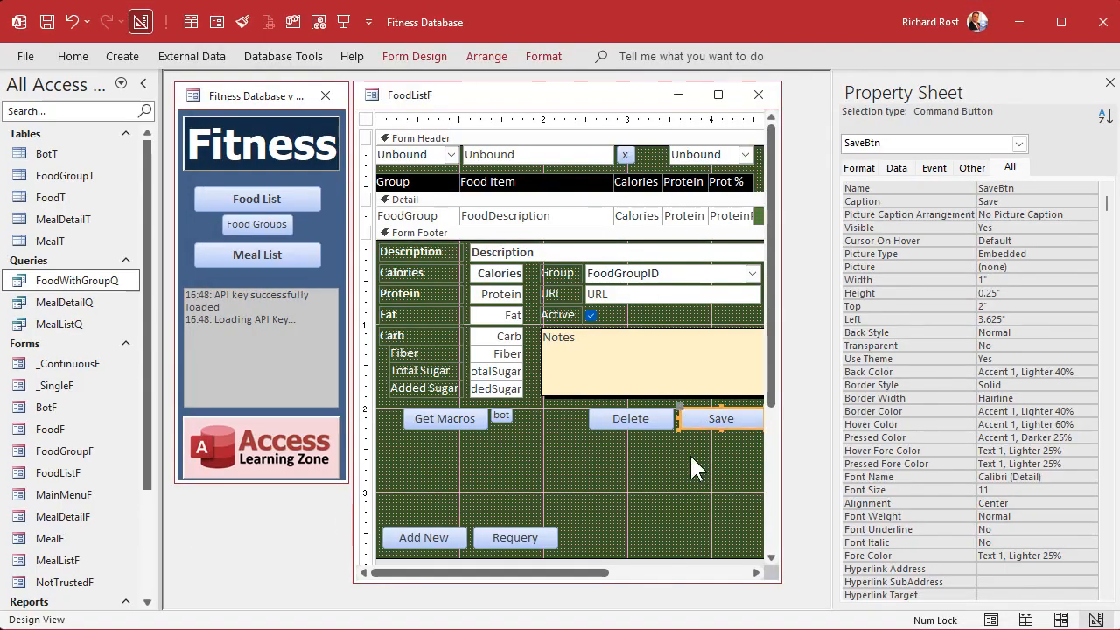
{"action": "key", "text": "Delete"}
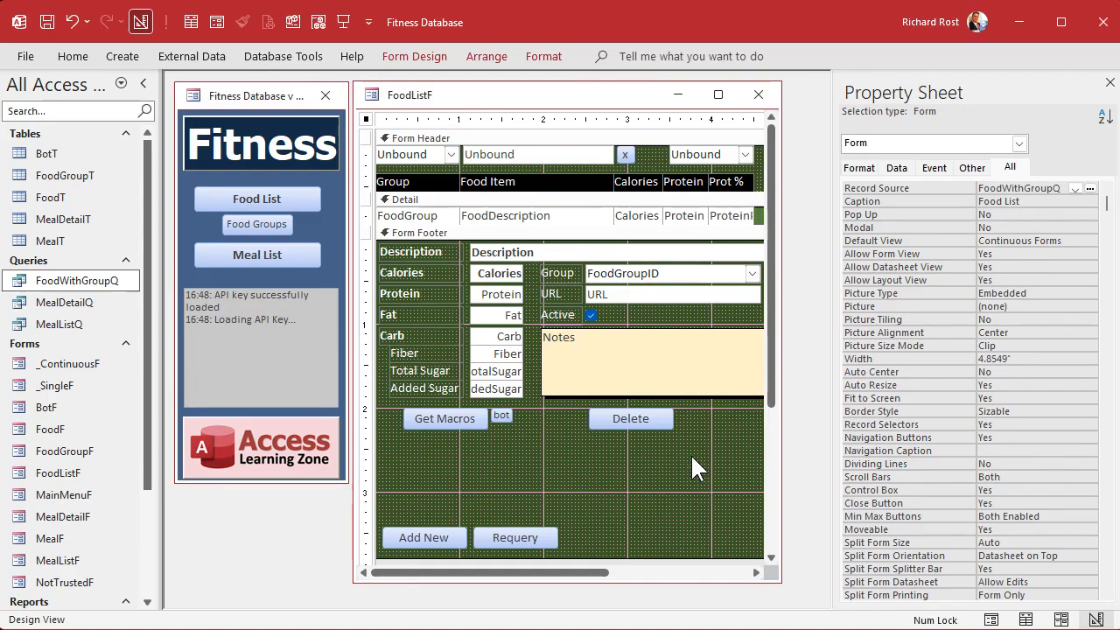
Step: Create click event procedures in FoodListF for the footer's Delete and Get Macros buttons
{"action": "right_click", "coordinate": [632, 421]}
{"action": "left_click", "coordinate": [690, 436]}
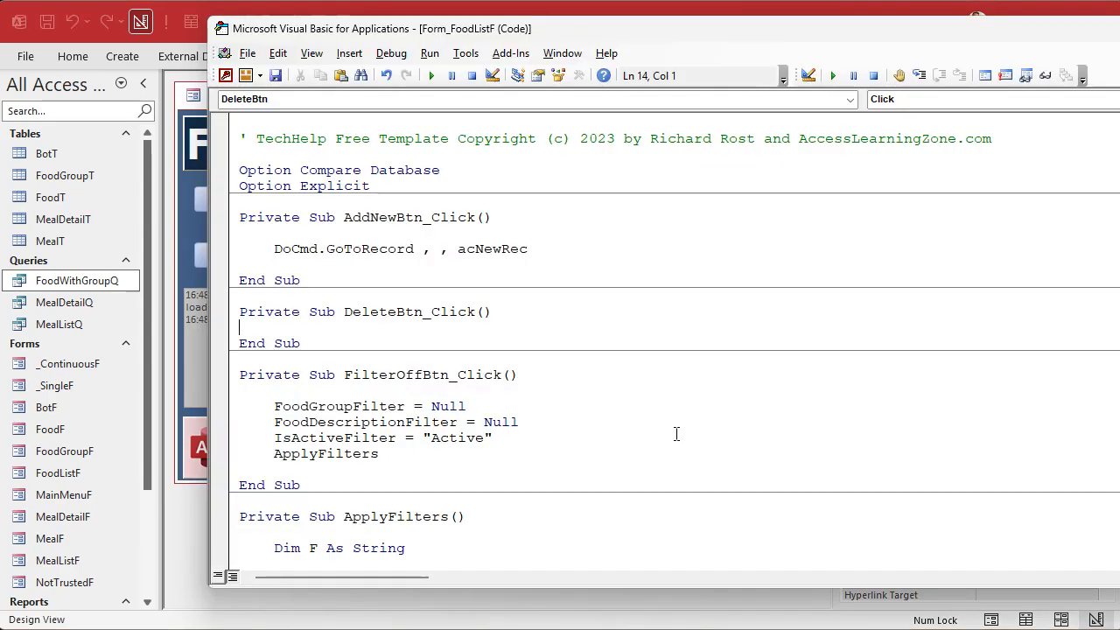
{"action": "key", "text": "alt+F11"}
{"action": "right_click", "coordinate": [465, 418]}
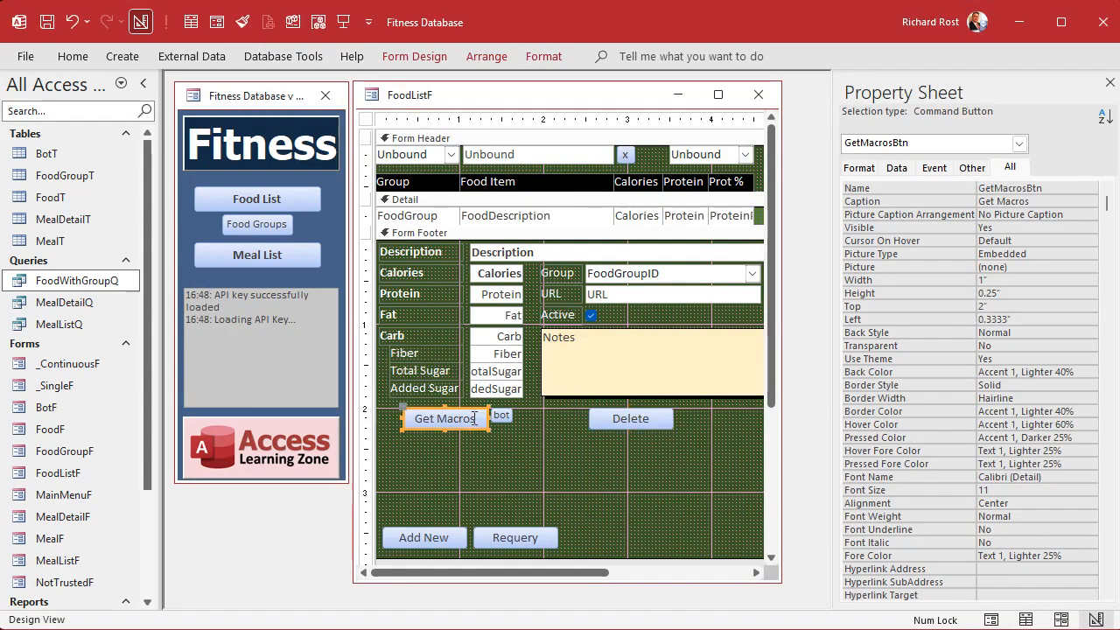
{"action": "left_click", "coordinate": [535, 426]}
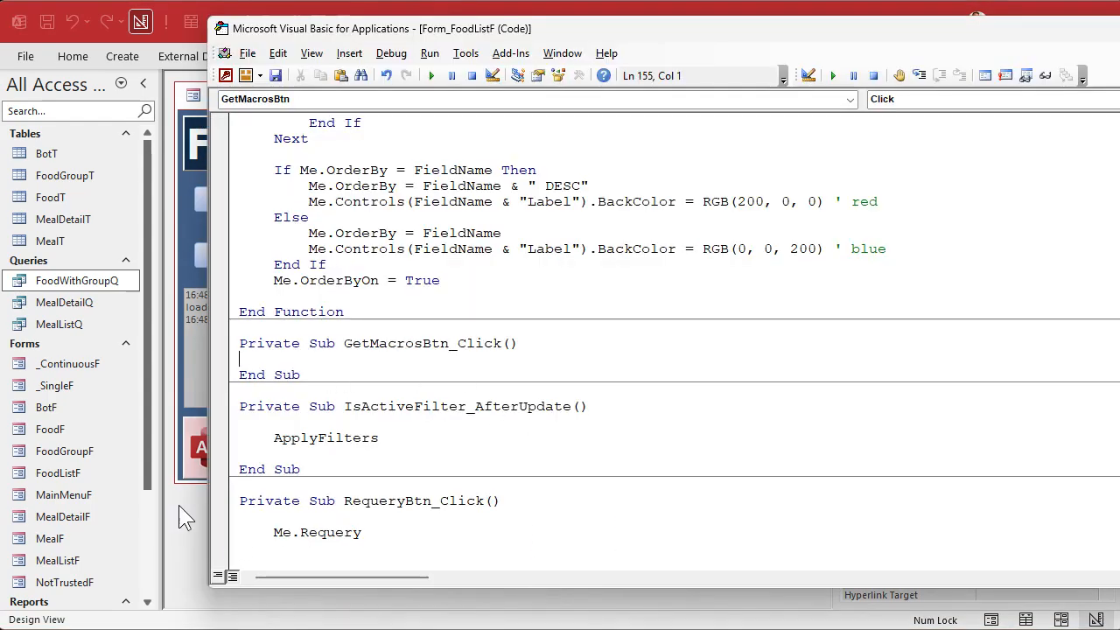
{"action": "key", "text": "alt+F11"}
{"action": "left_click", "coordinate": [559, 452]}
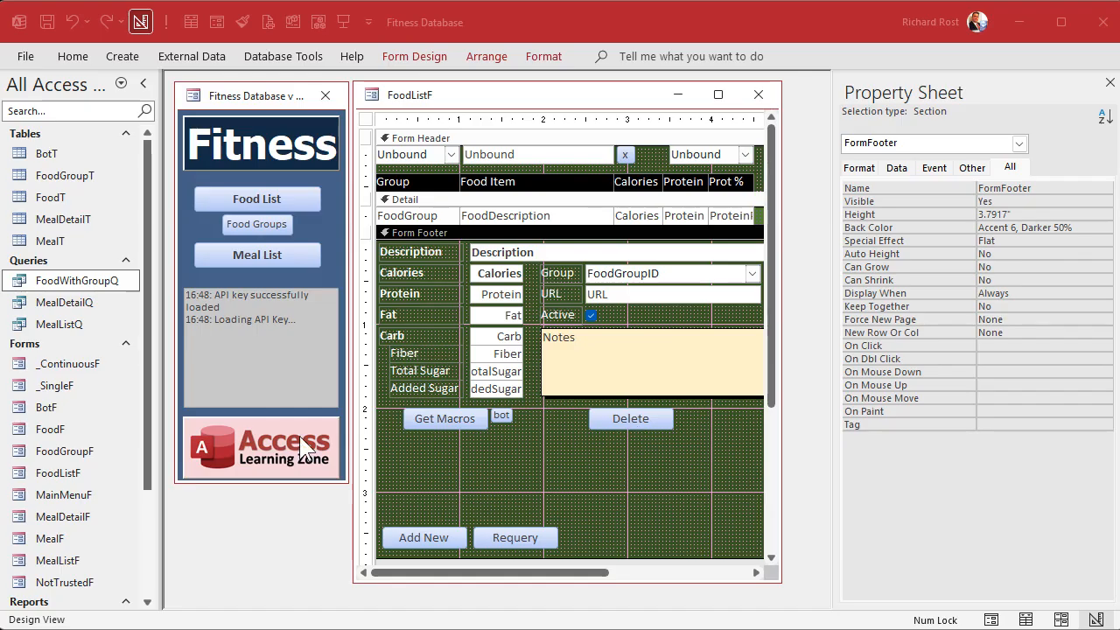
Step: Open the FoodF form in Design View and widen its window until the whole form fits
{"action": "right_click", "coordinate": [75, 429]}
{"action": "left_click", "coordinate": [144, 492]}
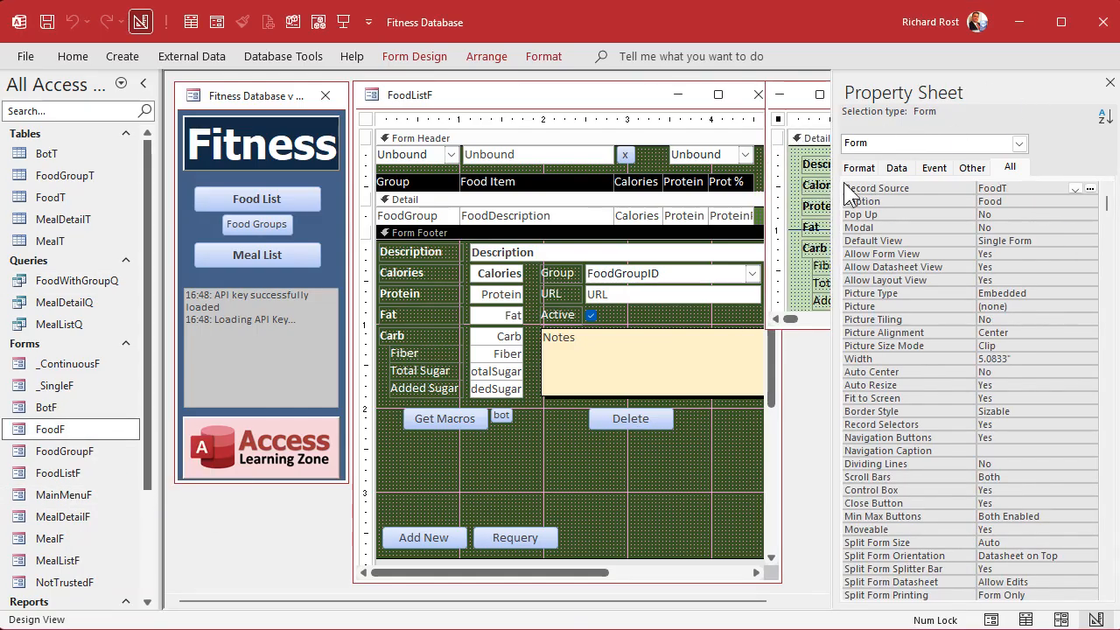
{"action": "left_click_drag", "start_coordinate": [829, 183], "coordinate": [903, 144]}
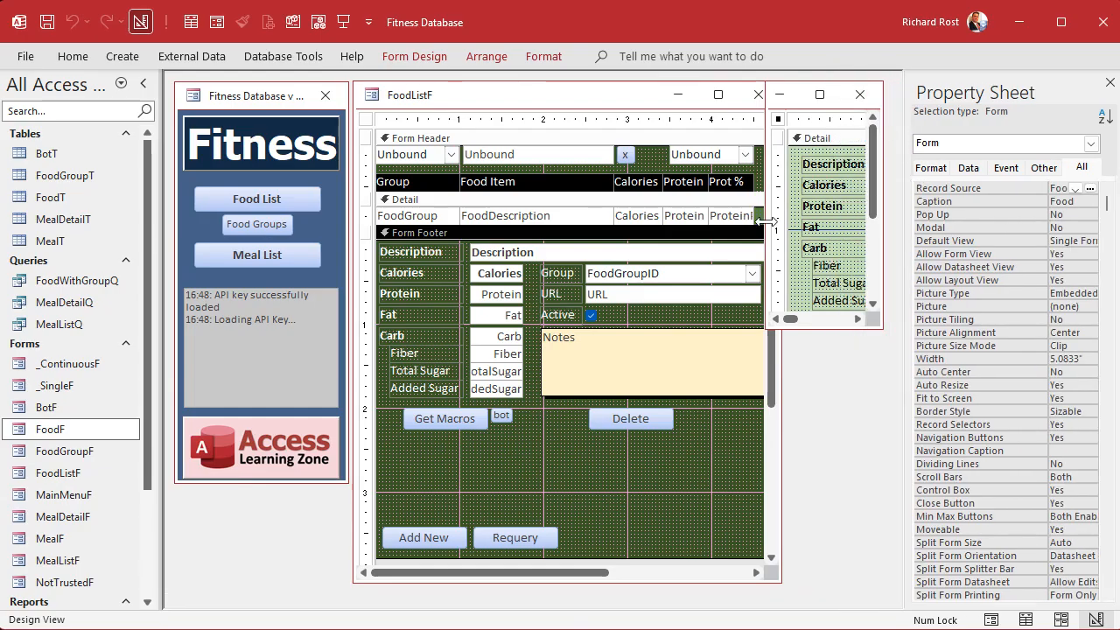
{"action": "left_click_drag", "start_coordinate": [766, 223], "coordinate": [366, 218]}
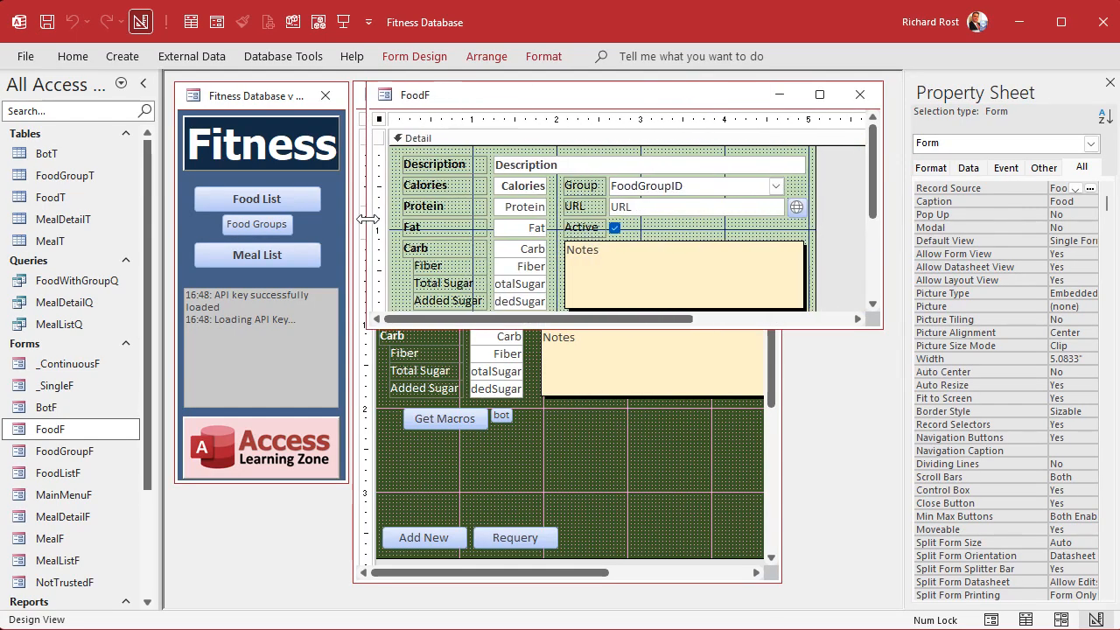
Step: Copy the code inside DeleteBtn_Click from FoodF's Delete button and close that form's code module
{"action": "scroll", "coordinate": [616, 188], "scroll_direction": "down", "scroll_amount": 3}
{"action": "right_click", "coordinate": [657, 245]}
{"action": "left_click", "coordinate": [697, 251]}
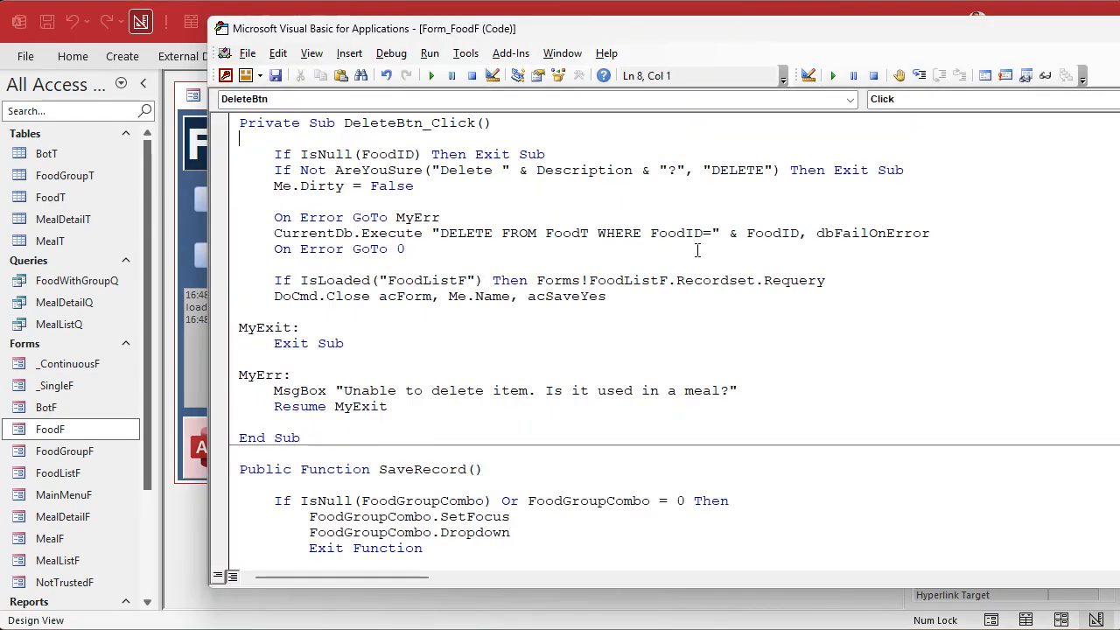
{"action": "left_click_drag", "start_coordinate": [417, 412], "coordinate": [191, 149]}
{"action": "key", "text": "ctrl+c"}
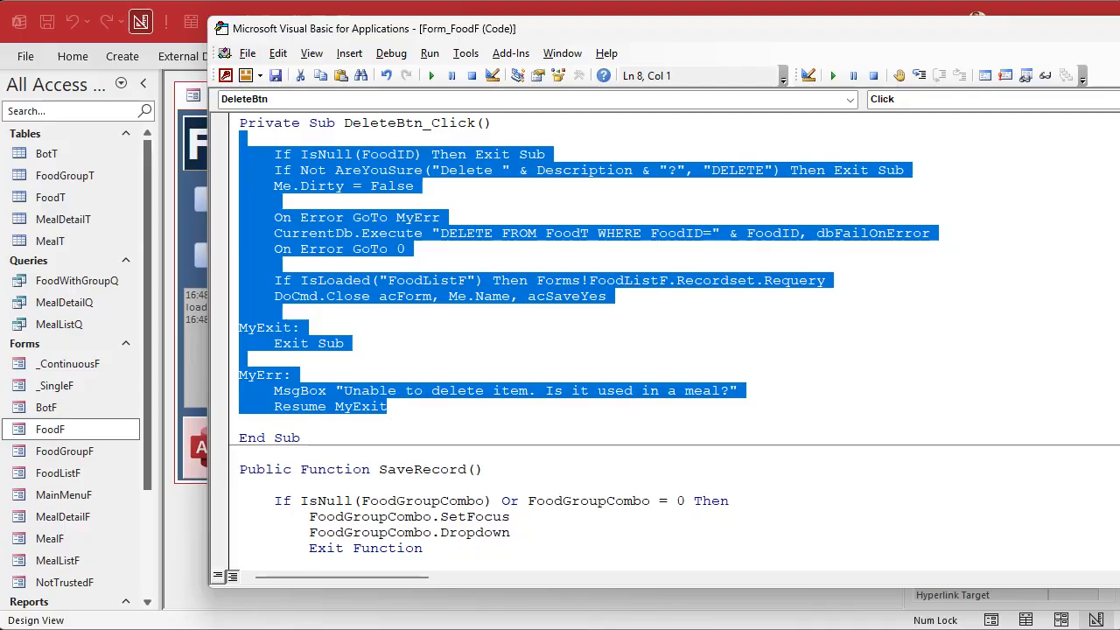
{"action": "left_click_drag", "start_coordinate": [1119, 142], "coordinate": [1115, 141]}
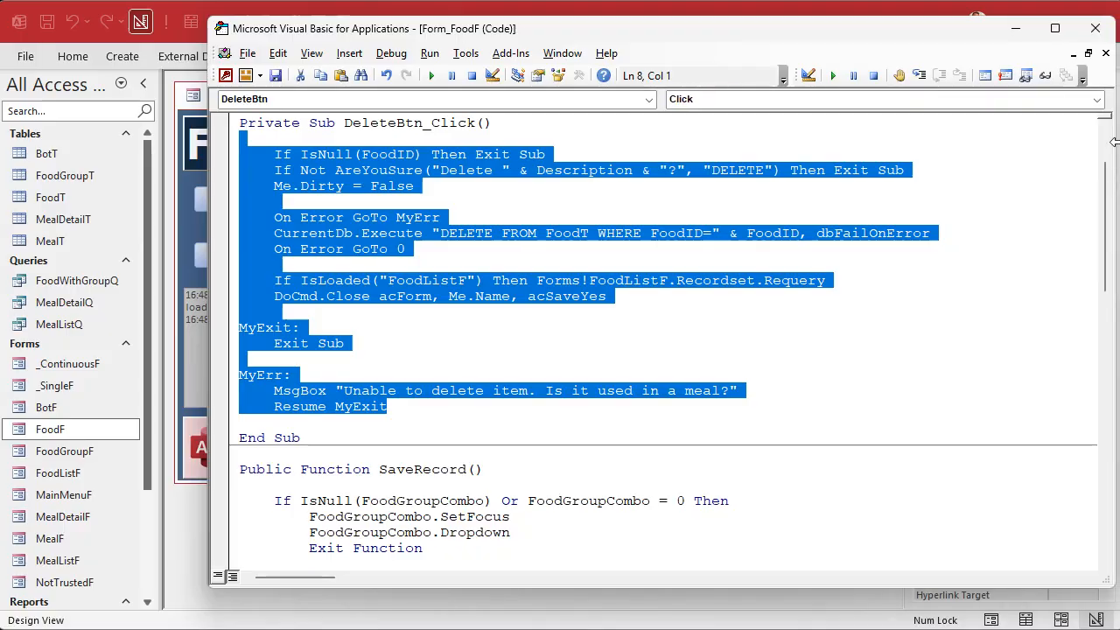
{"action": "left_click", "coordinate": [1105, 54]}
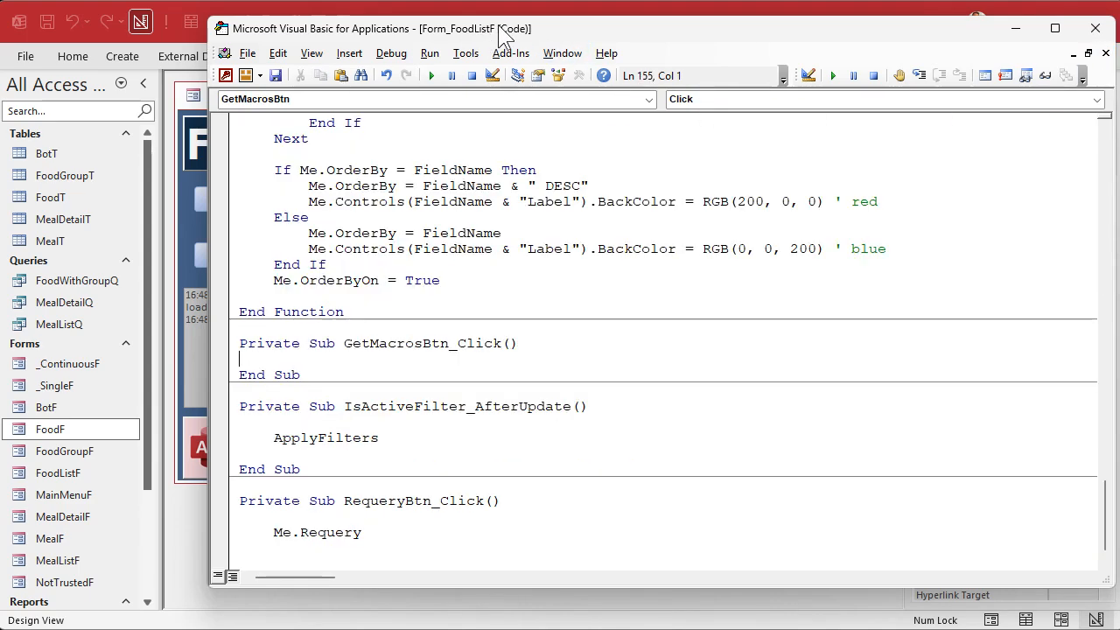
Step: Paste the copied code into the empty DeleteBtn_Click procedure of FoodListF, leaving a blank line before End Sub
{"action": "scroll", "coordinate": [437, 341], "scroll_direction": "down", "scroll_amount": 1}
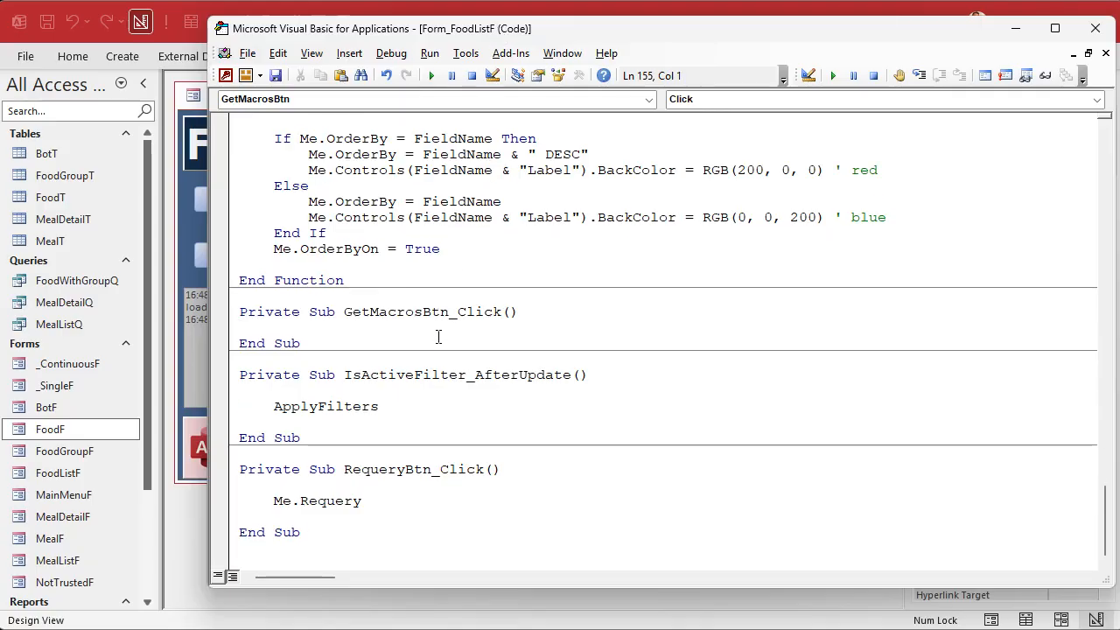
{"action": "scroll", "coordinate": [438, 341], "scroll_direction": "up", "scroll_amount": 14}
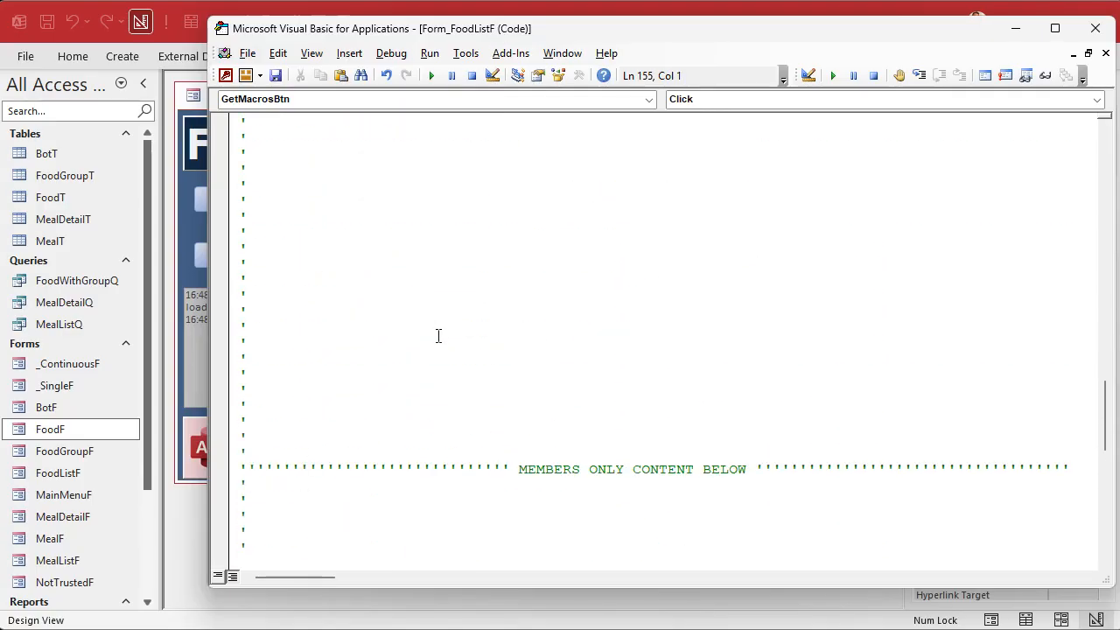
{"action": "scroll", "coordinate": [438, 336], "scroll_direction": "down", "scroll_amount": 8}
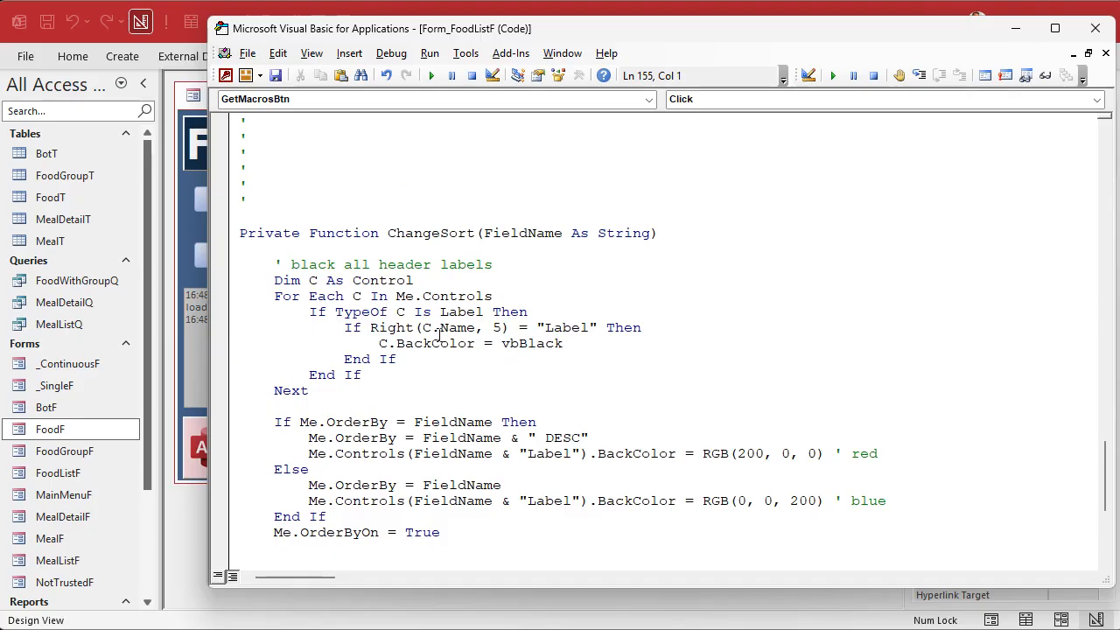
{"action": "scroll", "coordinate": [439, 336], "scroll_direction": "up", "scroll_amount": 12}
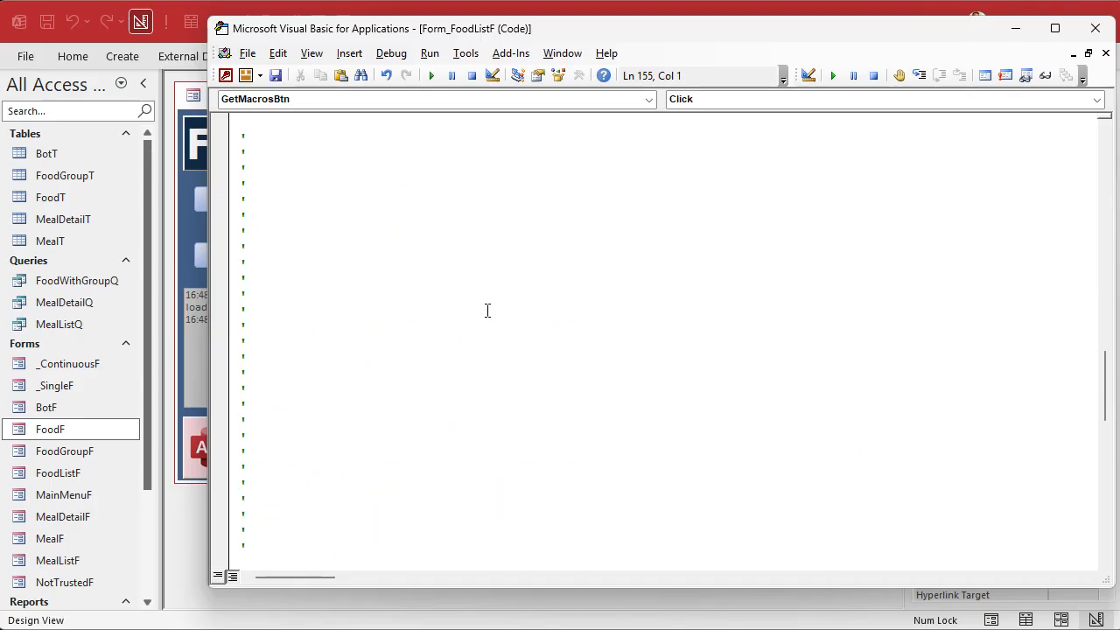
{"action": "scroll", "coordinate": [487, 310], "scroll_direction": "up", "scroll_amount": 6}
{"action": "scroll", "coordinate": [488, 321], "scroll_direction": "down", "scroll_amount": 3}
{"action": "scroll", "coordinate": [489, 328], "scroll_direction": "up", "scroll_amount": 3}
{"action": "scroll", "coordinate": [489, 333], "scroll_direction": "up", "scroll_amount": 15}
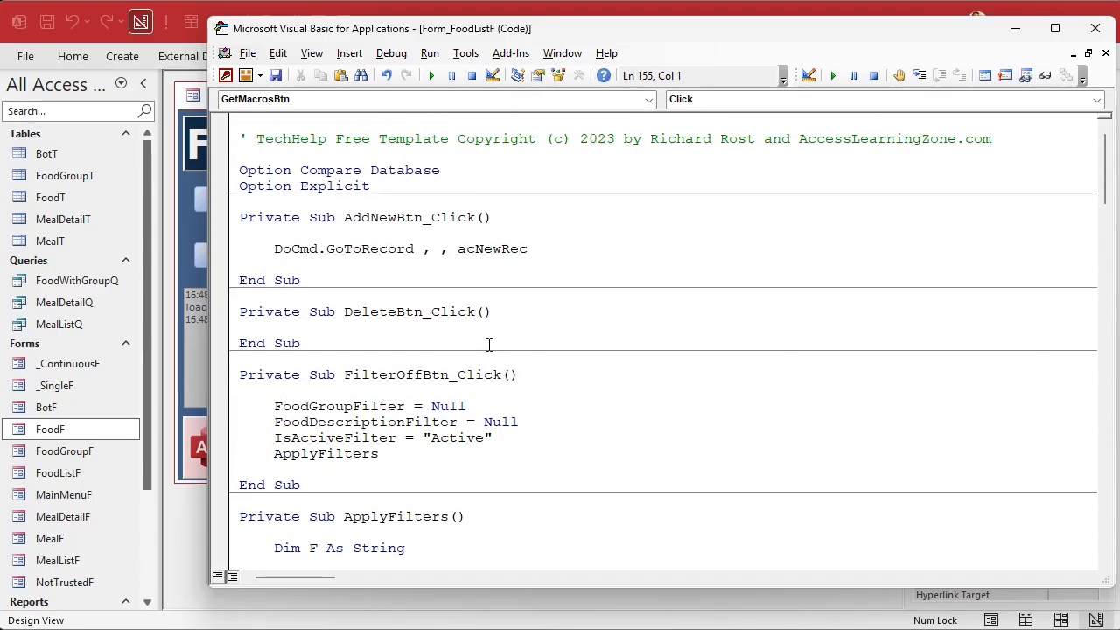
{"action": "left_click", "coordinate": [358, 325]}
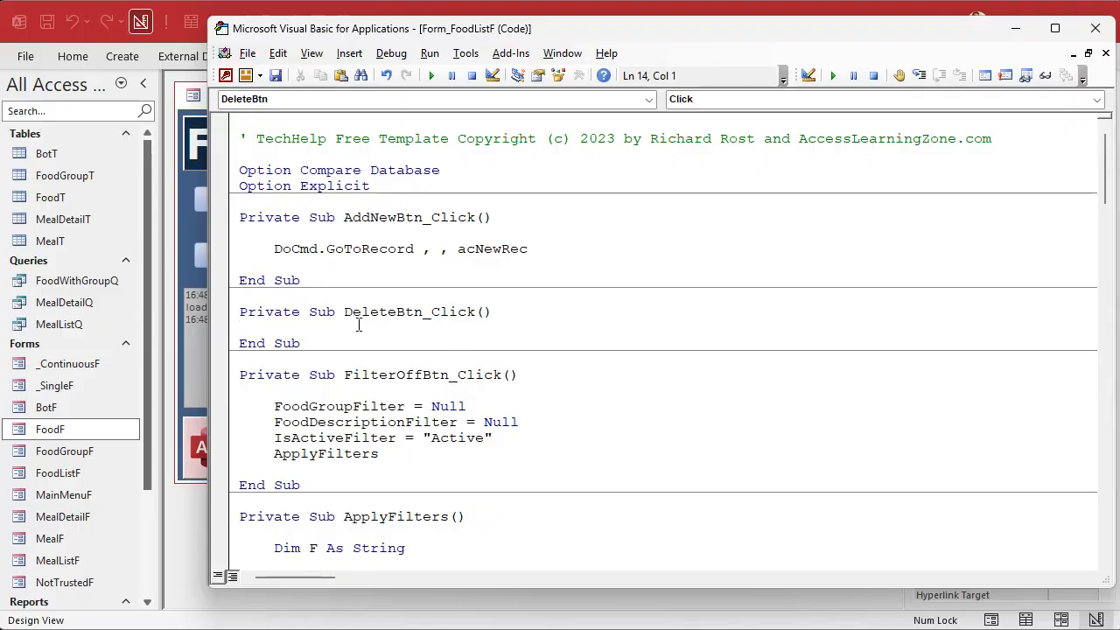
{"action": "key", "text": "ctrl+v"}
{"action": "scroll", "coordinate": [376, 328], "scroll_direction": "down", "scroll_amount": 1}
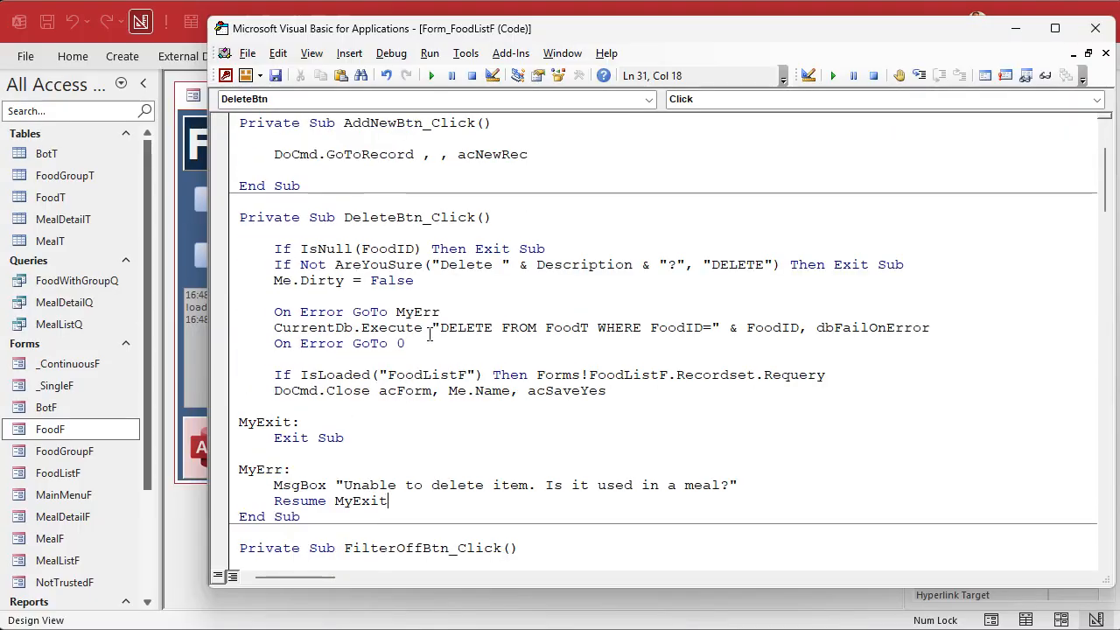
{"action": "key", "text": "Return"}
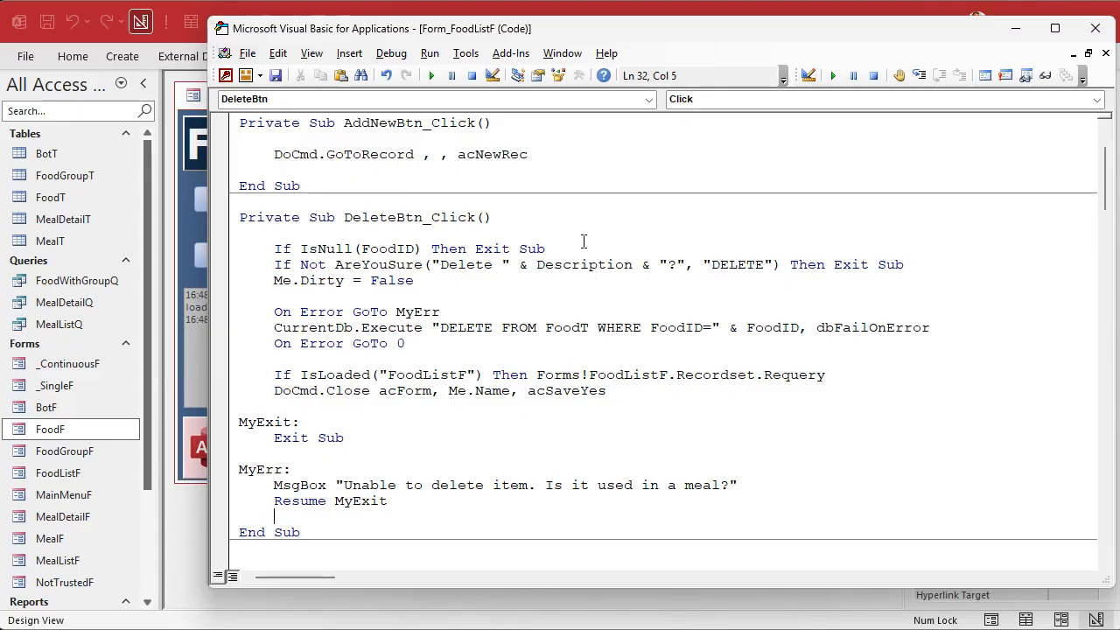
Step: Replace the IsLoaded("FoodListF") requery line and the DoCmd.Close line in DeleteBtn_Click with Me.Recordset.Requery
{"action": "left_click", "coordinate": [398, 249]}
{"action": "left_click", "coordinate": [311, 280]}
{"action": "left_click", "coordinate": [853, 327]}
{"action": "left_click", "coordinate": [628, 390]}
{"action": "left_click_drag", "start_coordinate": [607, 390], "coordinate": [273, 375]}
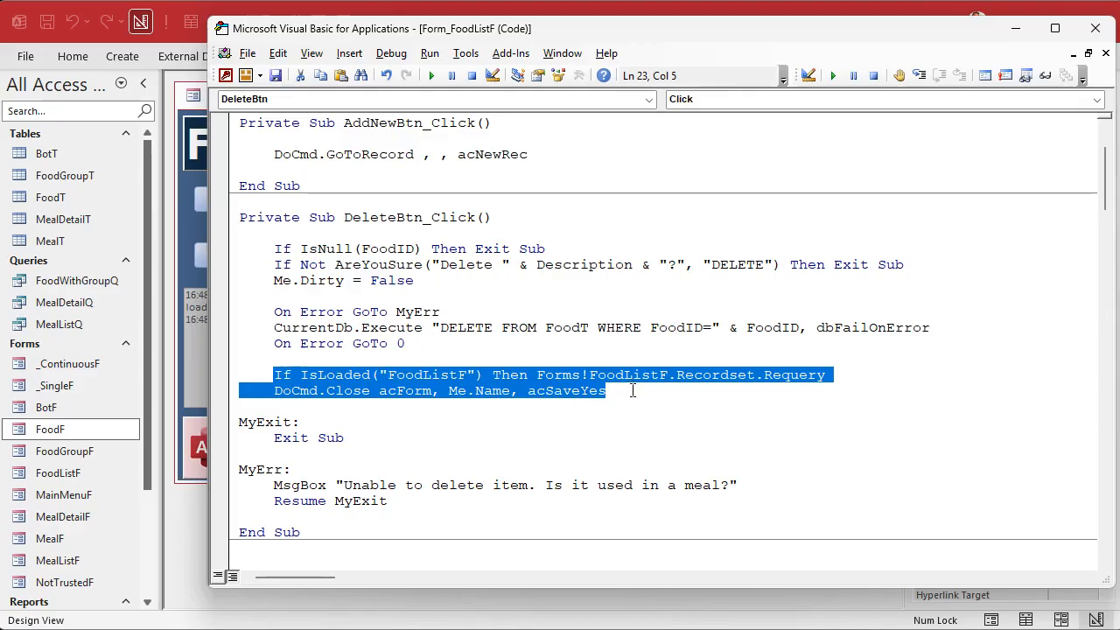
{"action": "key", "text": "Delete"}
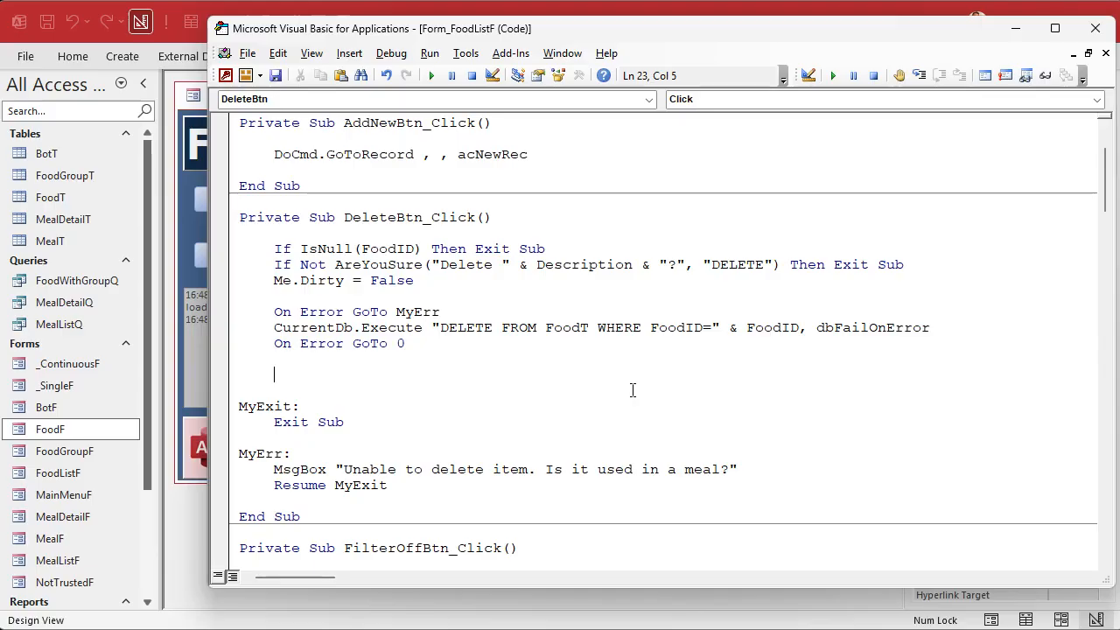
{"action": "type", "text": "me.recordset.requery"}
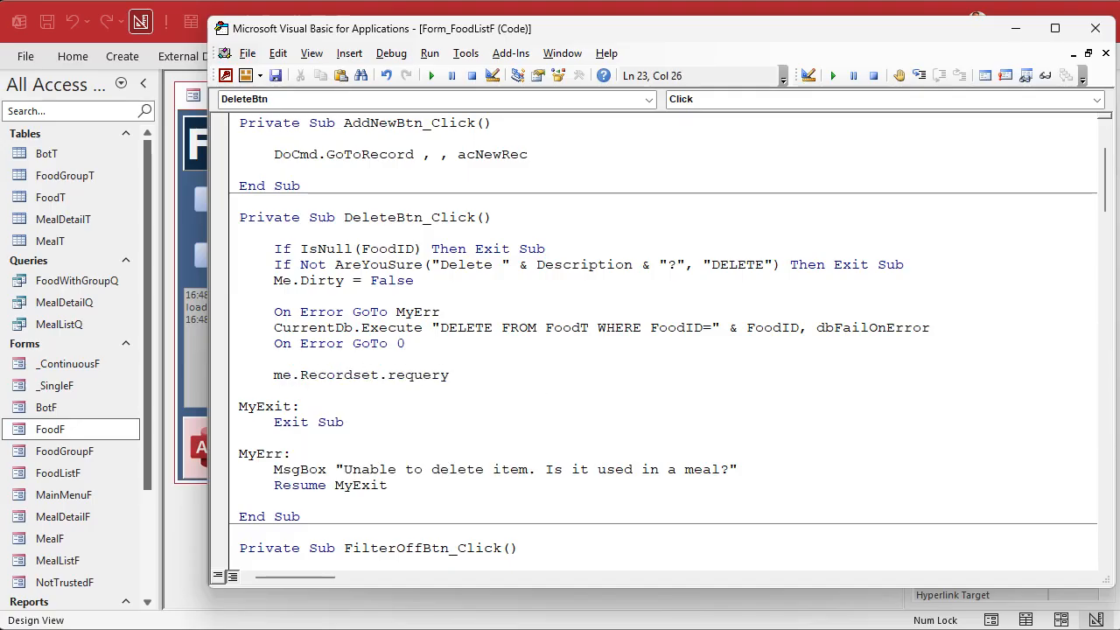
{"action": "key", "text": "Down"}
{"action": "left_click", "coordinate": [388, 374]}
Step: Save the FoodListF code, compile the project and close the code editor
{"action": "left_click", "coordinate": [565, 348]}
{"action": "key", "text": "ctrl+s"}
{"action": "left_click", "coordinate": [487, 327]}
{"action": "left_click", "coordinate": [391, 53]}
{"action": "left_click", "coordinate": [397, 72]}
{"action": "left_click", "coordinate": [1094, 28]}
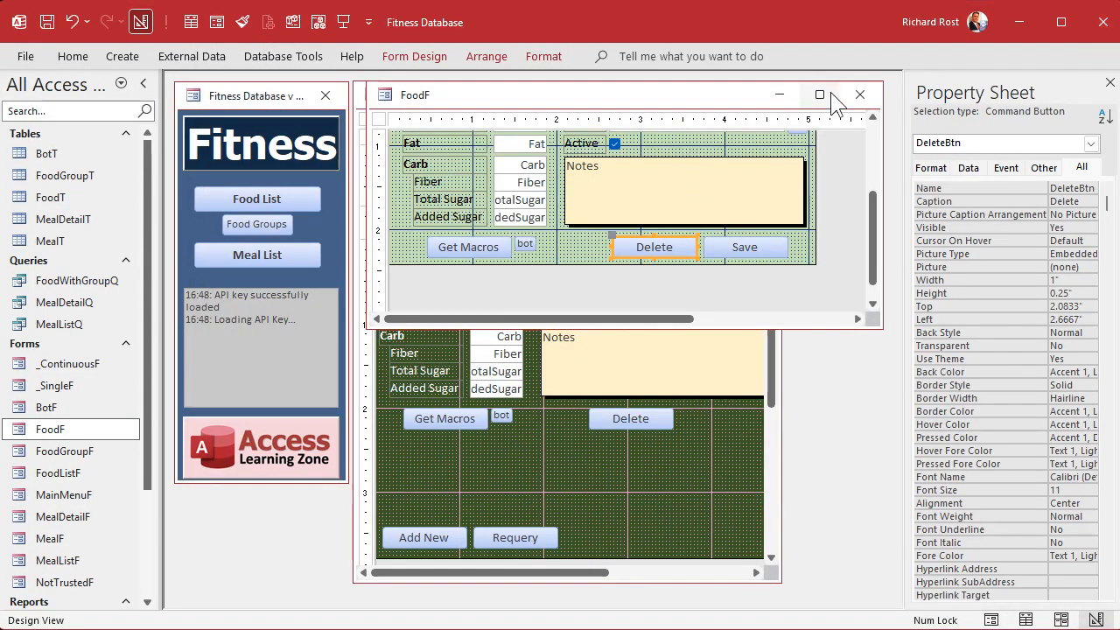
Step: Close FoodF and FoodListF, saving the design changes to FoodListF
{"action": "left_click", "coordinate": [860, 94]}
{"action": "left_click", "coordinate": [757, 94]}
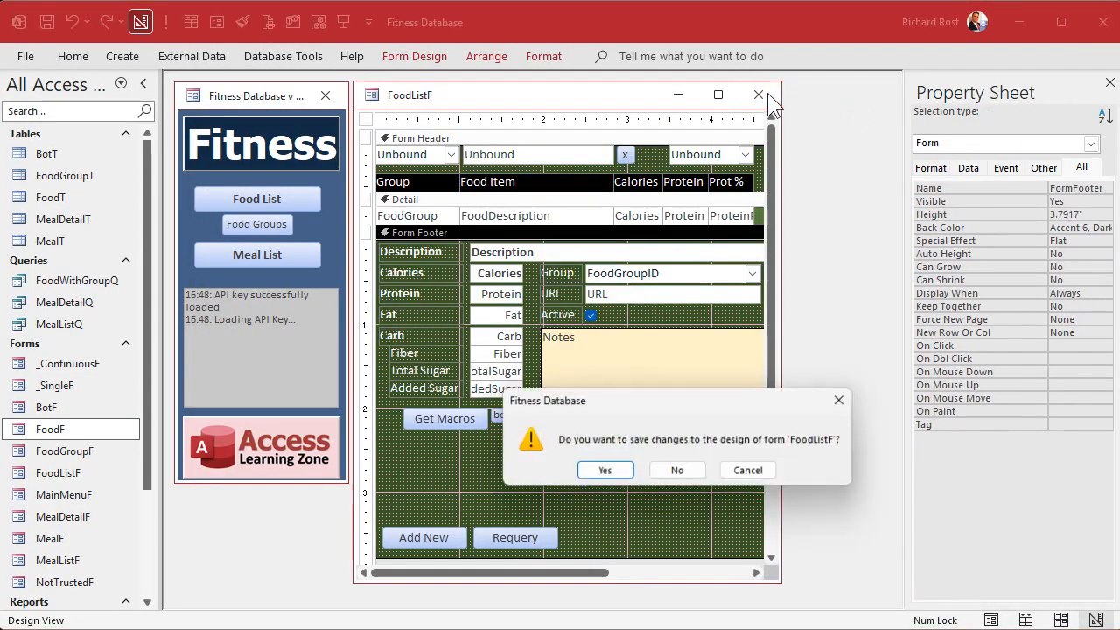
{"action": "left_click", "coordinate": [610, 468]}
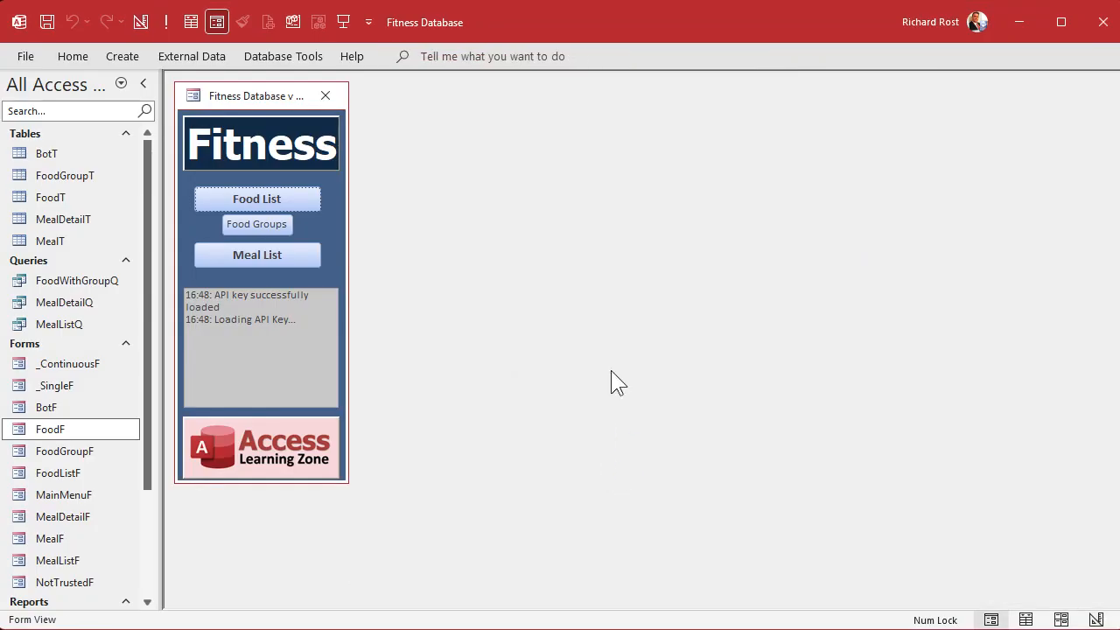
Step: Open the Food List and browse its records to check that the footer details follow the selected food
{"action": "left_click", "coordinate": [257, 196]}
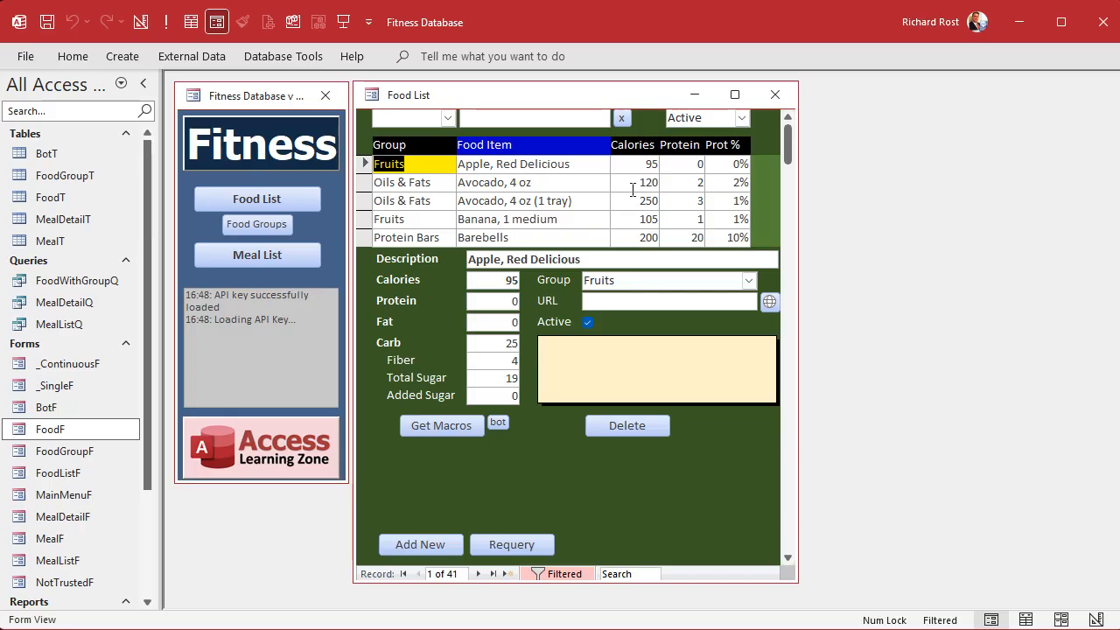
{"action": "left_click", "coordinate": [529, 201]}
{"action": "scroll", "coordinate": [529, 201], "scroll_direction": "down", "scroll_amount": 2}
{"action": "left_click", "coordinate": [529, 202]}
{"action": "scroll", "coordinate": [530, 202], "scroll_direction": "down", "scroll_amount": 3}
{"action": "scroll", "coordinate": [542, 197], "scroll_direction": "up", "scroll_amount": 4}
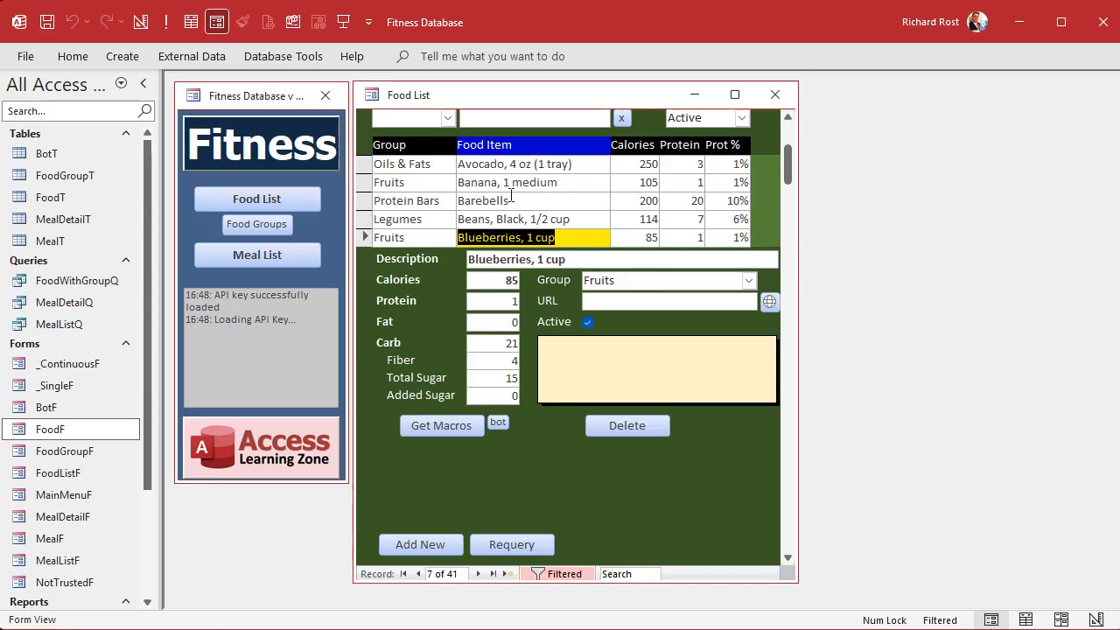
{"action": "scroll", "coordinate": [511, 195], "scroll_direction": "down", "scroll_amount": 3}
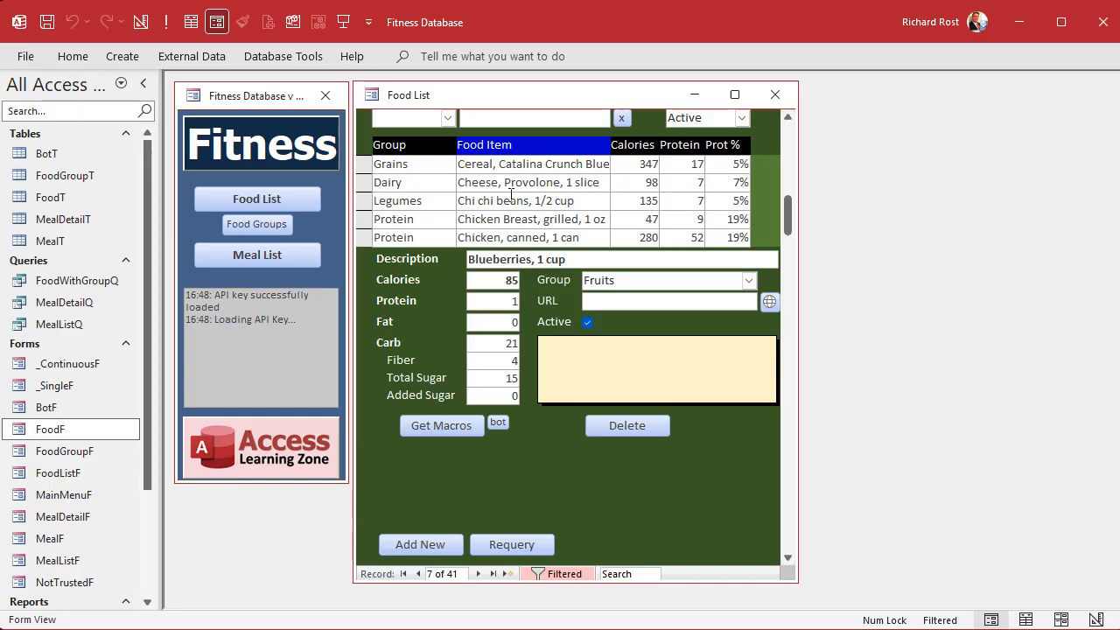
{"action": "scroll", "coordinate": [507, 192], "scroll_direction": "down", "scroll_amount": 3}
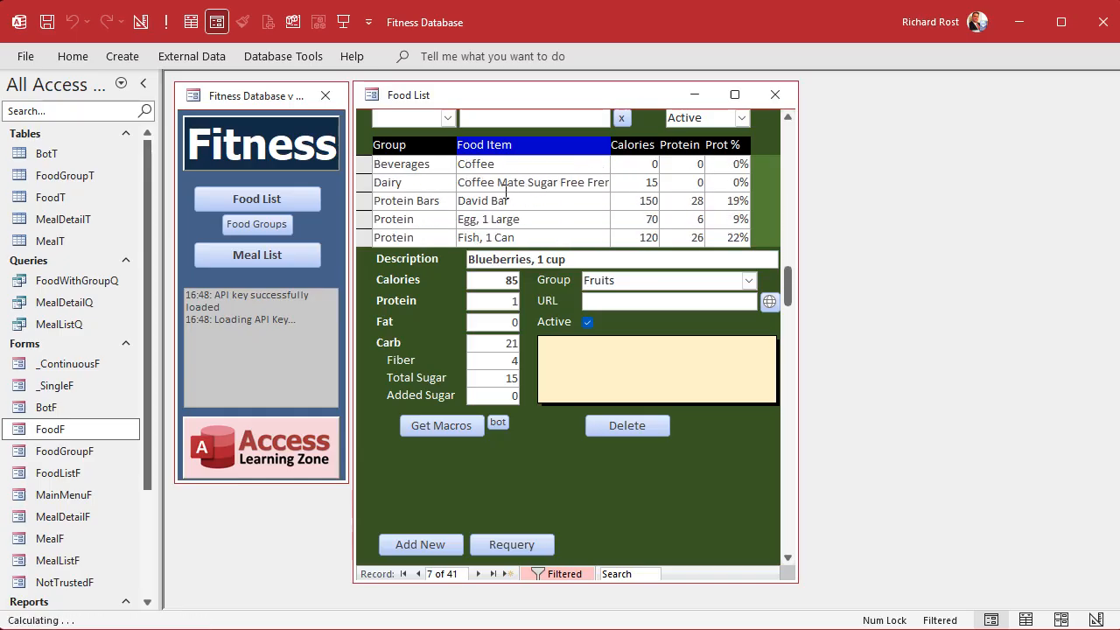
Step: Open FoodListF in Design View and clear the =SaveRecord() After Update event from the footer's Description, Calories and Protein boxes
{"action": "left_click", "coordinate": [543, 196]}
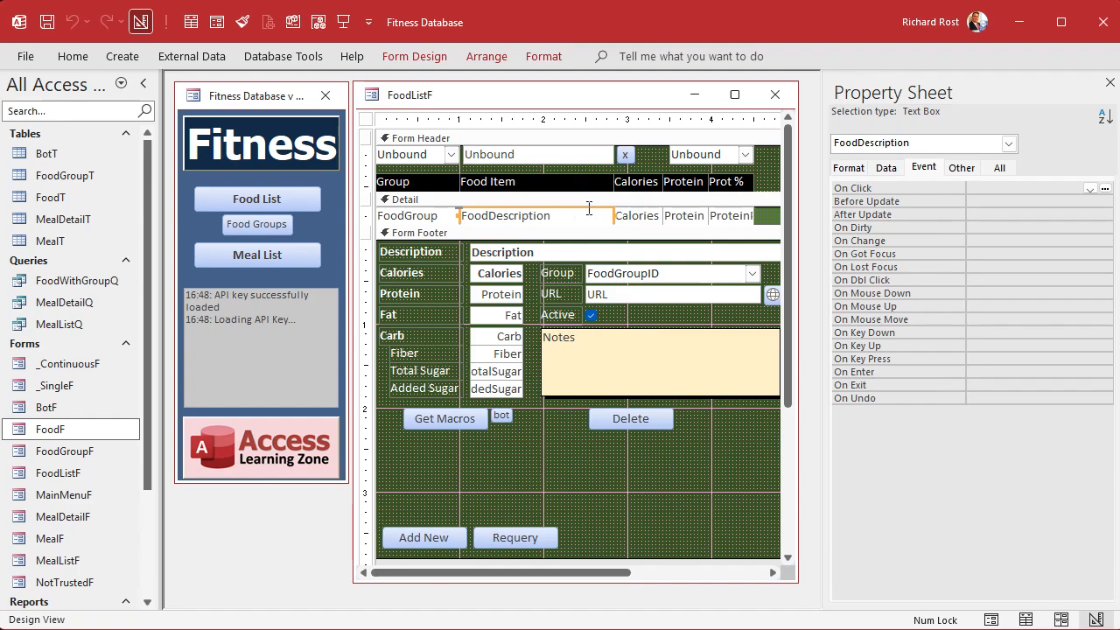
{"action": "left_click", "coordinate": [512, 253]}
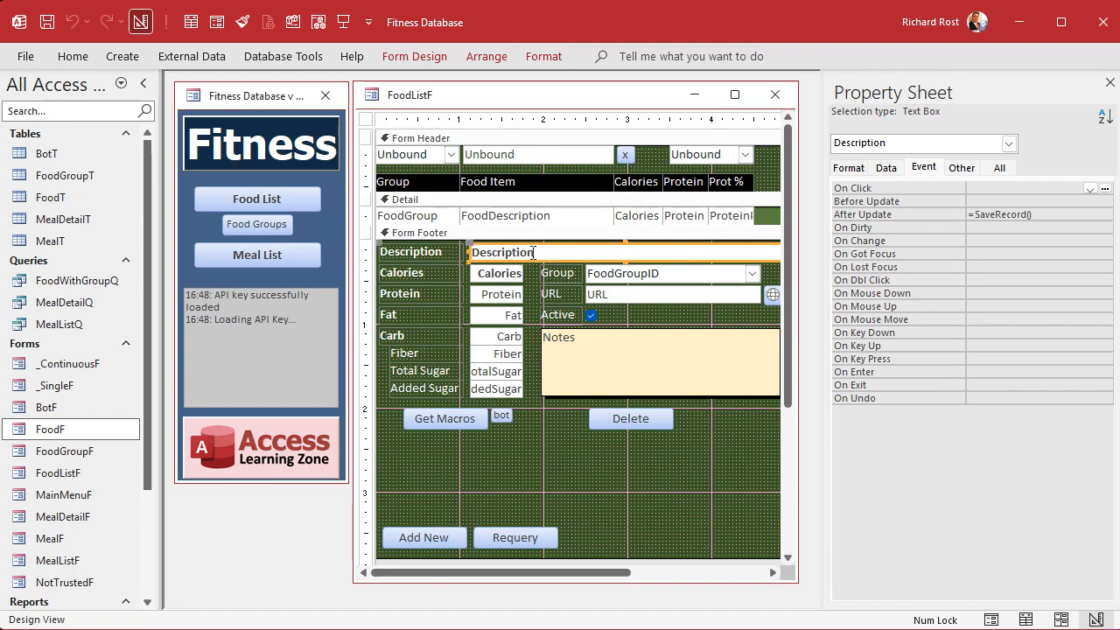
{"action": "left_click", "coordinate": [881, 212]}
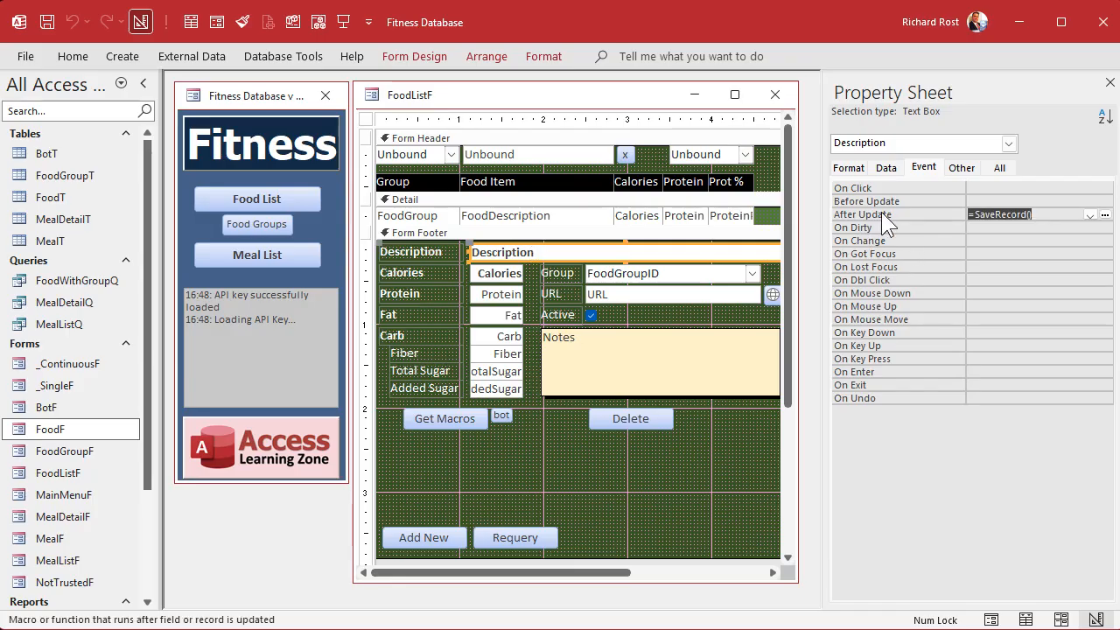
{"action": "key", "text": "Delete"}
{"action": "left_click", "coordinate": [512, 274]}
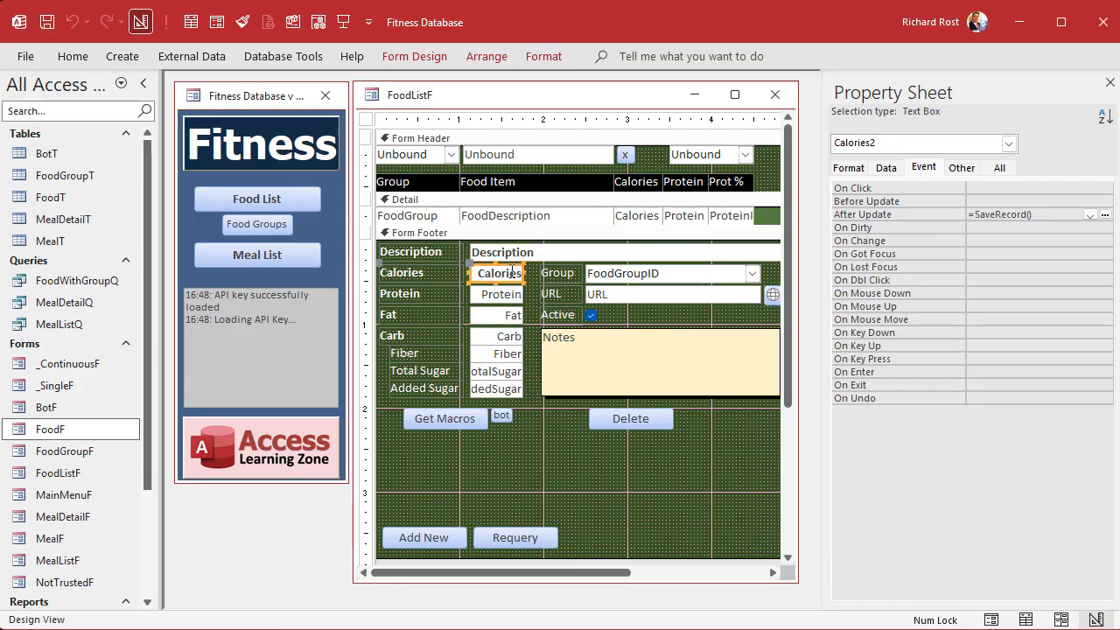
{"action": "left_click", "coordinate": [905, 210]}
{"action": "left_click", "coordinate": [499, 294]}
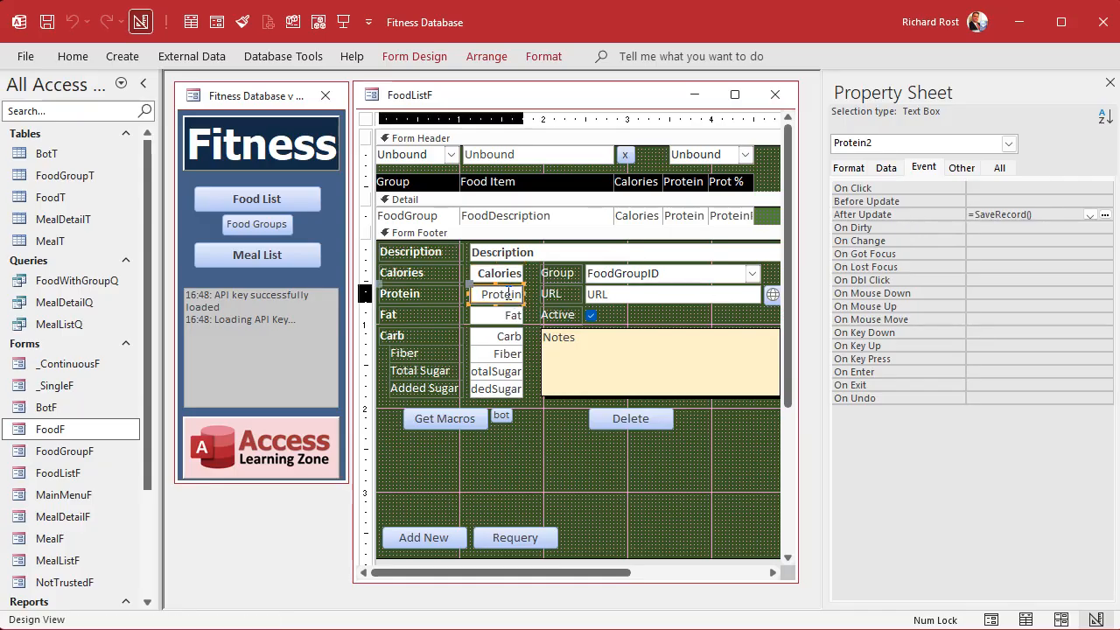
{"action": "left_click", "coordinate": [915, 214]}
{"action": "key", "text": "Delete"}
Step: Clear the After Update event of the FoodGroupID combo box and check the other footer fields for leftover SaveRecord calls
{"action": "left_click", "coordinate": [500, 315]}
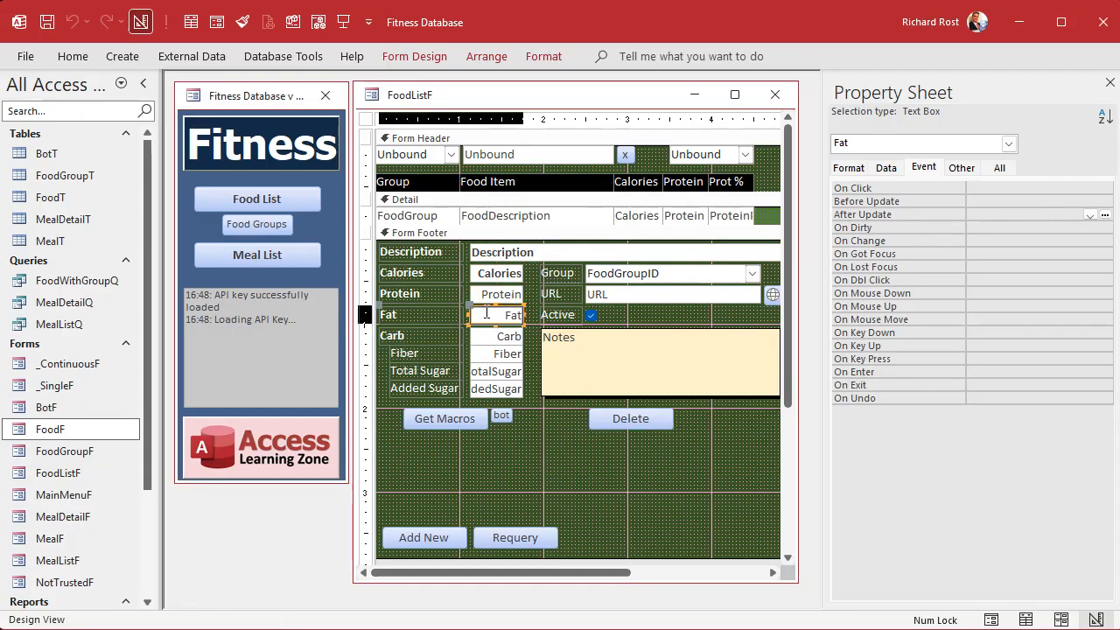
{"action": "left_click", "coordinate": [495, 337]}
{"action": "left_click", "coordinate": [495, 353]}
{"action": "left_click", "coordinate": [495, 371]}
{"action": "left_click", "coordinate": [495, 388]}
{"action": "left_click", "coordinate": [615, 275]}
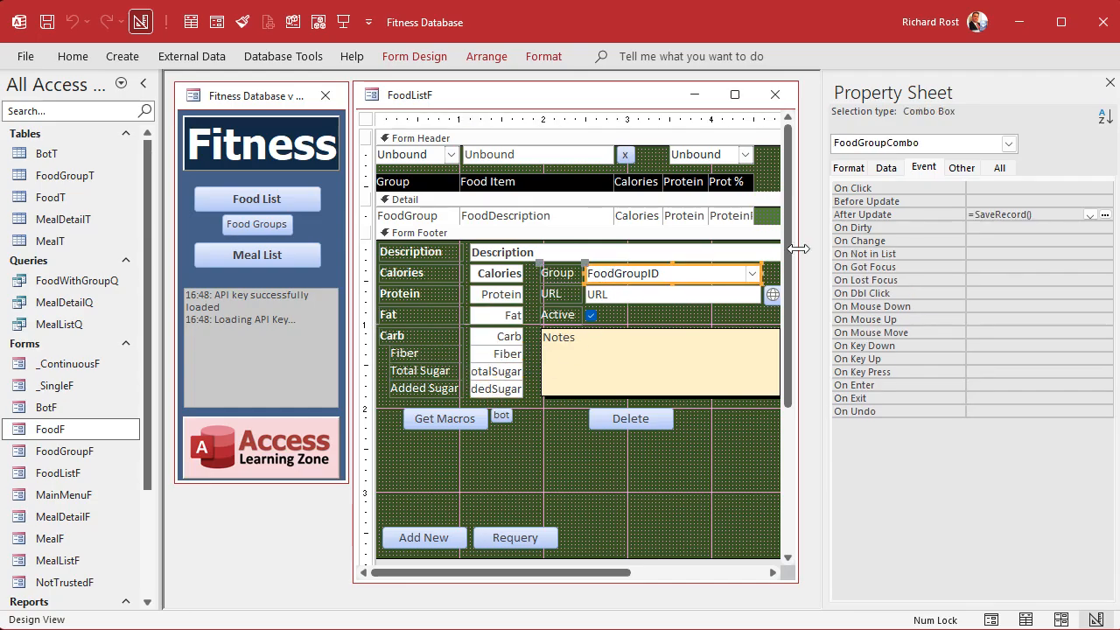
{"action": "left_click", "coordinate": [878, 212]}
{"action": "key", "text": "Delete"}
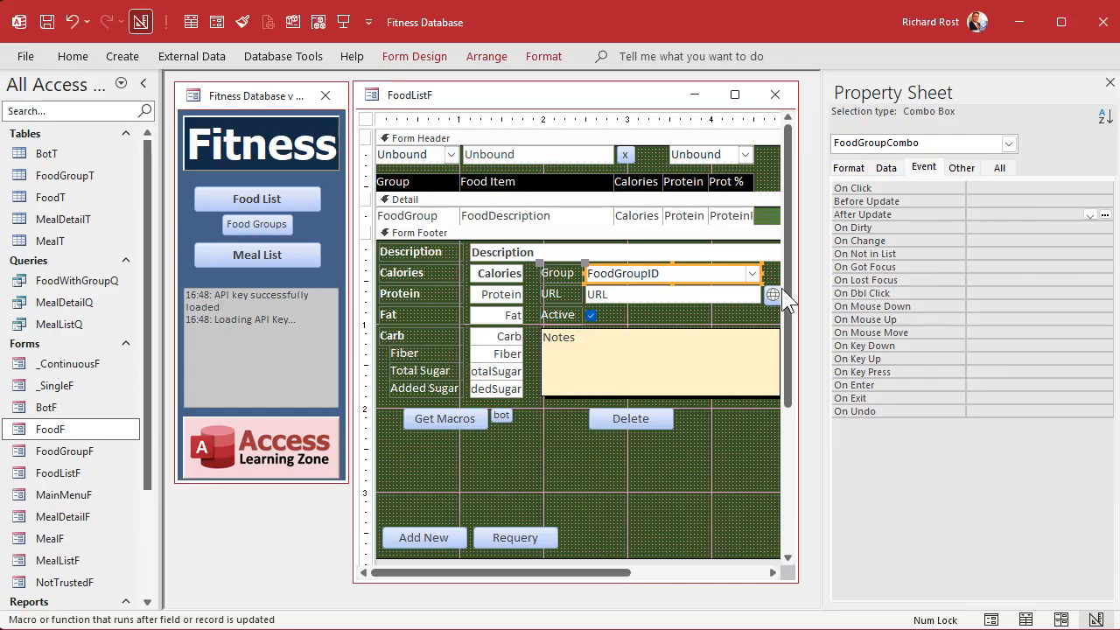
{"action": "left_click", "coordinate": [595, 294]}
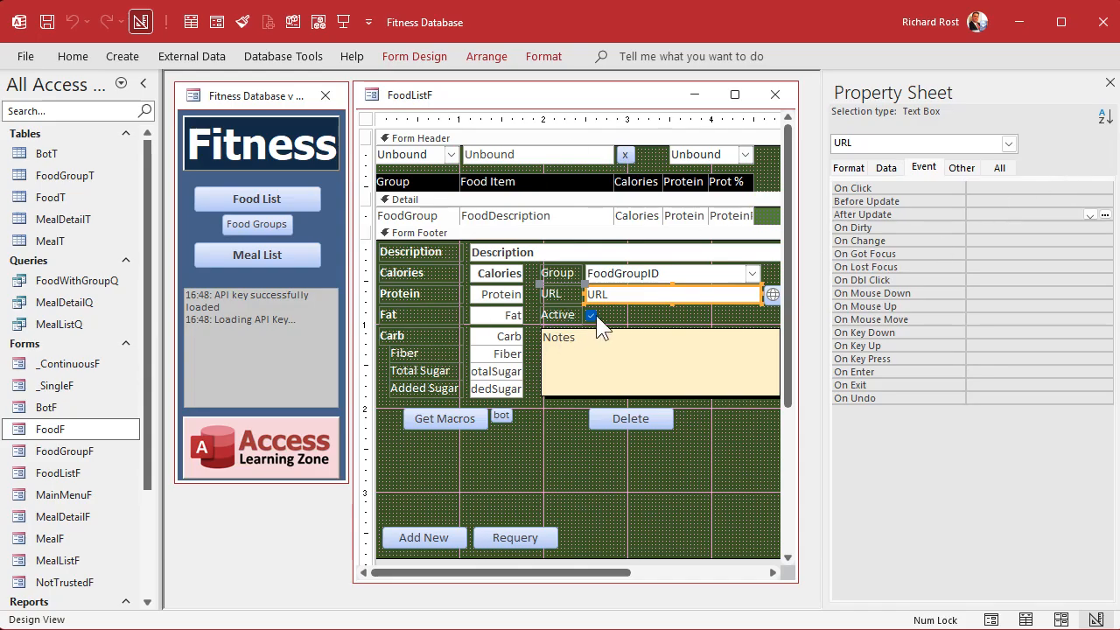
{"action": "left_click", "coordinate": [535, 462]}
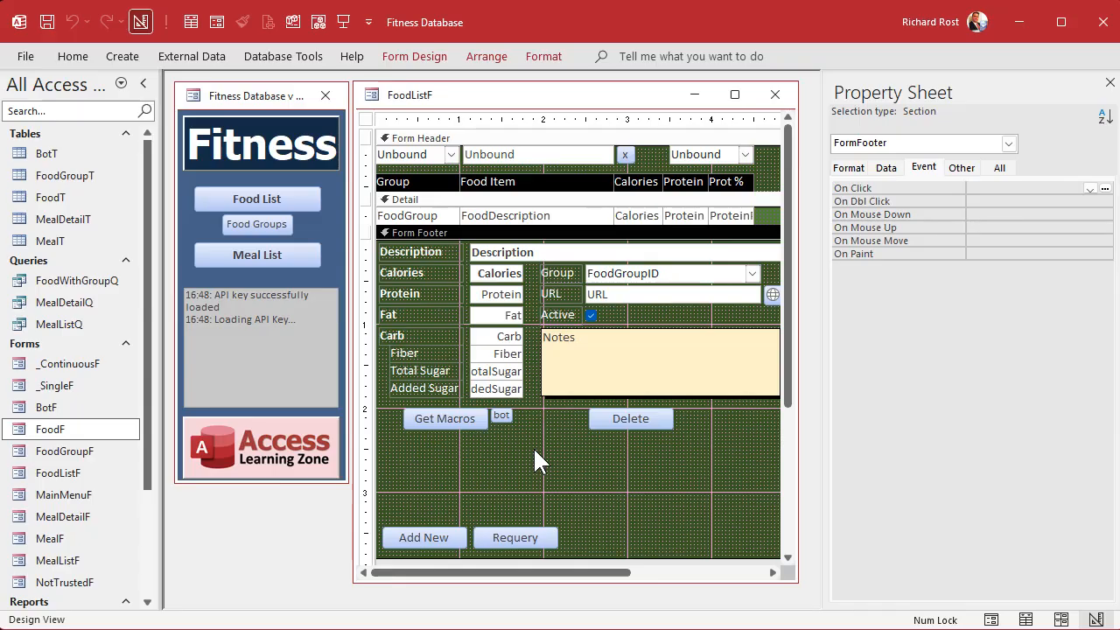
{"action": "left_click", "coordinate": [498, 297]}
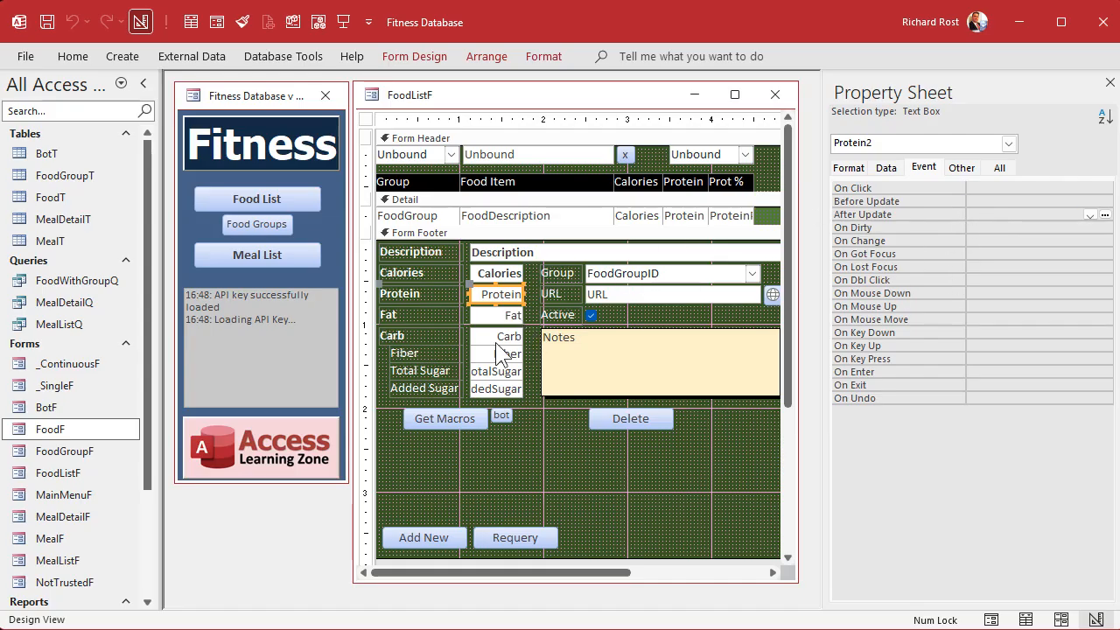
Step: Close FoodListF, reopen the Food List and start a new record to check the focus highlighting in the footer fields
{"action": "left_click", "coordinate": [774, 95]}
{"action": "left_click", "coordinate": [265, 198]}
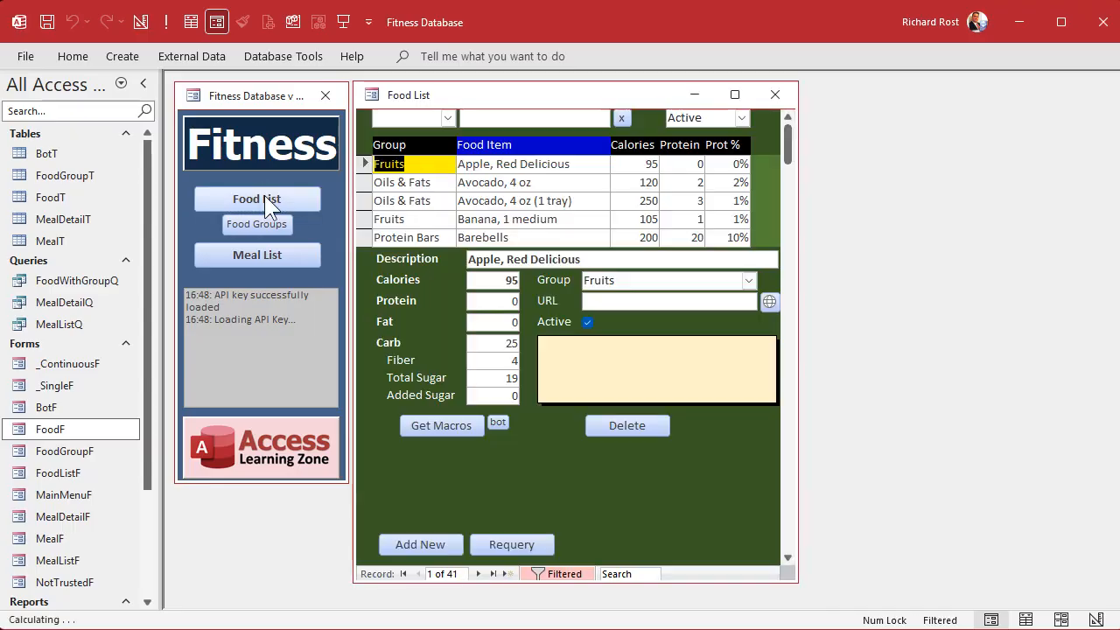
{"action": "left_click", "coordinate": [423, 542]}
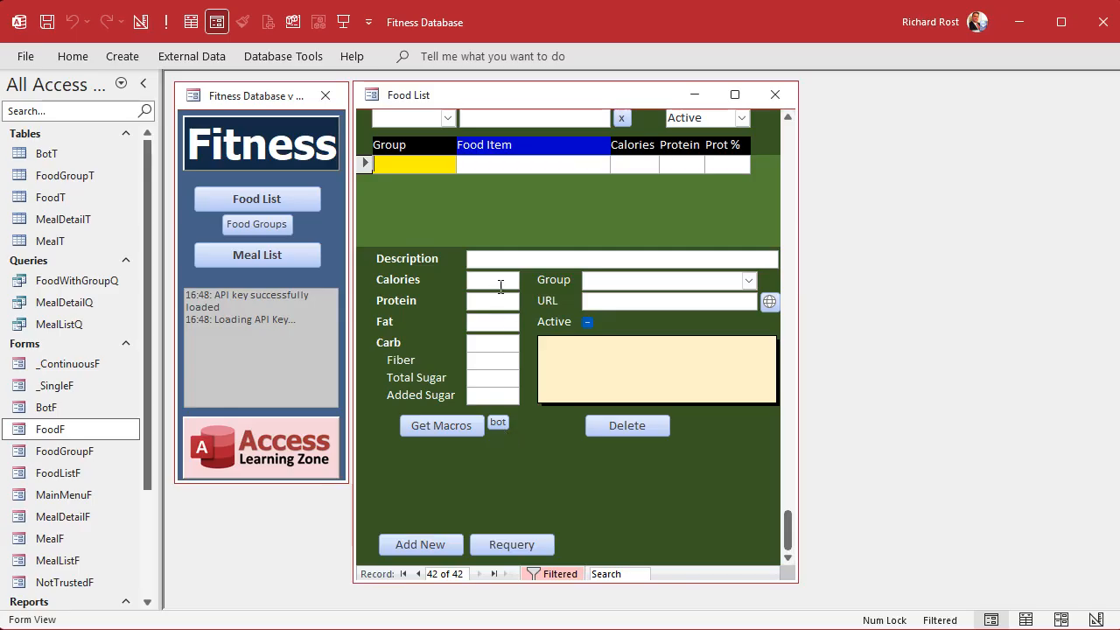
{"action": "left_click", "coordinate": [500, 260]}
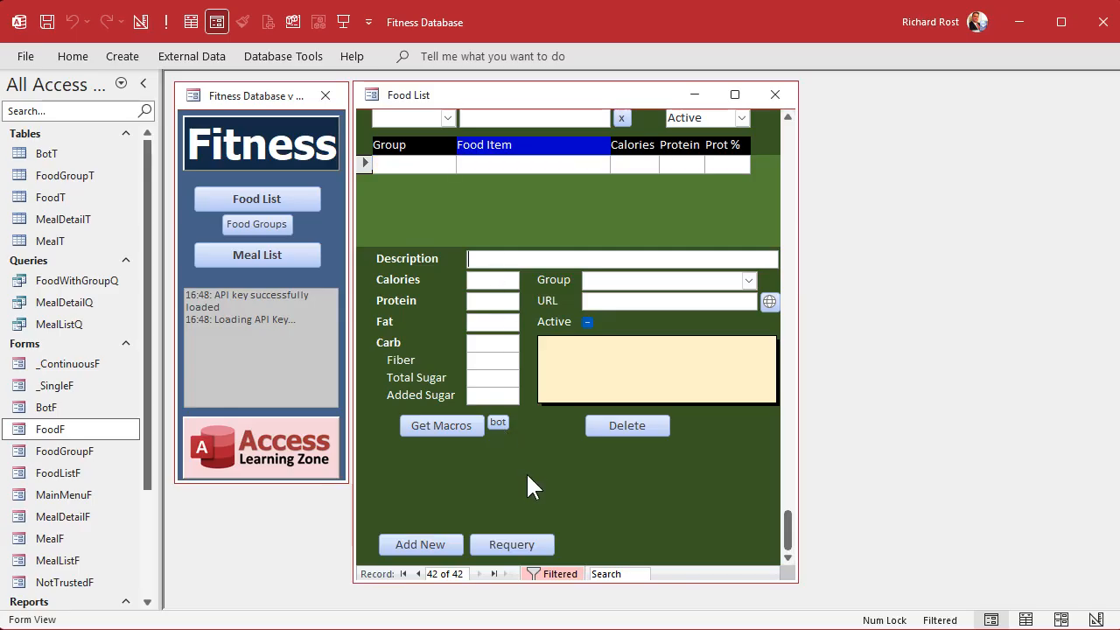
{"action": "left_click", "coordinate": [495, 276]}
{"action": "left_click", "coordinate": [495, 321]}
Step: Return FoodListF to Design View and inspect the conditional formatting rule on the detail section's FoodDescription box
{"action": "right_click", "coordinate": [592, 95]}
{"action": "left_click", "coordinate": [656, 232]}
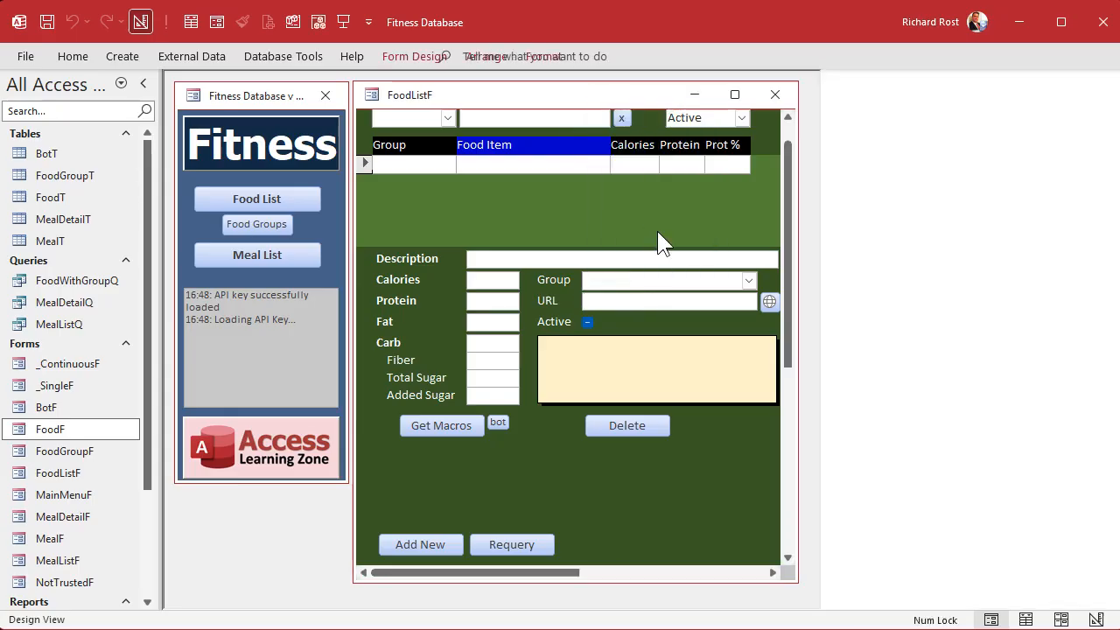
{"action": "left_click", "coordinate": [525, 214]}
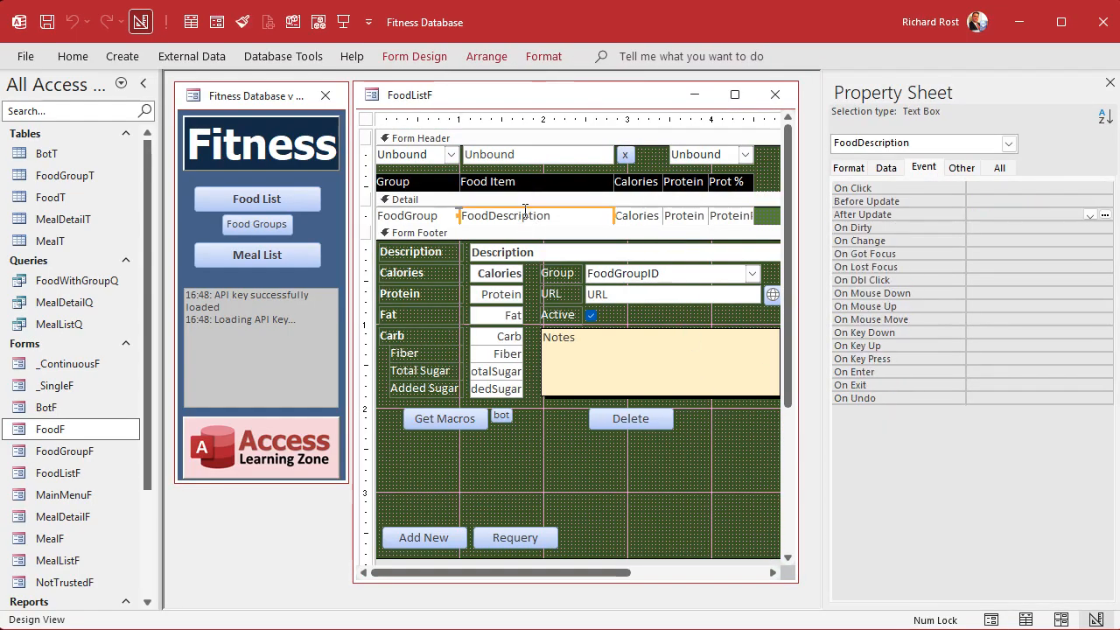
{"action": "left_click", "coordinate": [529, 253]}
{"action": "left_click", "coordinate": [508, 217]}
{"action": "left_click", "coordinate": [546, 55]}
{"action": "left_click", "coordinate": [736, 120]}
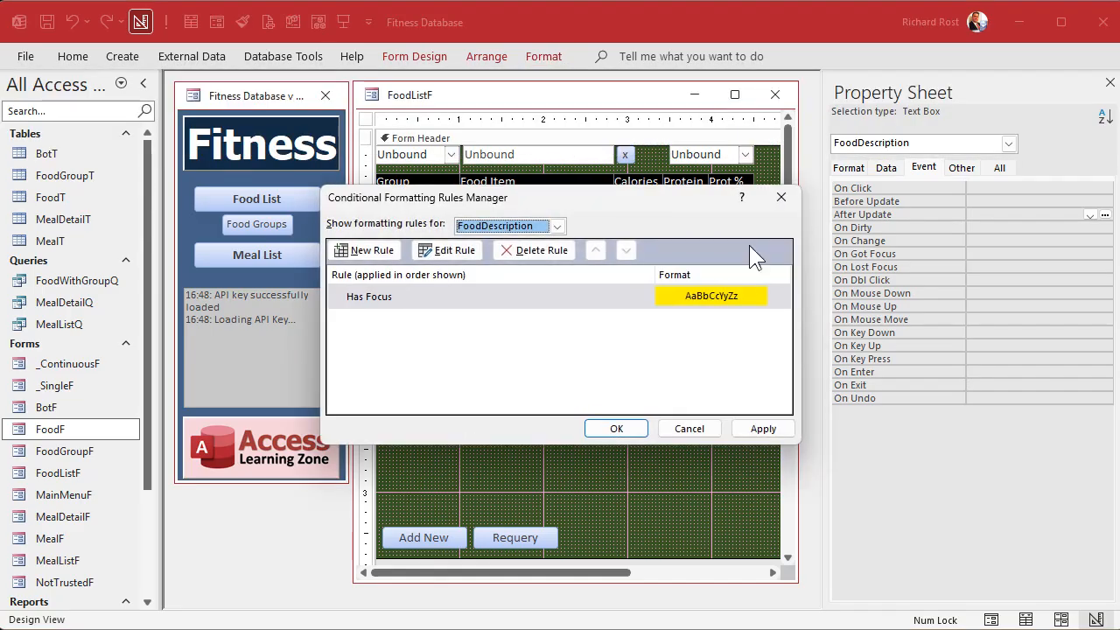
{"action": "left_click", "coordinate": [710, 428]}
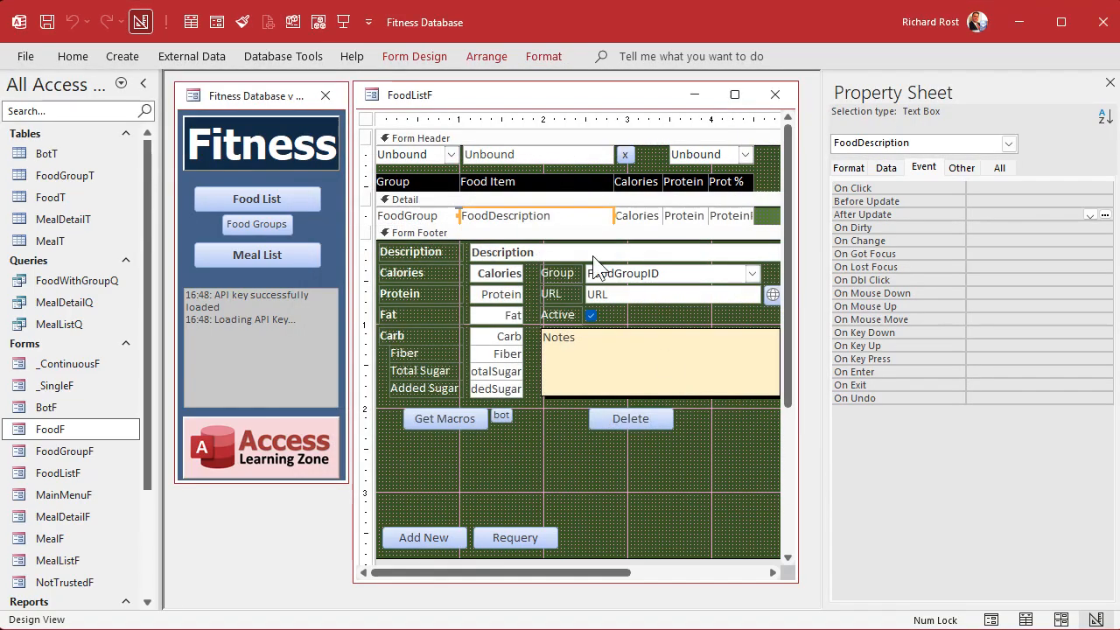
Step: Add a conditional formatting rule that fills the footer's text boxes and FoodGroupID combo box yellow when the field has focus
{"action": "left_click", "coordinate": [508, 254]}
{"action": "left_click", "coordinate": [505, 275], "text": "shift"}
{"action": "left_click", "coordinate": [504, 295], "text": "shift"}
{"action": "left_click", "coordinate": [501, 316], "text": "shift"}
{"action": "left_click", "coordinate": [507, 336], "text": "shift"}
{"action": "left_click", "coordinate": [507, 353], "text": "shift"}
{"action": "left_click", "coordinate": [505, 371], "text": "shift"}
{"action": "left_click", "coordinate": [504, 389], "text": "shift"}
{"action": "left_click", "coordinate": [655, 274], "text": "shift"}
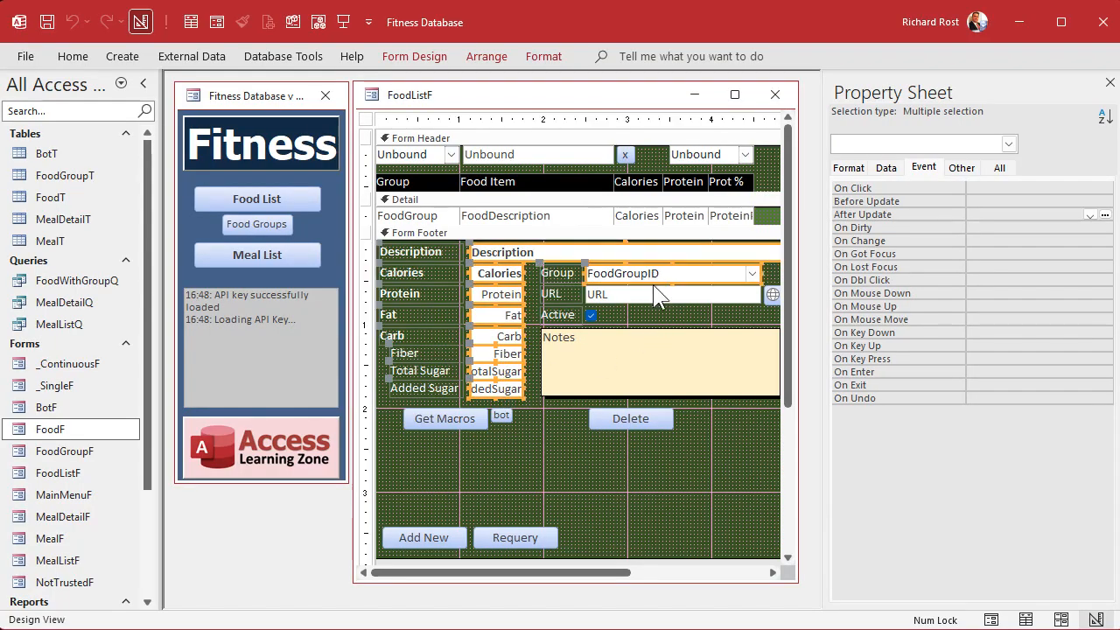
{"action": "left_click", "coordinate": [652, 296], "text": "shift"}
{"action": "left_click", "coordinate": [601, 369], "text": "shift"}
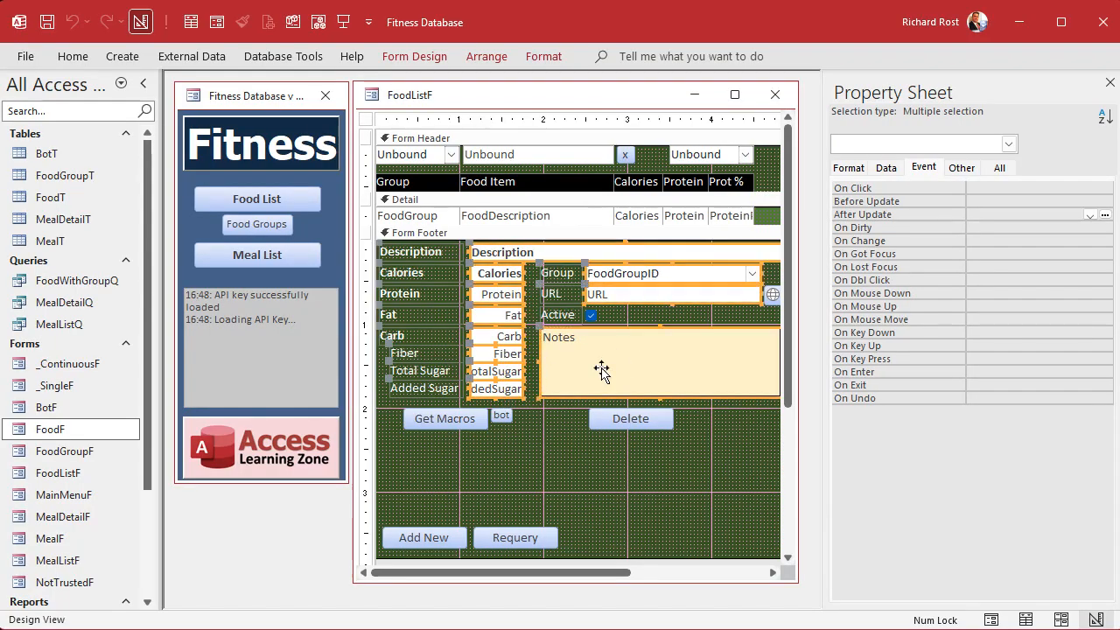
{"action": "left_click", "coordinate": [554, 55]}
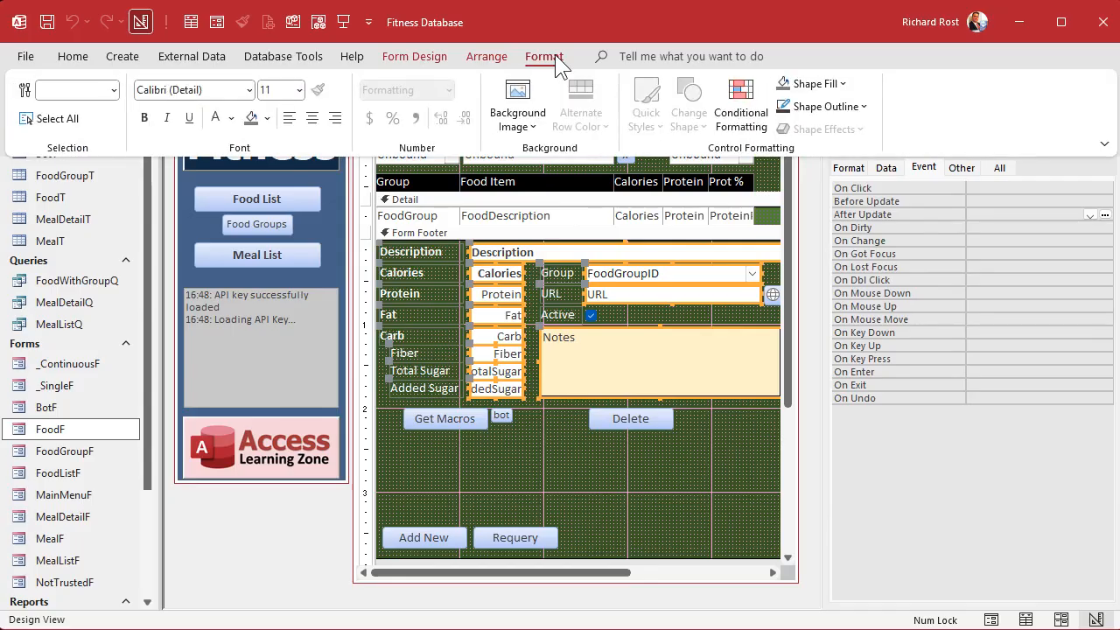
{"action": "left_click", "coordinate": [745, 111]}
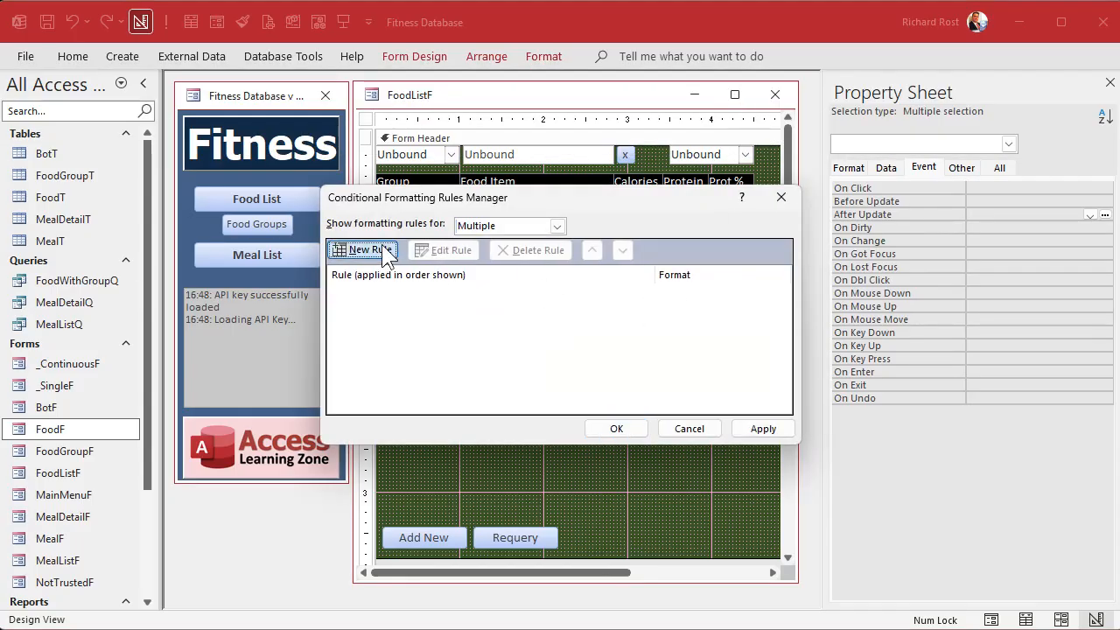
{"action": "left_click", "coordinate": [383, 251]}
{"action": "left_click", "coordinate": [391, 315]}
{"action": "left_click", "coordinate": [366, 355]}
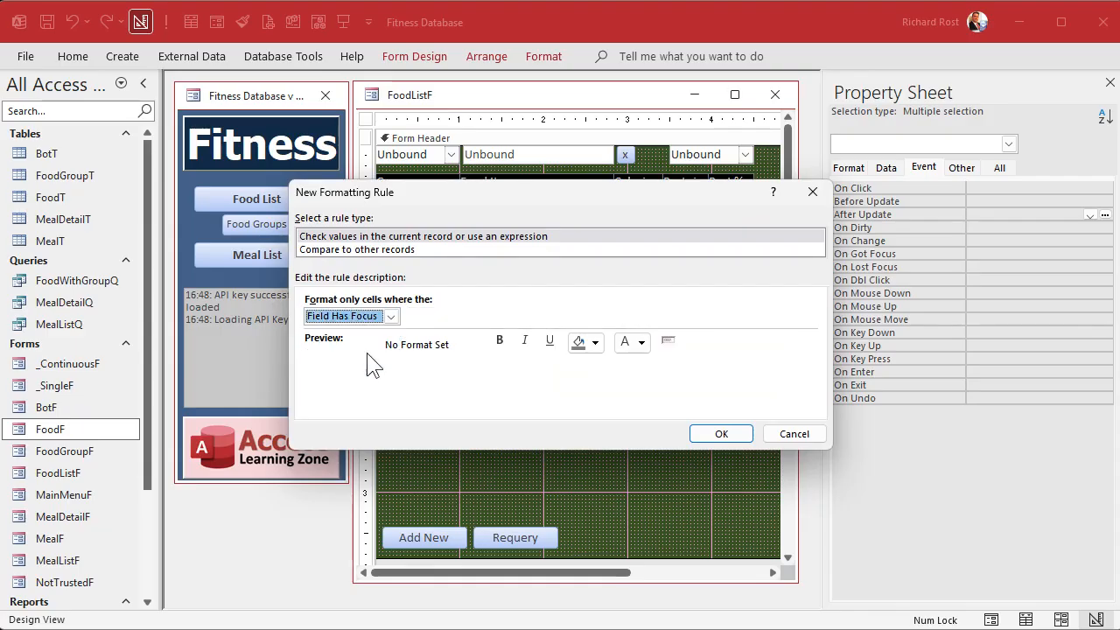
{"action": "left_click", "coordinate": [595, 342]}
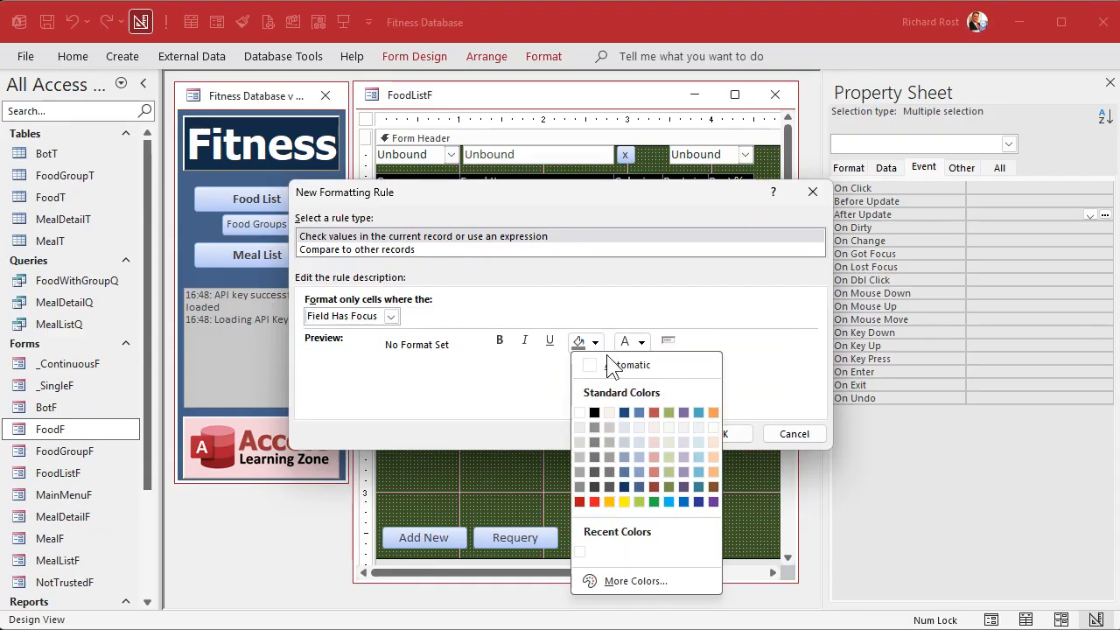
{"action": "left_click", "coordinate": [623, 501]}
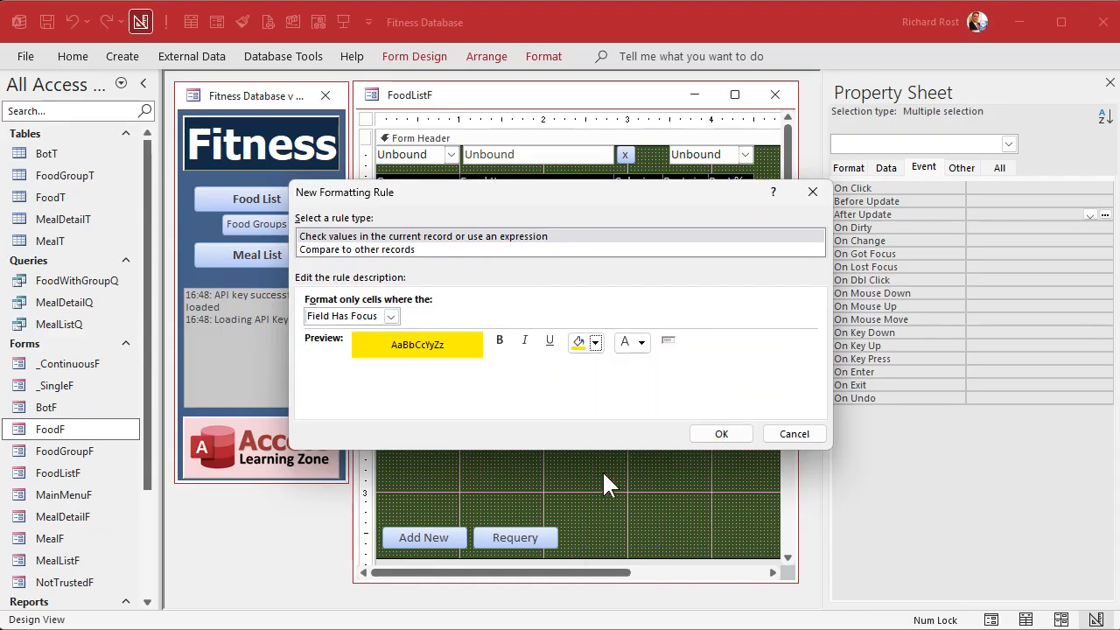
{"action": "left_click", "coordinate": [718, 433]}
{"action": "left_click", "coordinate": [735, 436]}
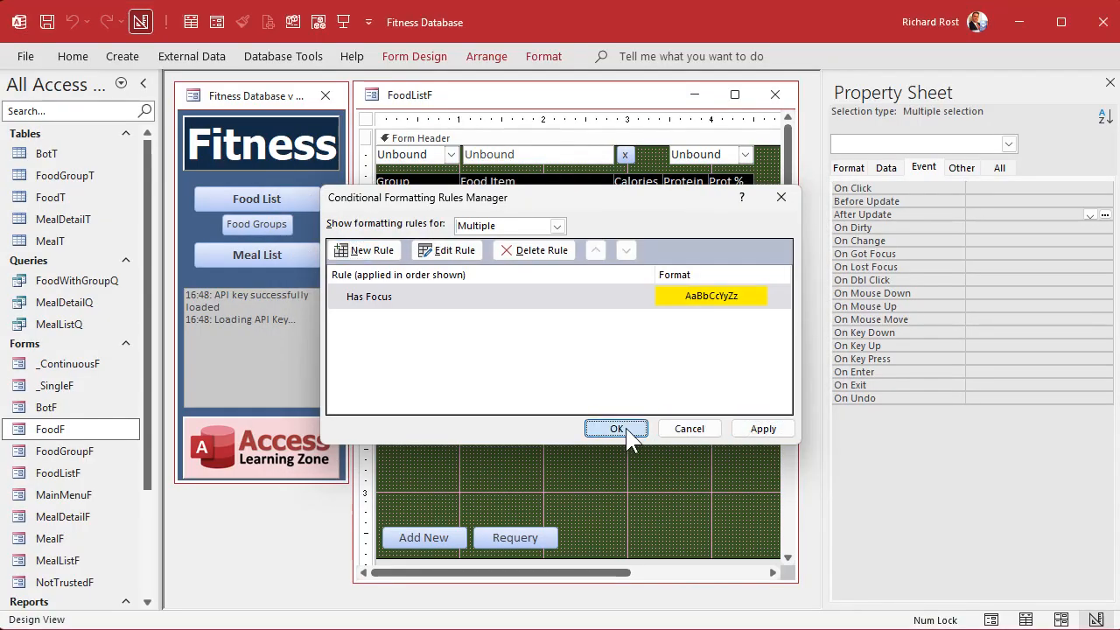
{"action": "left_click", "coordinate": [623, 428]}
{"action": "left_click", "coordinate": [571, 462]}
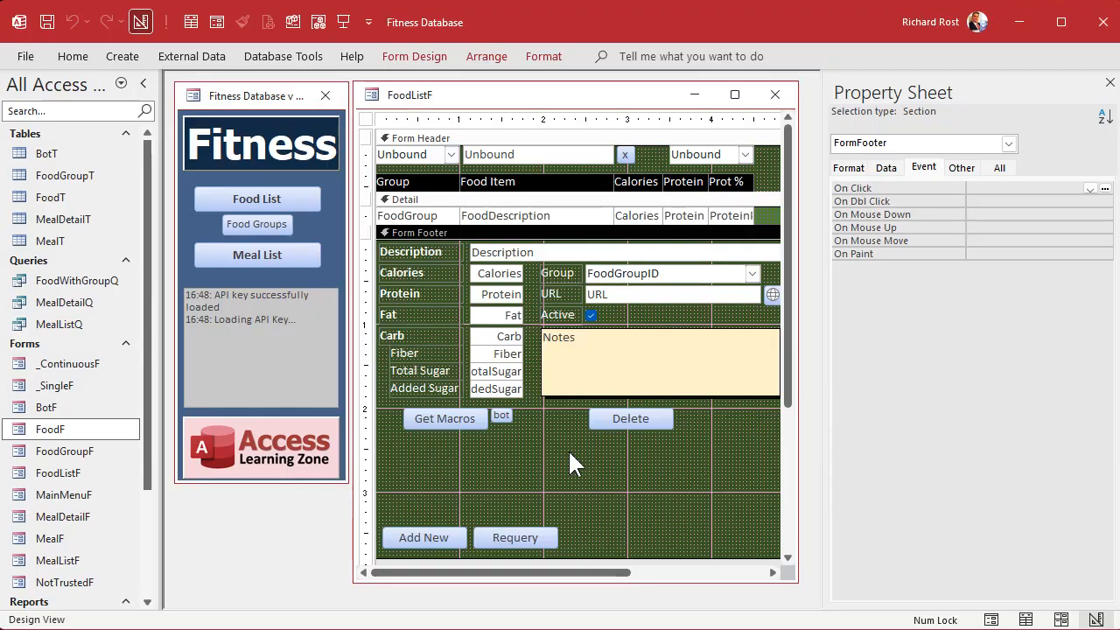
Step: Close FoodListF, reopen the Food List and start a new record to test the Description field's focus formatting
{"action": "left_click", "coordinate": [774, 95]}
{"action": "left_click", "coordinate": [262, 189]}
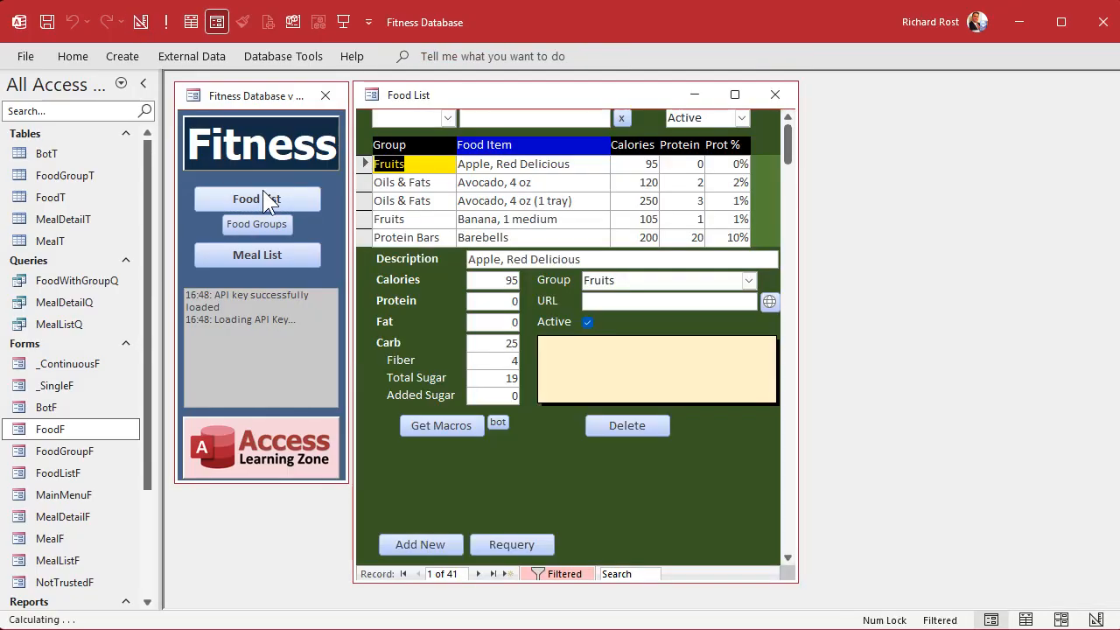
{"action": "left_click", "coordinate": [413, 540]}
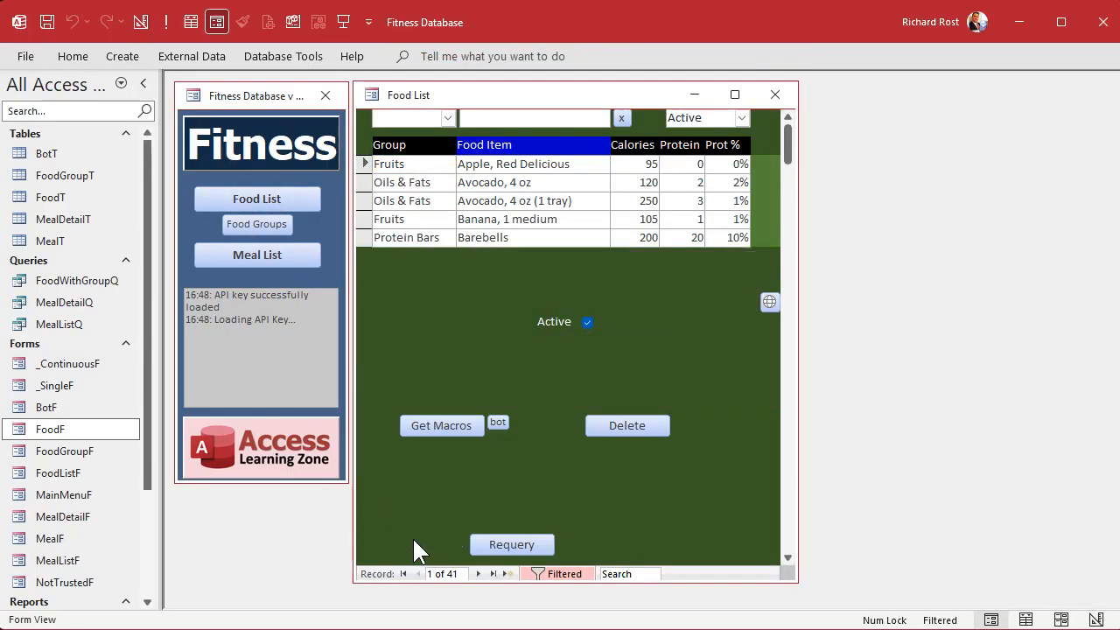
{"action": "left_click", "coordinate": [562, 260]}
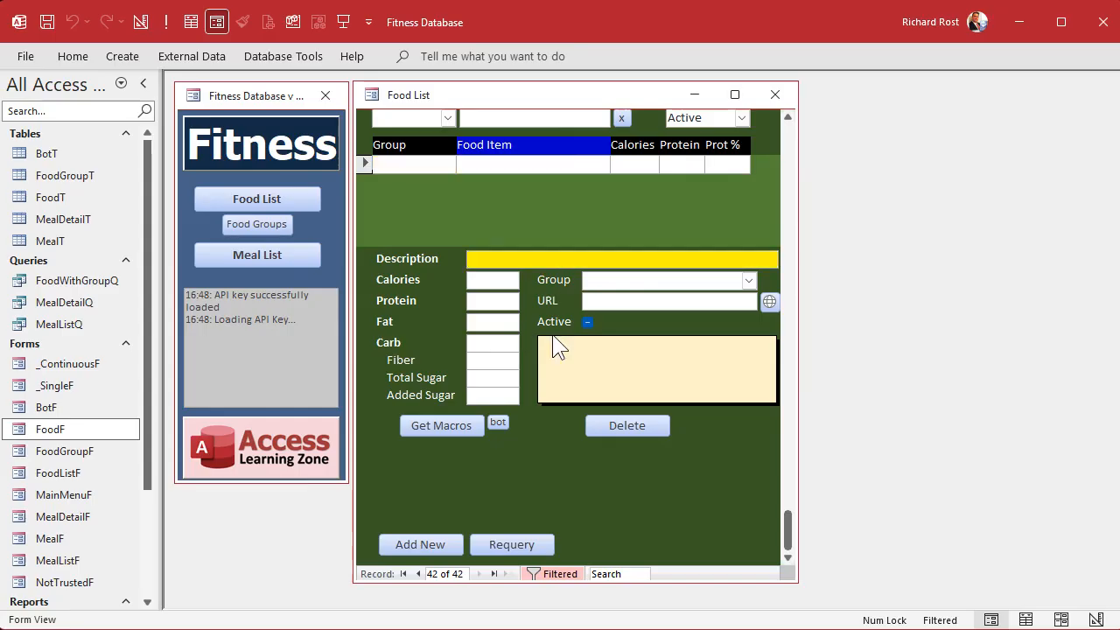
Step: In FoodListF's AddNewBtn_Click code, add the line Description.SetFocus below DoCmd.GoToRecord , , acNewRec
{"action": "right_click", "coordinate": [569, 98]}
{"action": "left_click", "coordinate": [621, 227]}
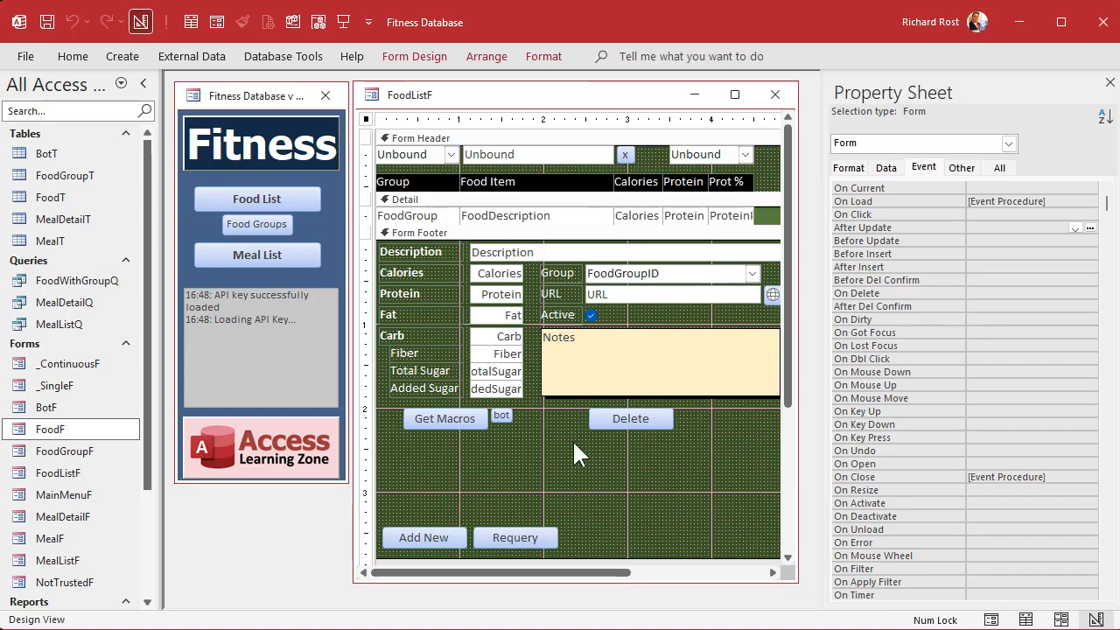
{"action": "right_click", "coordinate": [437, 540]}
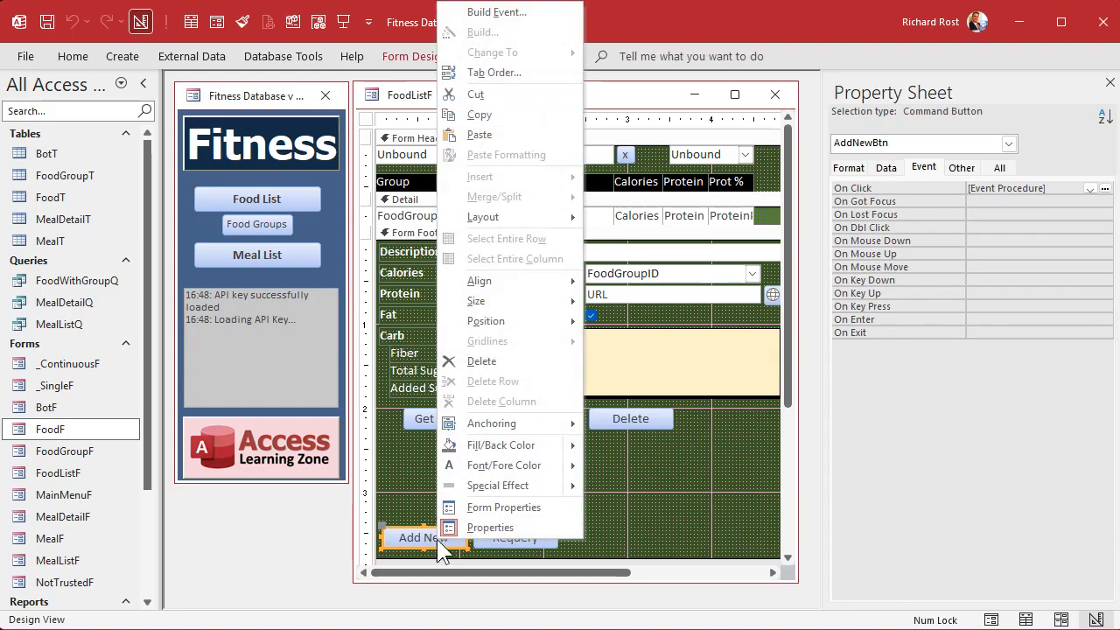
{"action": "left_click", "coordinate": [501, 16]}
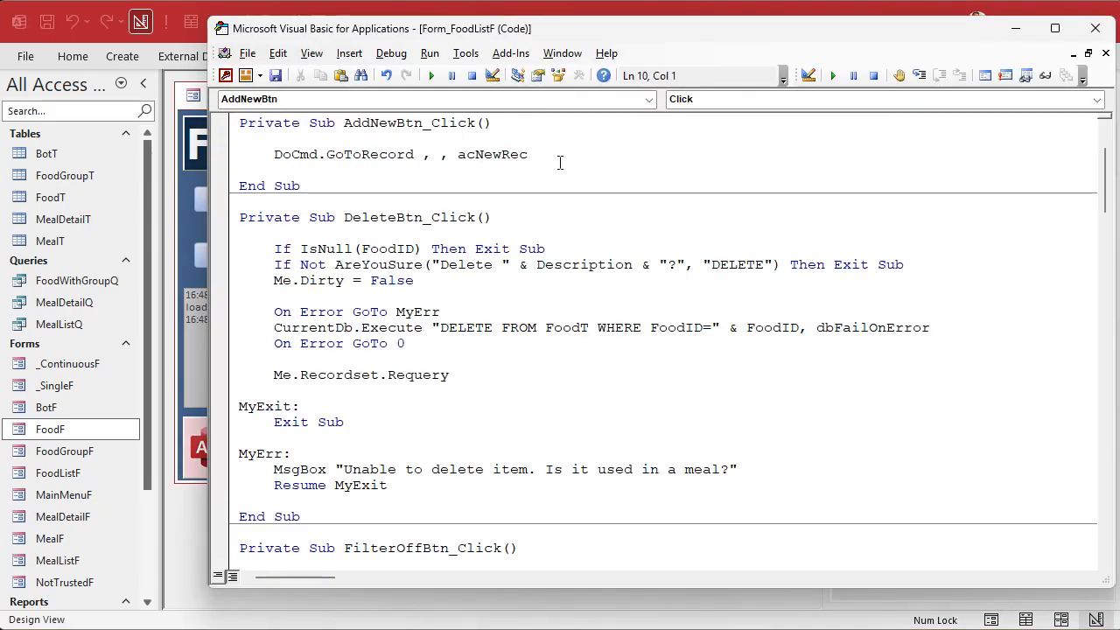
{"action": "key", "text": "Return"}
{"action": "type", "text": "descr"}
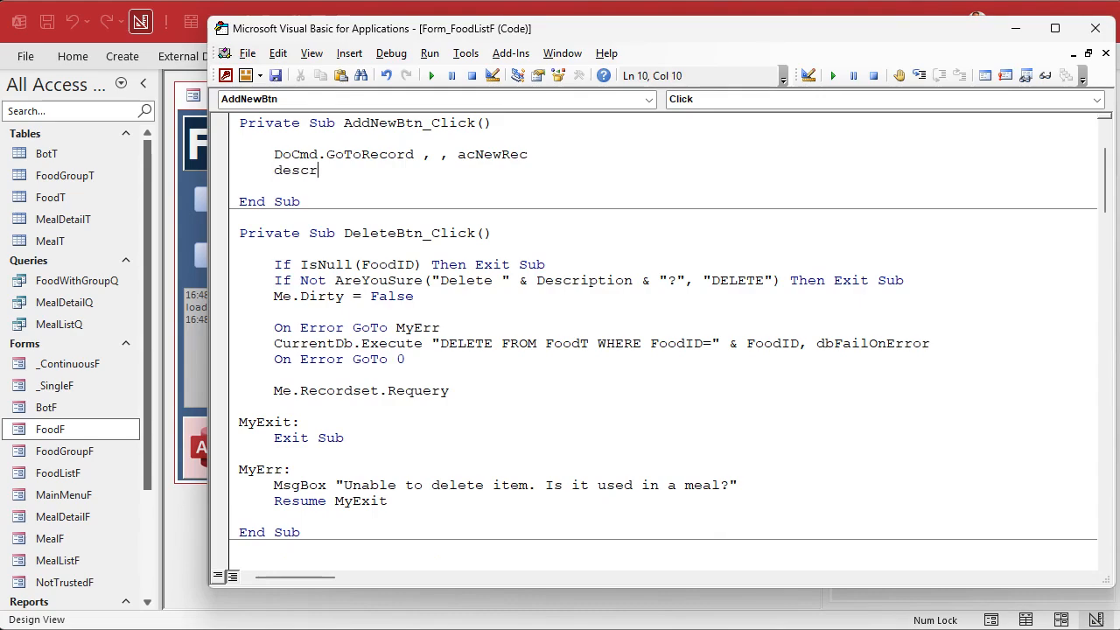
{"action": "type", "text": "ii"}
{"action": "key", "text": "BackSpace"}
{"action": "type", "text": "iption.setfocus"}
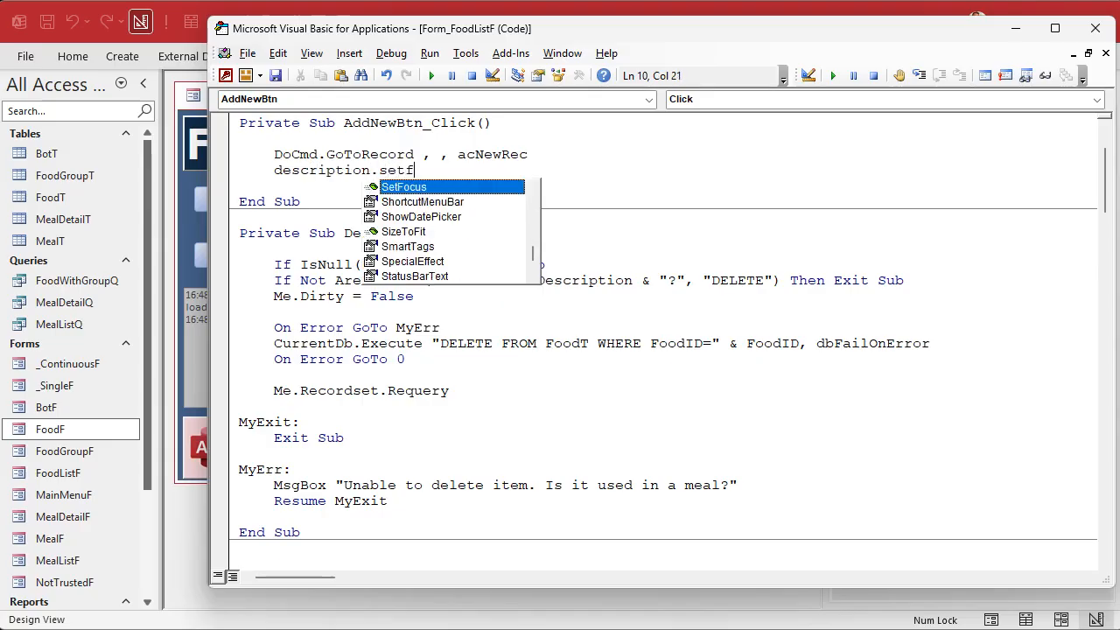
Step: Leave the finished code, close FoodListF, reopen the Food List and start a new record to test the Description focus
{"action": "key", "text": "Down"}
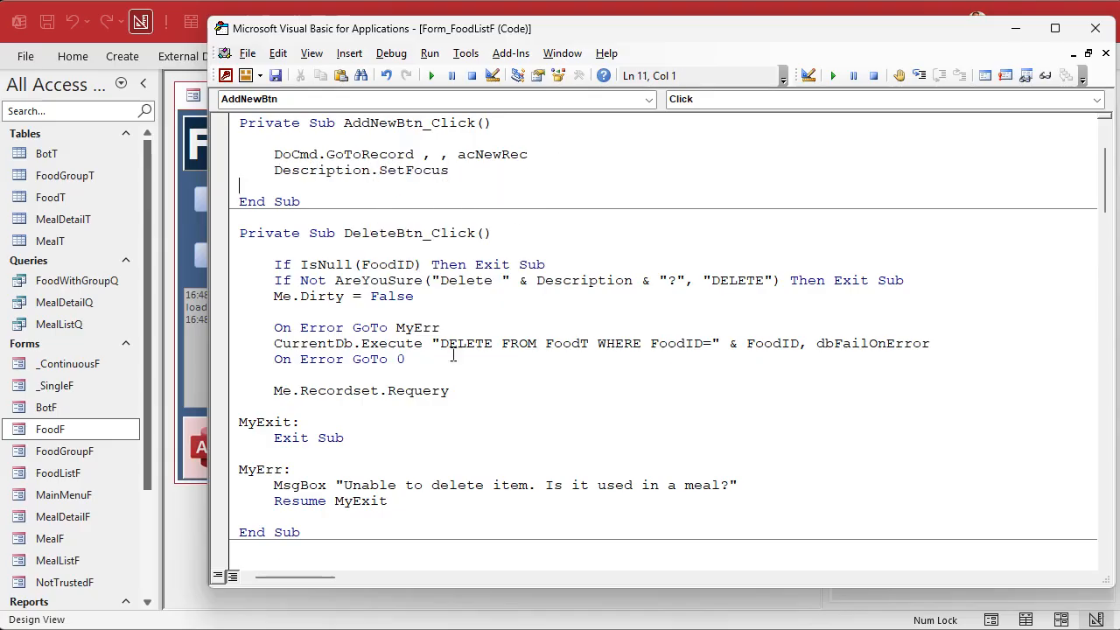
{"action": "key", "text": "alt+F11"}
{"action": "left_click", "coordinate": [500, 250]}
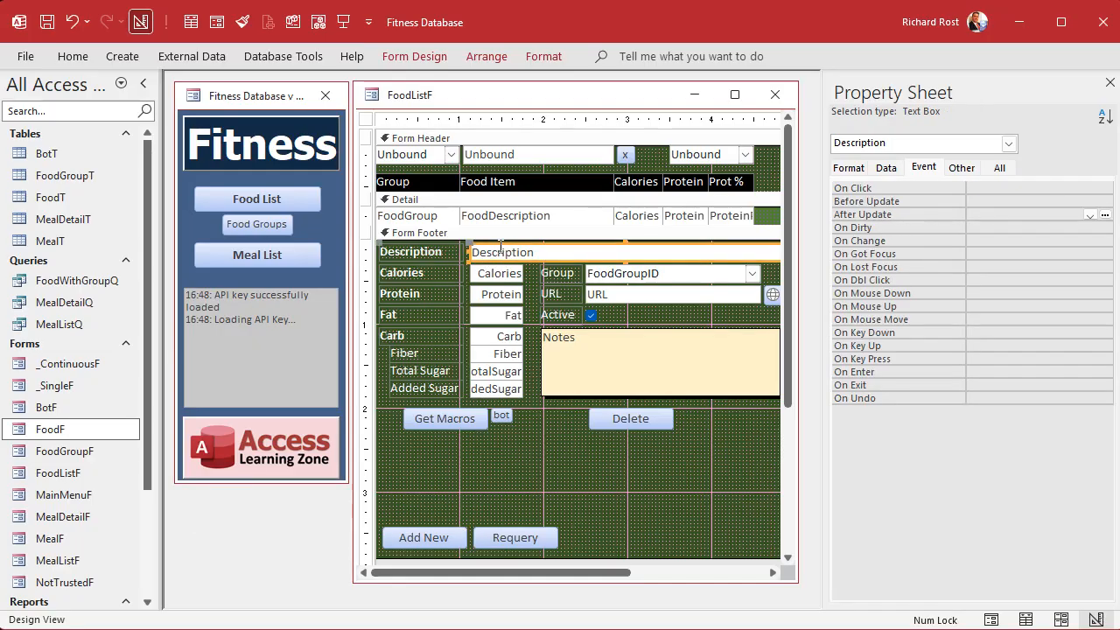
{"action": "left_click", "coordinate": [774, 94]}
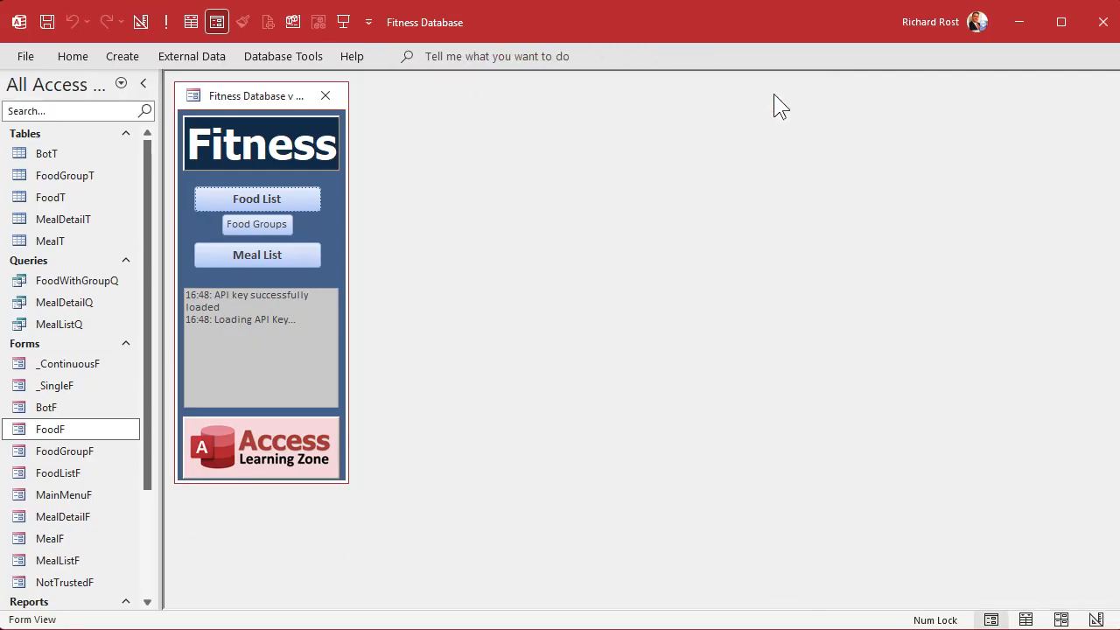
{"action": "left_click", "coordinate": [279, 203]}
{"action": "left_click", "coordinate": [426, 549]}
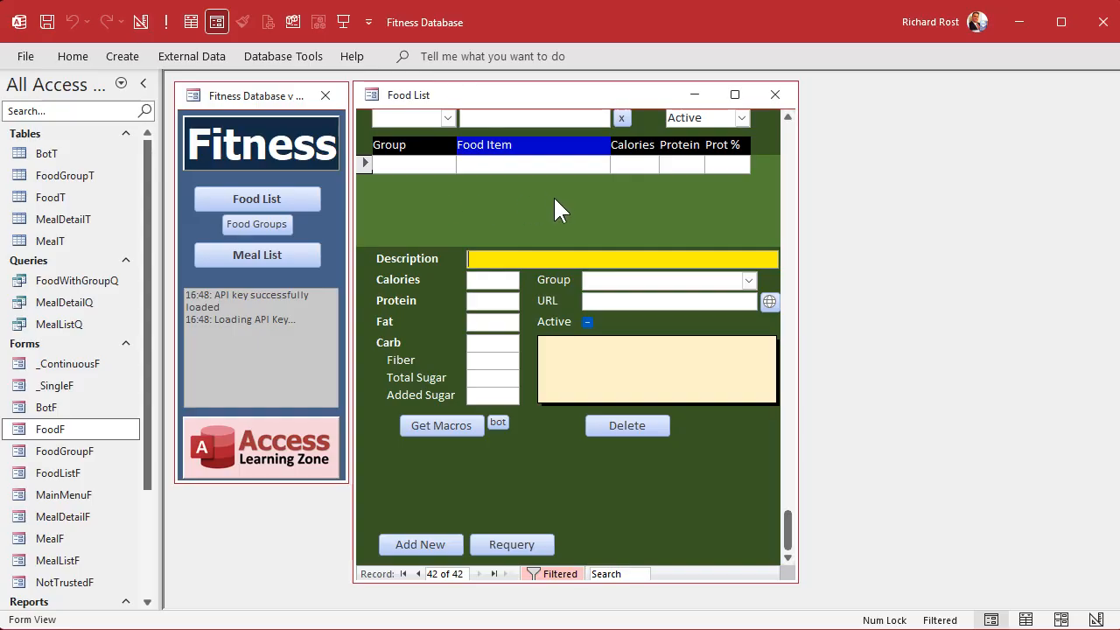
Step: Enter teteteteteetet as the new record's description and try to leave the record without choosing a food group
{"action": "type", "text": "teteteteteetet"}
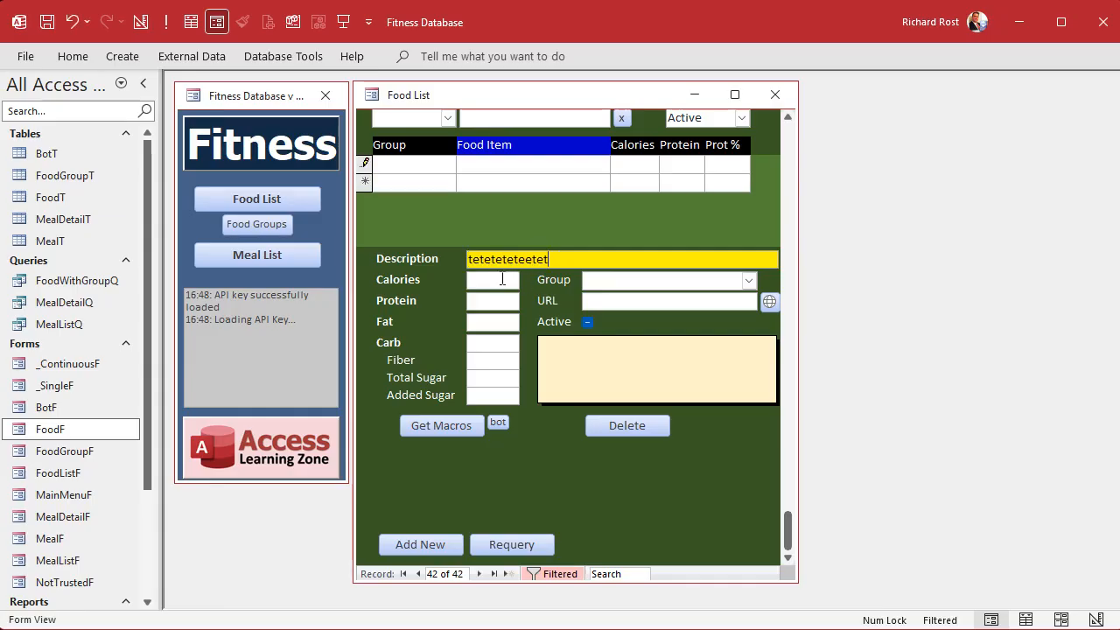
{"action": "left_click", "coordinate": [502, 279]}
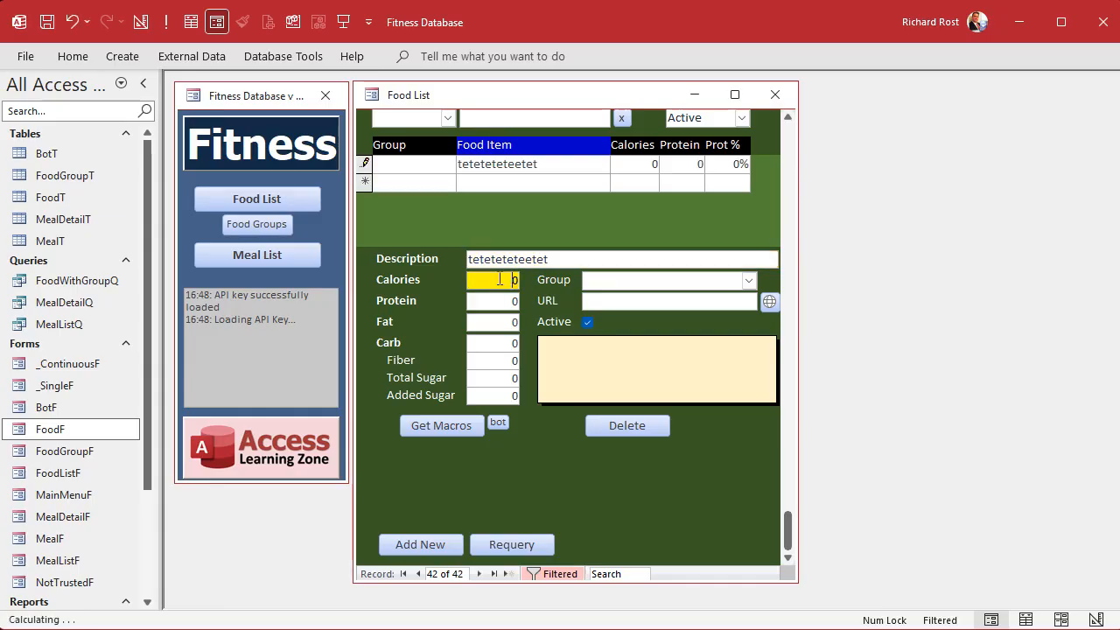
{"action": "left_click", "coordinate": [517, 184]}
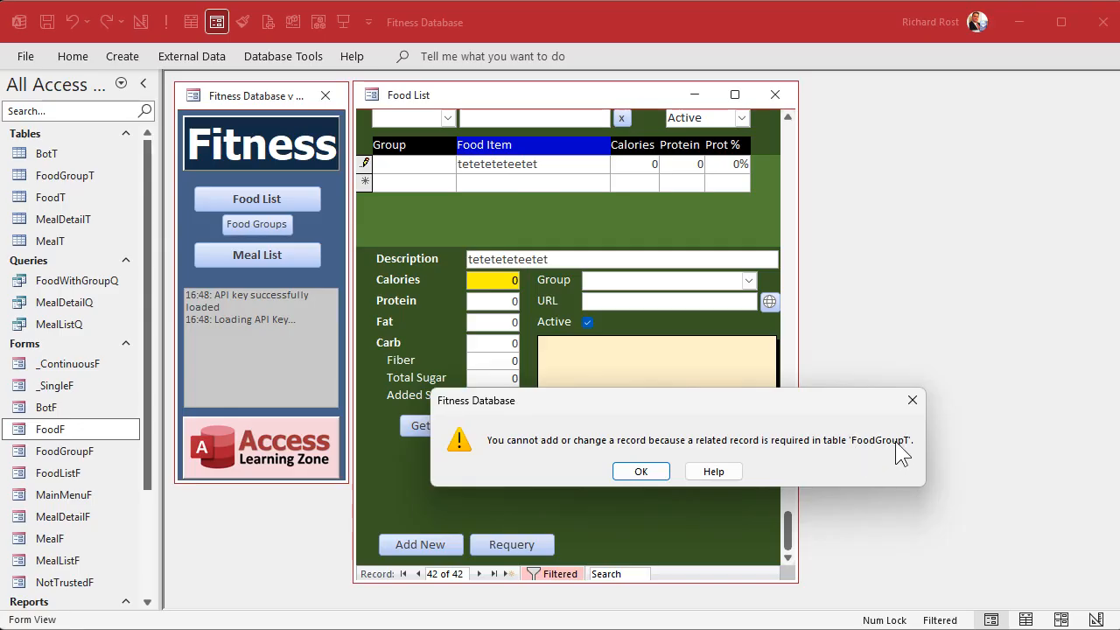
{"action": "left_click", "coordinate": [642, 472]}
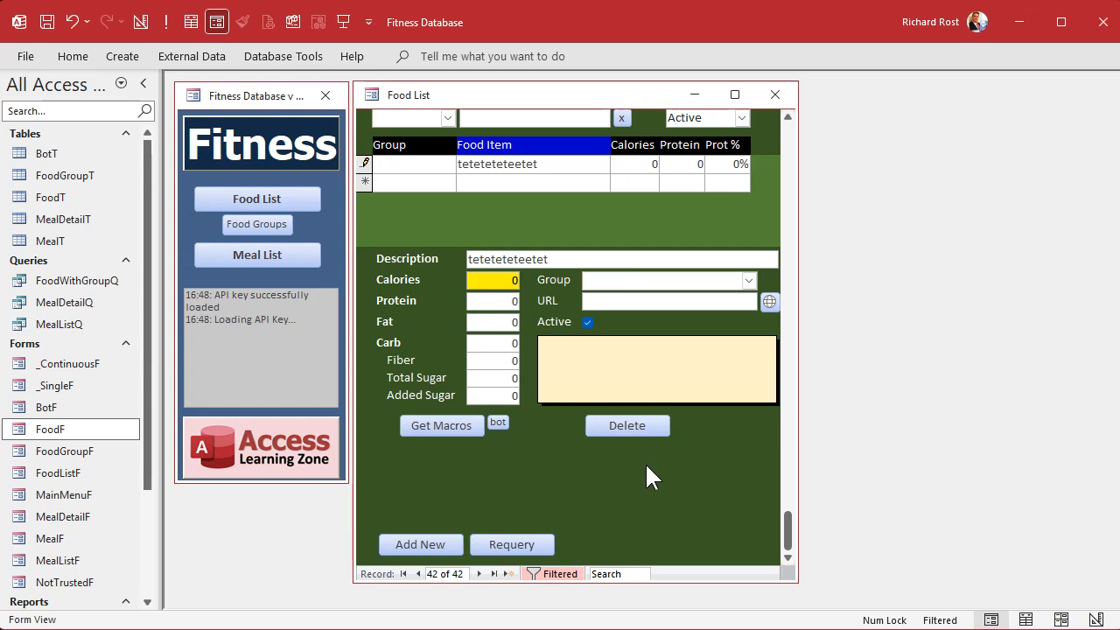
Step: Set the test record's group to Candy, save it, and delete that record from the food list
{"action": "left_click", "coordinate": [748, 280]}
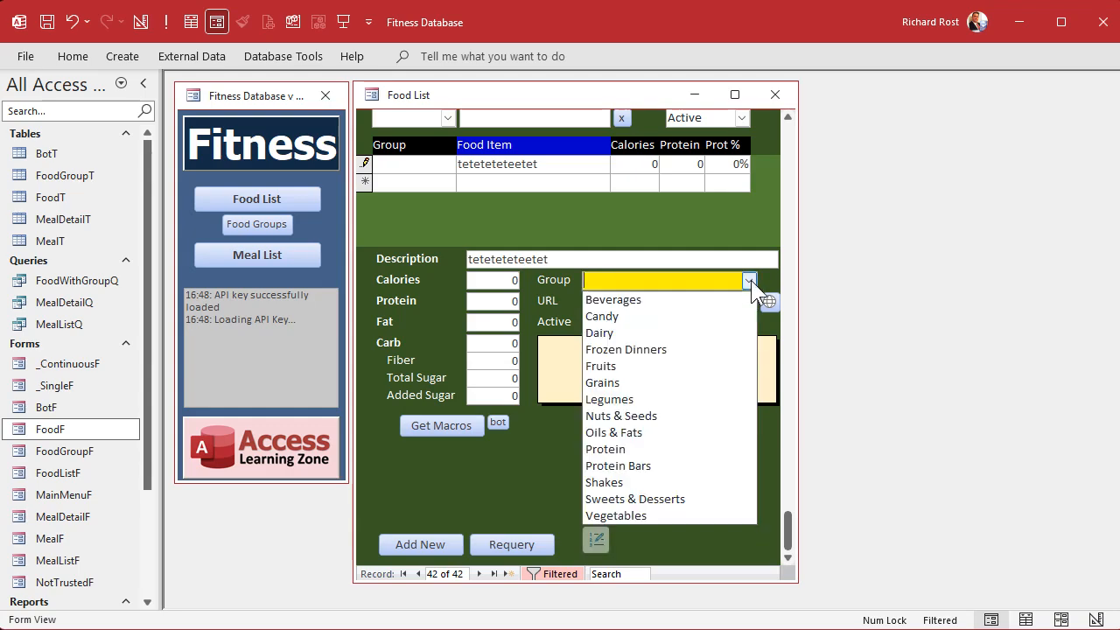
{"action": "left_click", "coordinate": [717, 320]}
{"action": "left_click", "coordinate": [507, 281]}
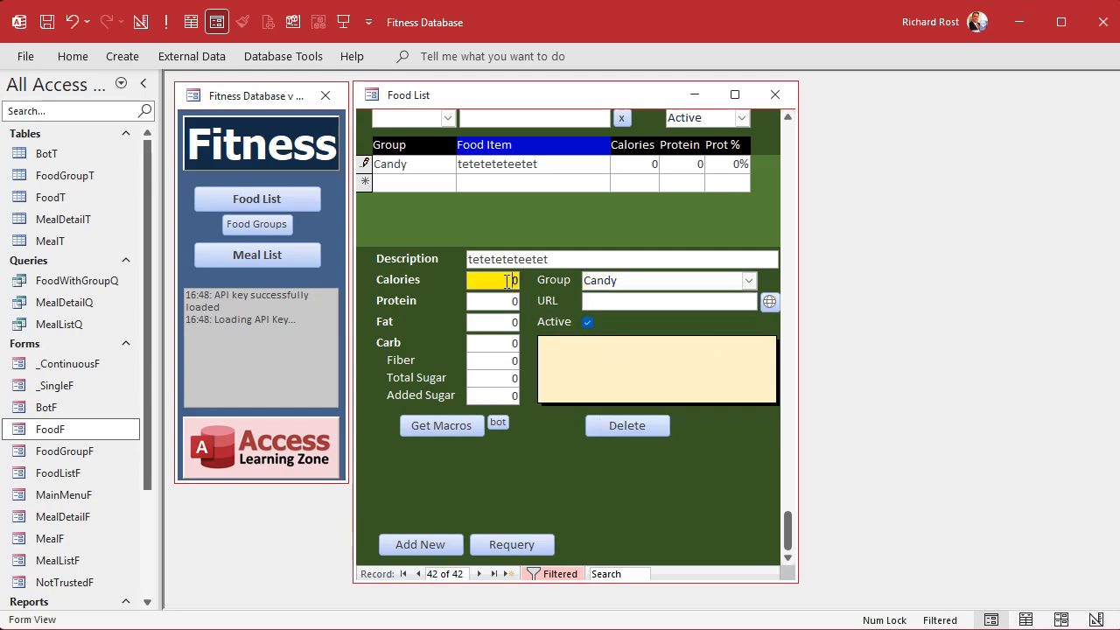
{"action": "left_click", "coordinate": [499, 183]}
{"action": "left_click", "coordinate": [504, 163]}
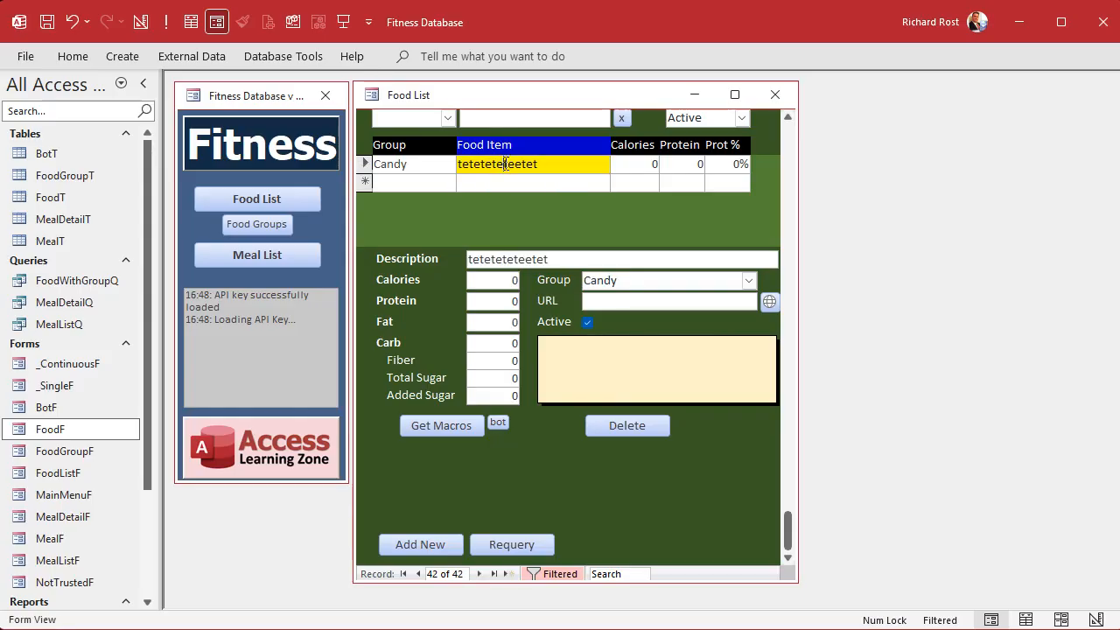
{"action": "left_click", "coordinate": [638, 425]}
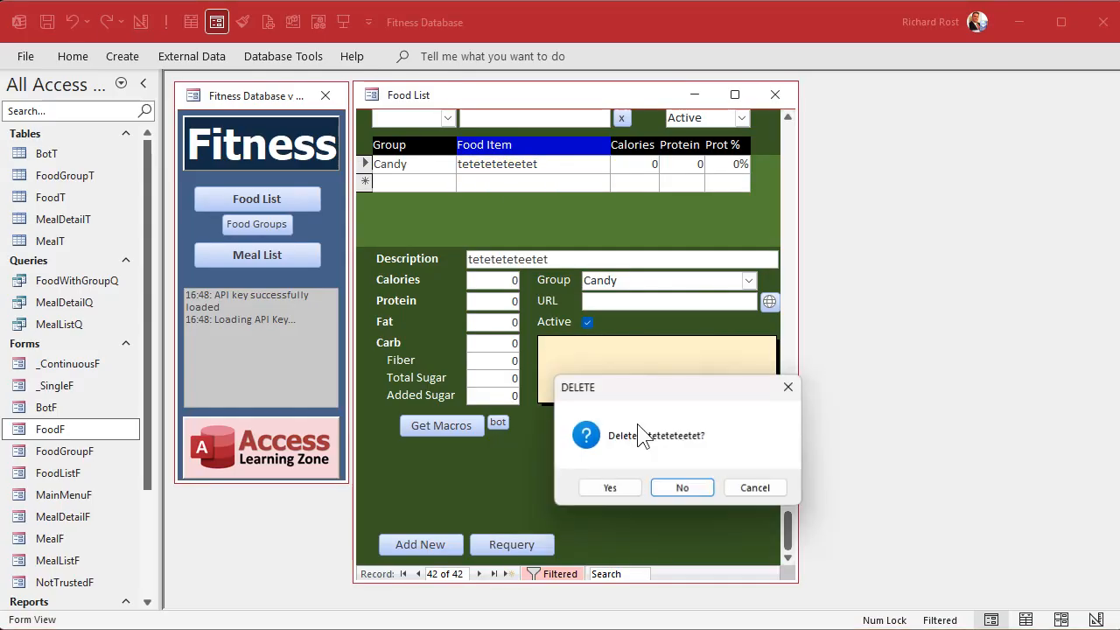
{"action": "left_click", "coordinate": [618, 487]}
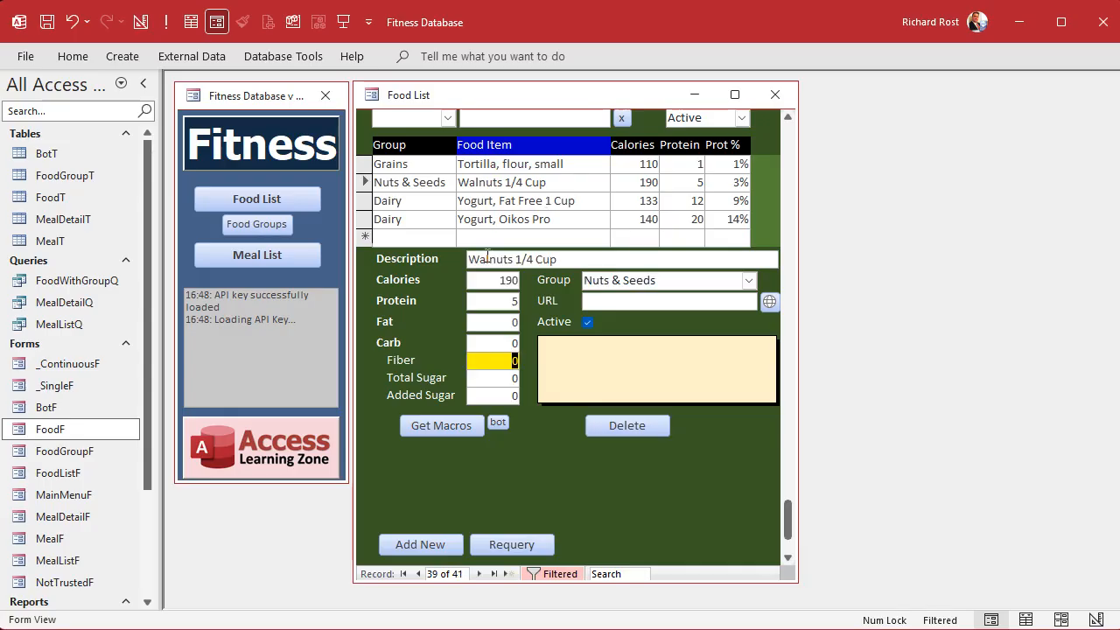
Step: Step through the fields of the food list's rows, starting from the Grains group cell, to check the tab sequence
{"action": "left_click", "coordinate": [409, 165]}
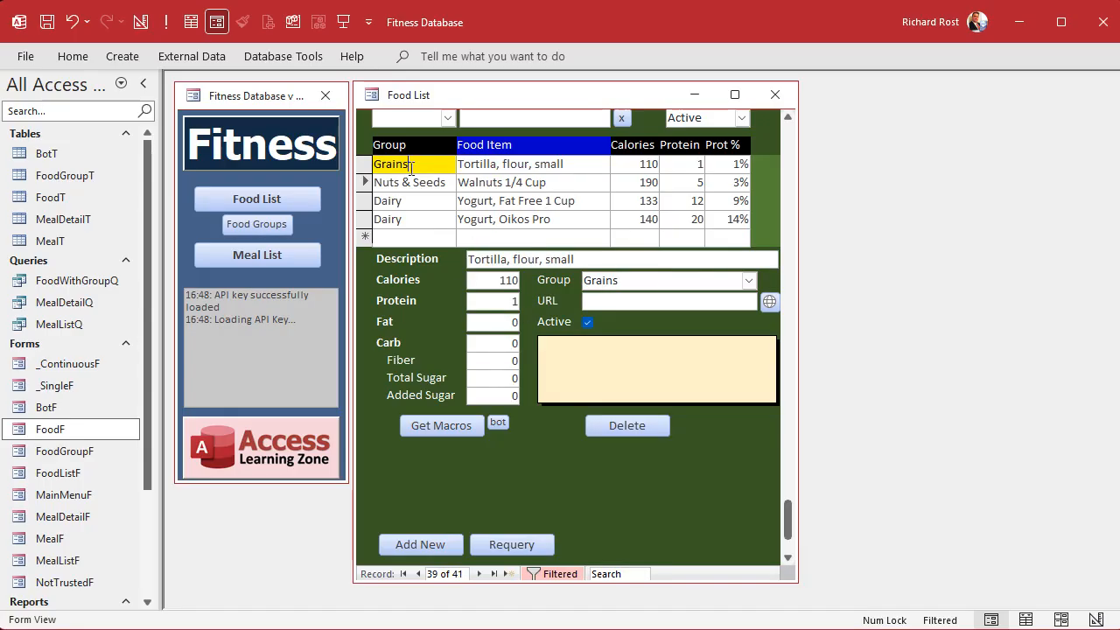
{"action": "key", "text": "Tab"}
{"action": "key", "text": "Tab"}
{"action": "key", "text": "Tab"}
{"action": "key", "text": "Tab"}
{"action": "key", "text": "Tab"}
{"action": "key", "text": "Tab"}
{"action": "key", "text": "Tab"}
{"action": "key", "text": "Tab"}
{"action": "key", "text": "Tab"}
{"action": "key", "text": "Tab"}
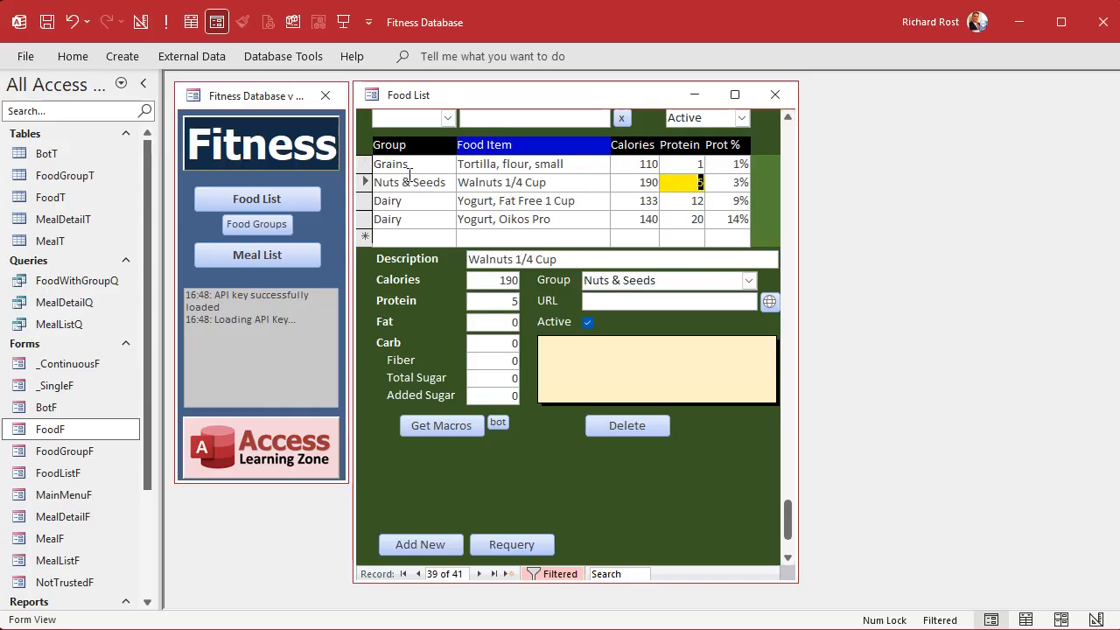
Step: Step through the footer fields of the Yogurt, Fat Free 1 Cup record, starting from Description, to check their tab sequence
{"action": "left_click", "coordinate": [509, 259]}
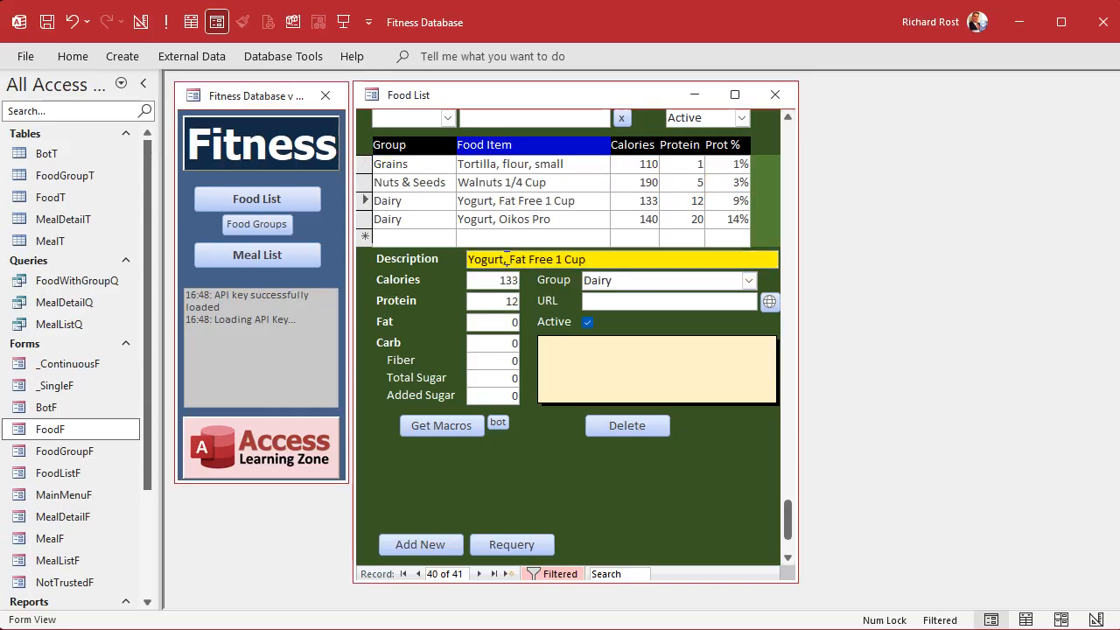
{"action": "key", "text": "Tab"}
{"action": "key", "text": "Tab"}
{"action": "key", "text": "Tab"}
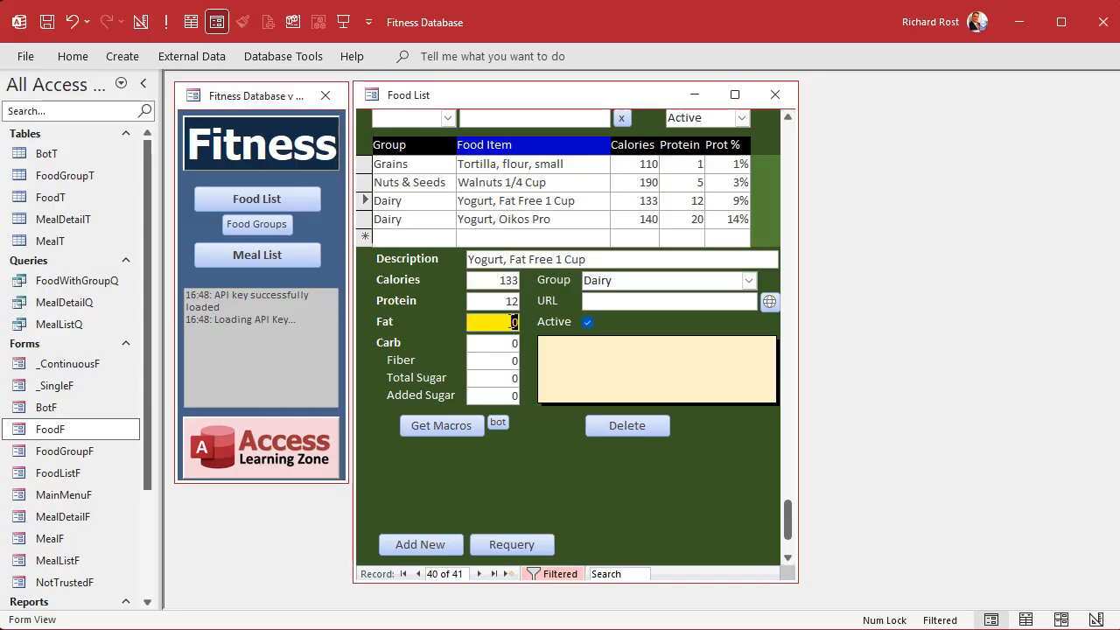
{"action": "key", "text": "Tab"}
{"action": "key", "text": "Tab"}
{"action": "key", "text": "Tab"}
{"action": "key", "text": "Tab"}
{"action": "key", "text": "Tab"}
{"action": "key", "text": "Tab"}
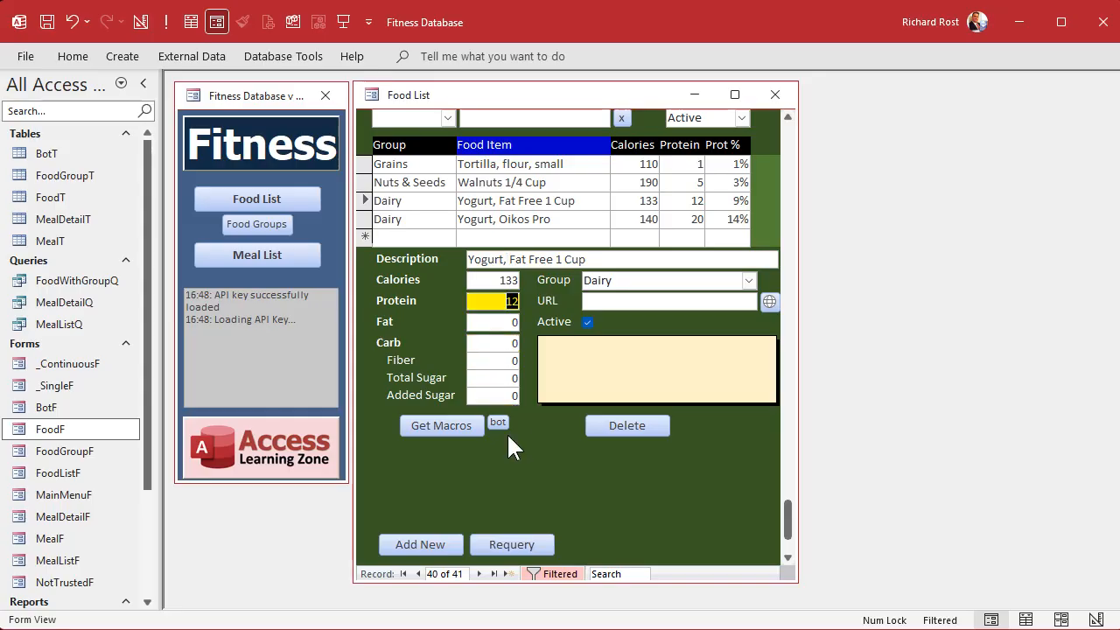
{"action": "key", "text": "Tab"}
{"action": "key", "text": "Tab"}
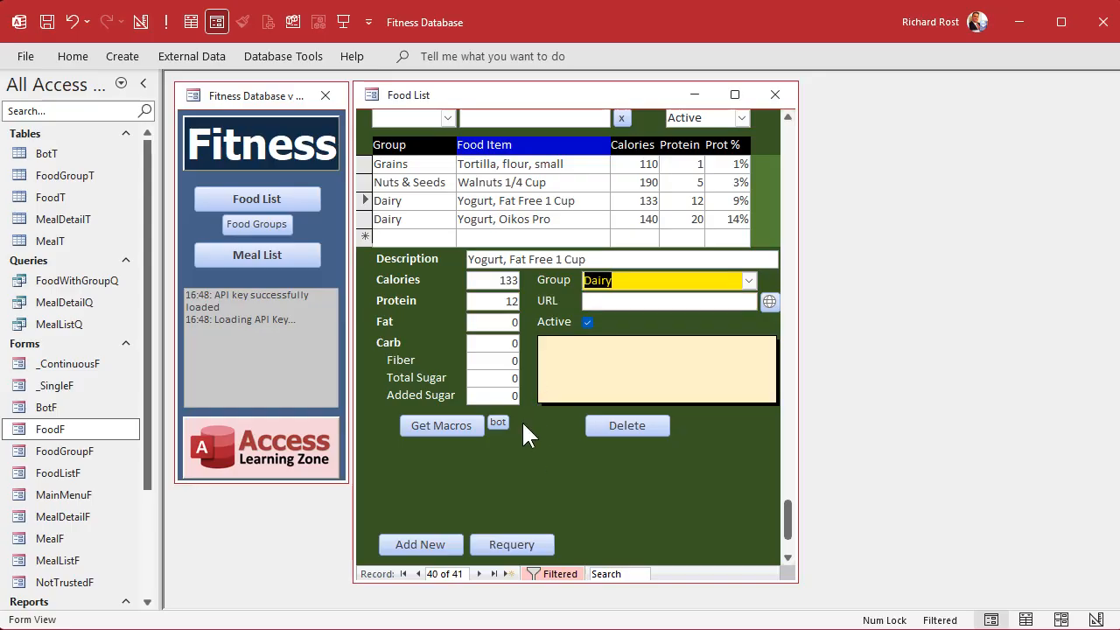
Step: In FoodListF's Design View, open the Form Footer's tab order and move AddNewBtn and RequeryBtn below DeleteBtn
{"action": "right_click", "coordinate": [591, 104]}
{"action": "left_click", "coordinate": [632, 235]}
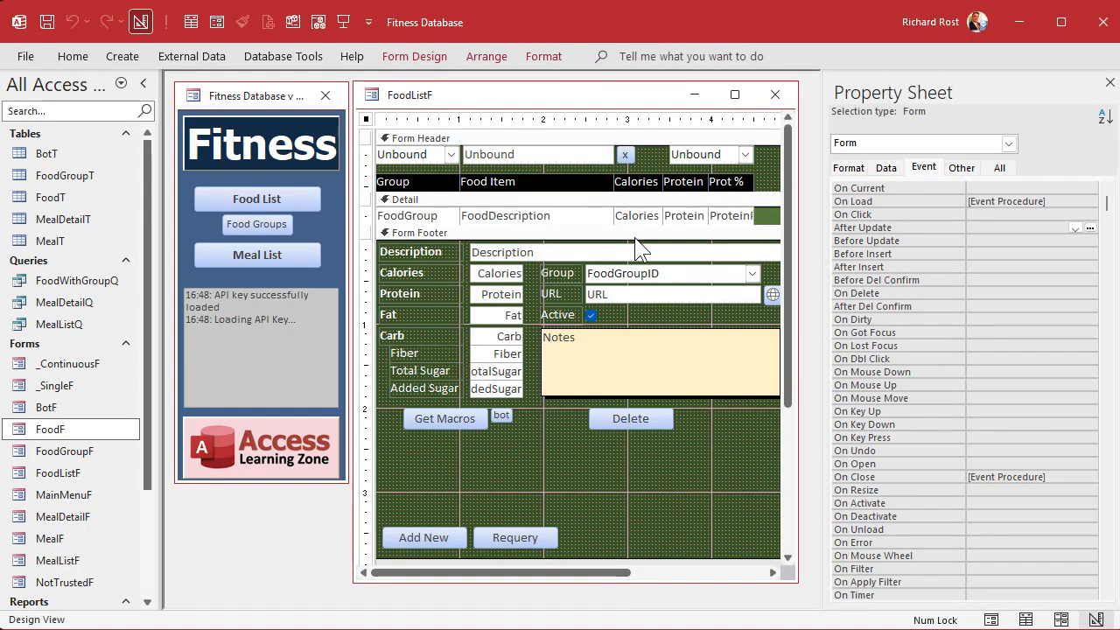
{"action": "left_click", "coordinate": [482, 232]}
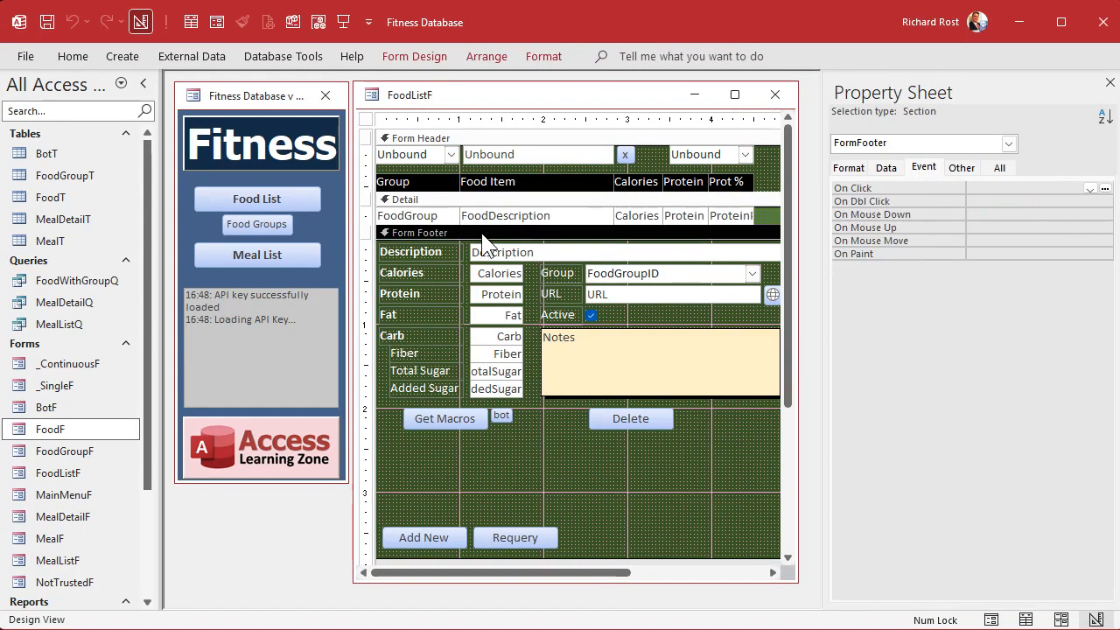
{"action": "left_click", "coordinate": [419, 56]}
{"action": "left_click", "coordinate": [861, 105]}
{"action": "left_click_drag", "start_coordinate": [590, 101], "coordinate": [944, 139]}
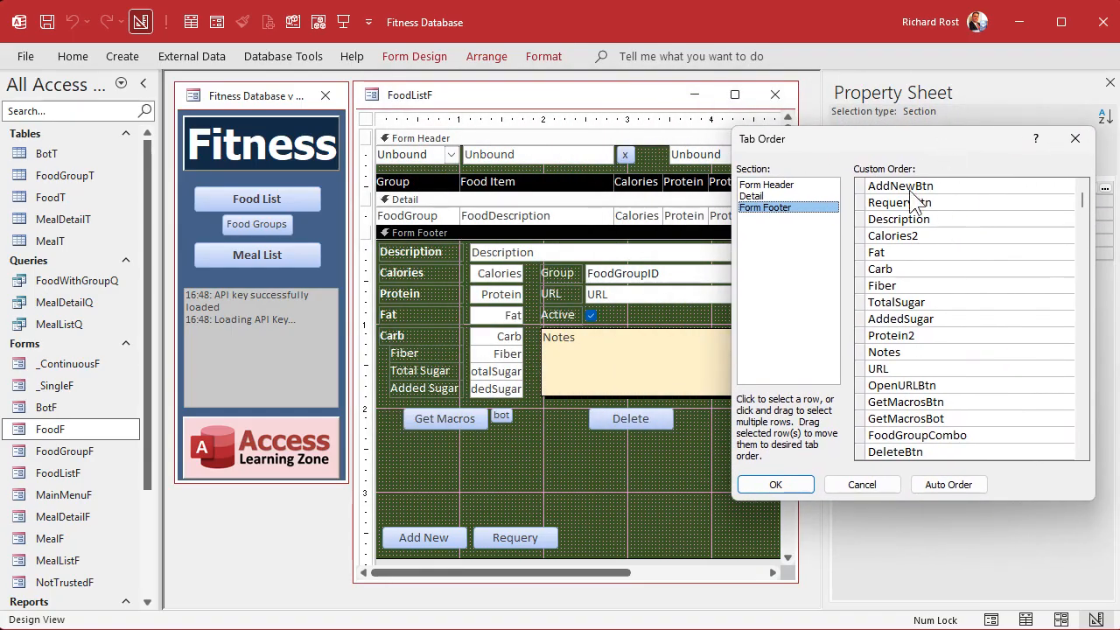
{"action": "left_click_drag", "start_coordinate": [862, 185], "coordinate": [875, 453]}
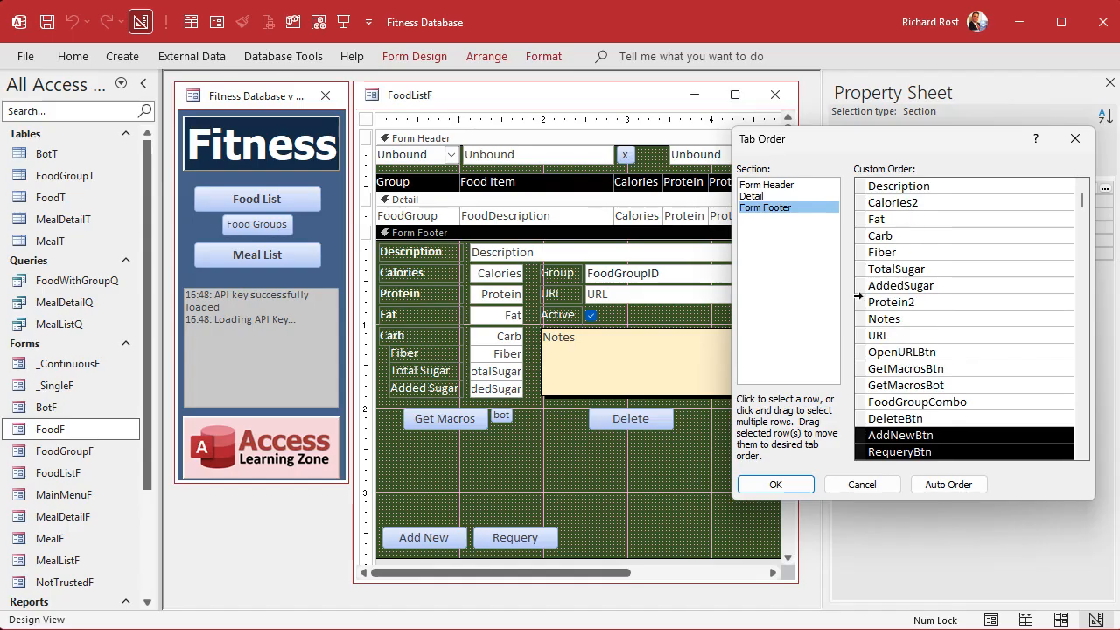
Step: In the footer's tab order, place Protein2 after Calories2, and FoodGroupCombo, URL and IsActive between AddedSugar and Notes, and accept the order
{"action": "left_click_drag", "start_coordinate": [860, 298], "coordinate": [862, 217]}
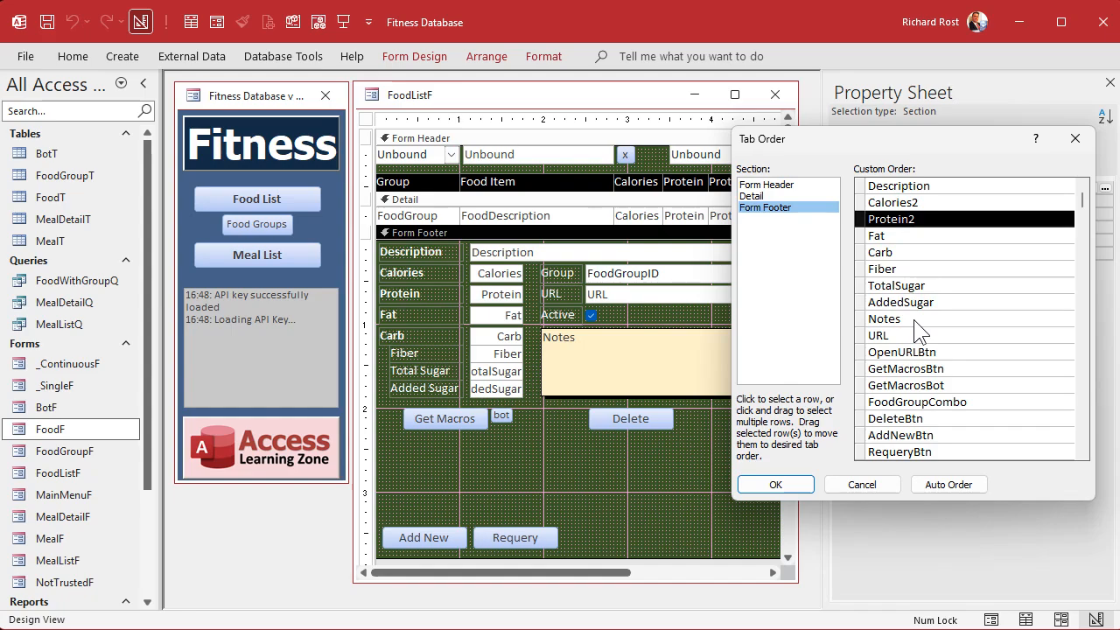
{"action": "left_click", "coordinate": [861, 403]}
{"action": "left_click_drag", "start_coordinate": [861, 404], "coordinate": [859, 344]}
{"action": "left_click", "coordinate": [859, 351]}
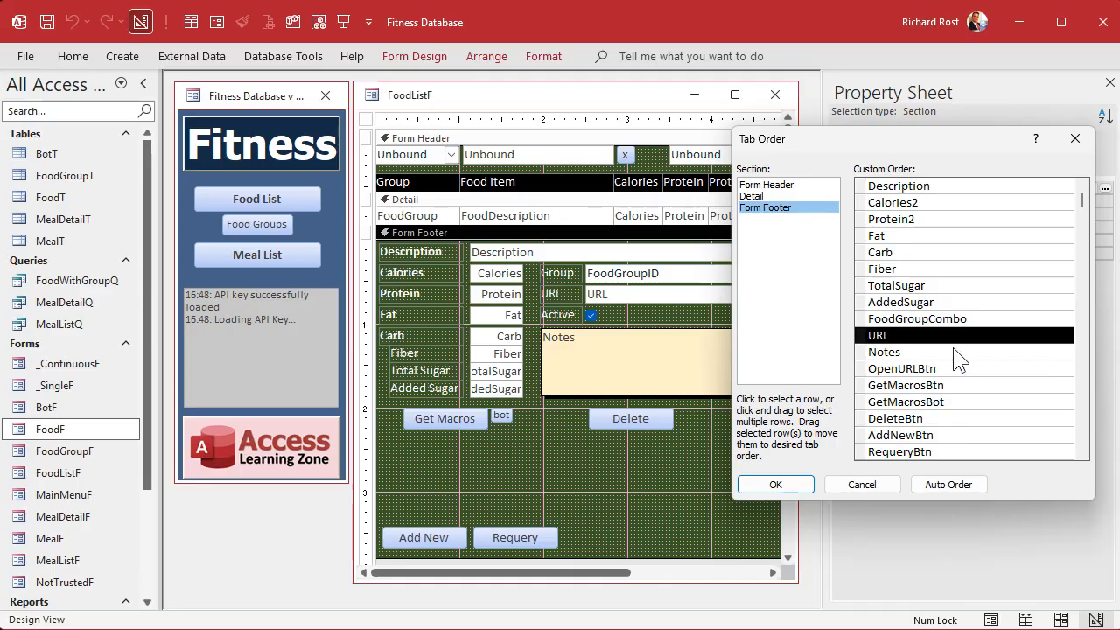
{"action": "scroll", "coordinate": [954, 350], "scroll_direction": "down", "scroll_amount": 1}
{"action": "left_click_drag", "start_coordinate": [860, 451], "coordinate": [871, 347]}
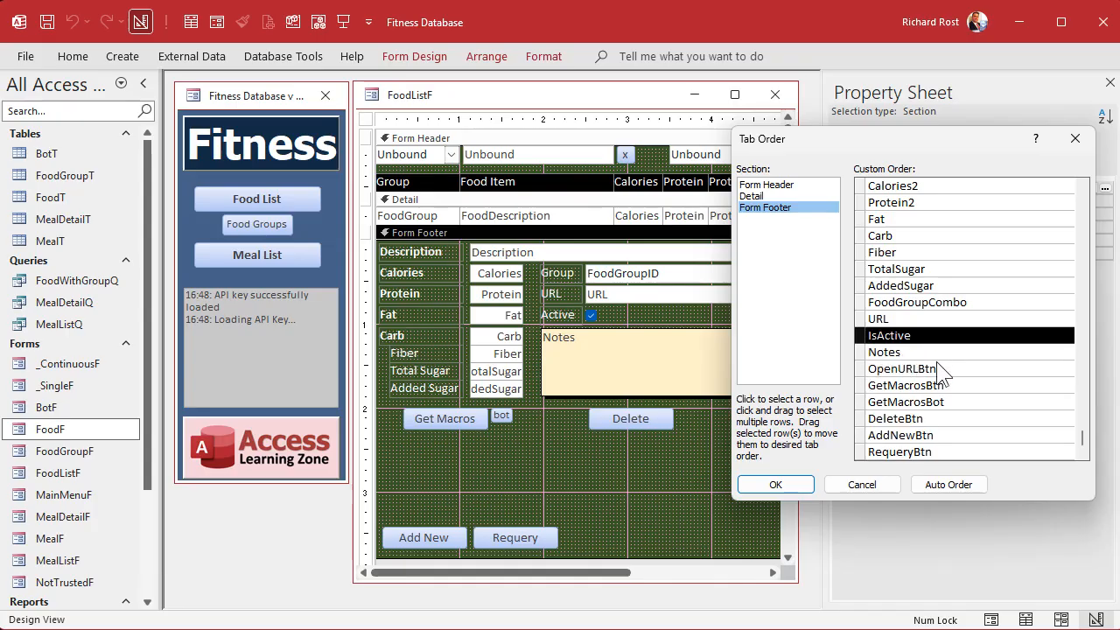
{"action": "left_click", "coordinate": [787, 485]}
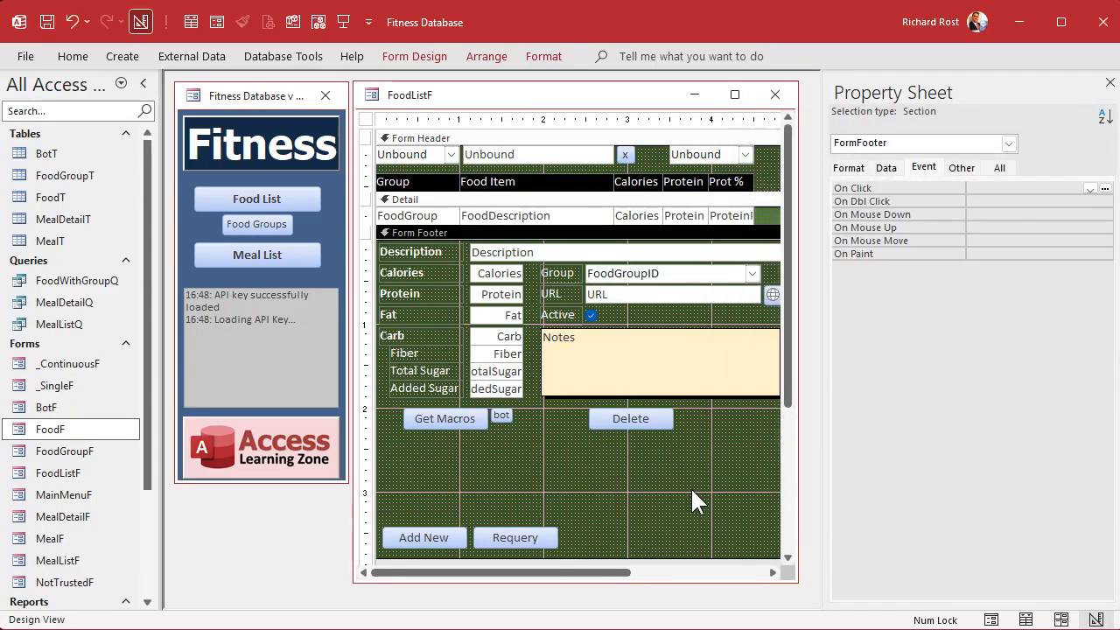
Step: Set Tab Stop to No for the footer's OpenURLBtn, Delete, bot, Get Macros, Add New and Requery buttons
{"action": "left_click", "coordinate": [771, 294]}
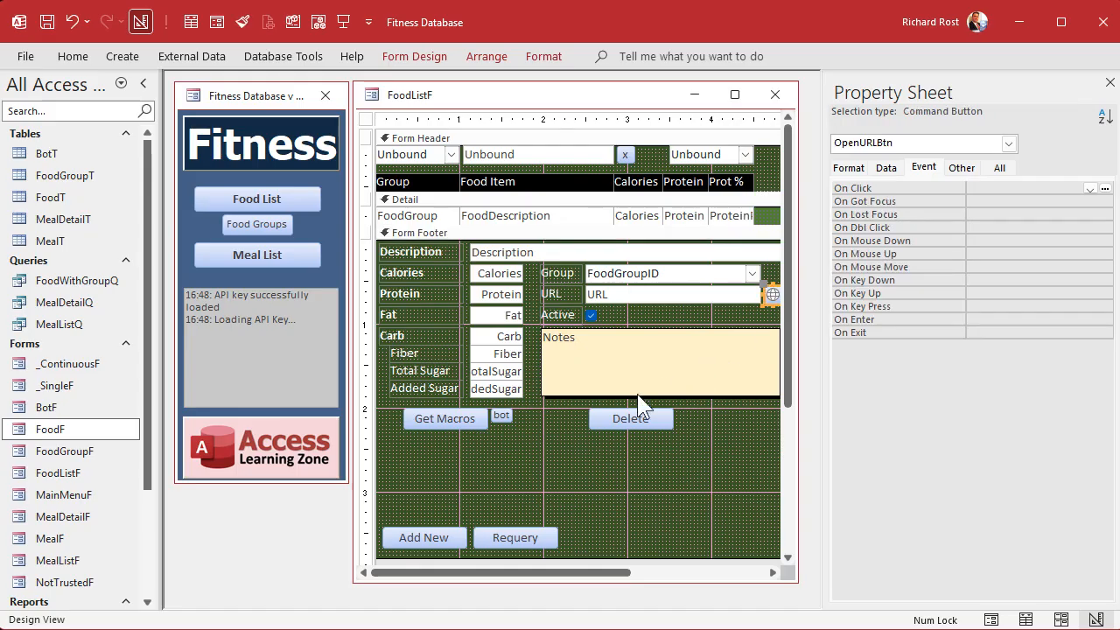
{"action": "left_click", "coordinate": [626, 418], "text": "shift"}
{"action": "left_click", "coordinate": [503, 417], "text": "shift"}
{"action": "left_click", "coordinate": [444, 418], "text": "shift"}
{"action": "left_click", "coordinate": [428, 538], "text": "shift"}
{"action": "left_click", "coordinate": [522, 539], "text": "shift"}
{"action": "left_click", "coordinate": [522, 540], "text": "shift"}
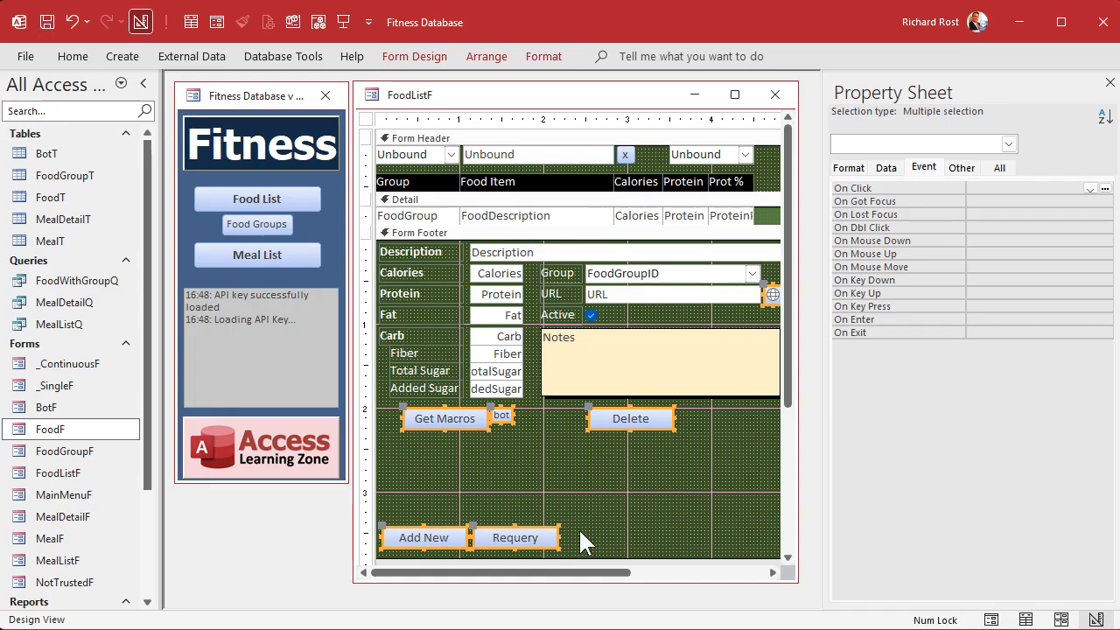
{"action": "left_click", "coordinate": [961, 168]}
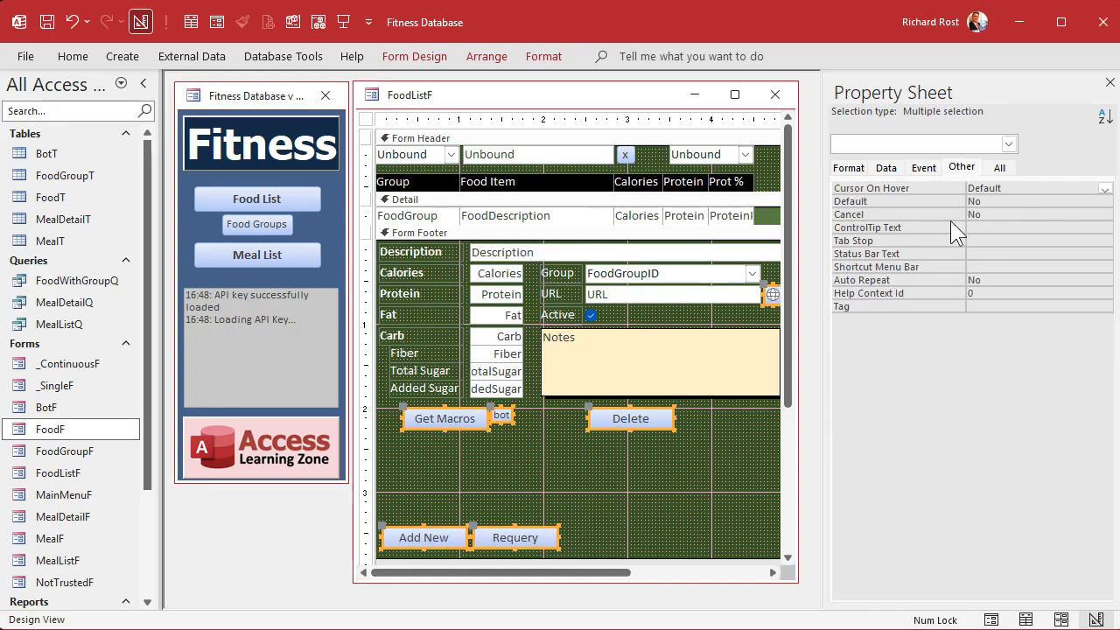
{"action": "left_click", "coordinate": [983, 240]}
{"action": "type", "text": "No"}
{"action": "key", "text": "Return"}
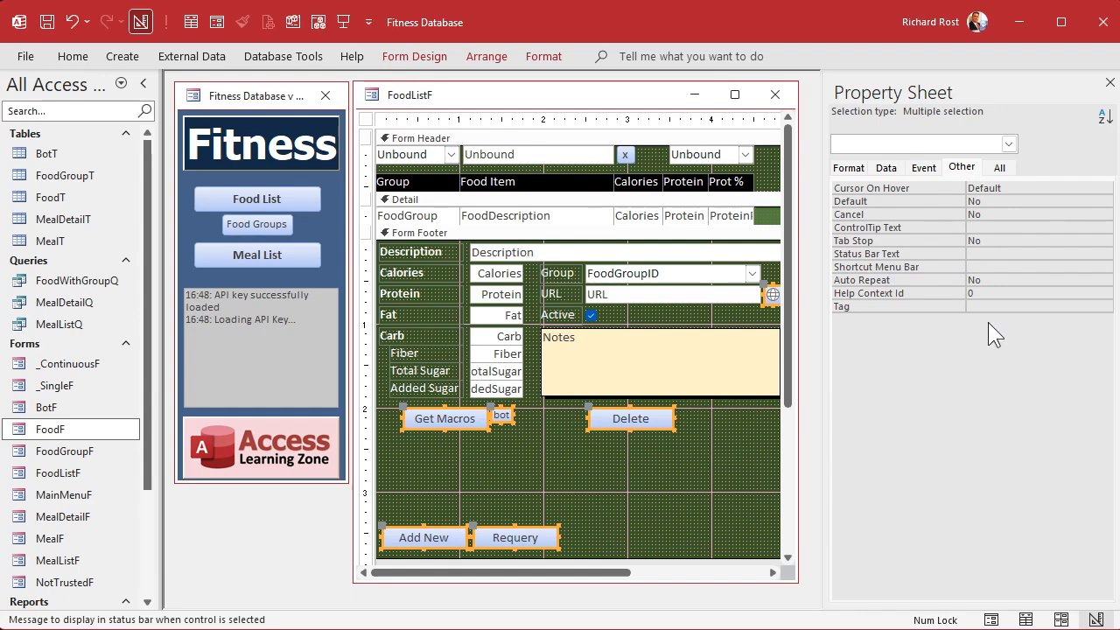
Step: Set Tab Stop to No for the form header's FilterOffBtn
{"action": "left_click", "coordinate": [625, 155]}
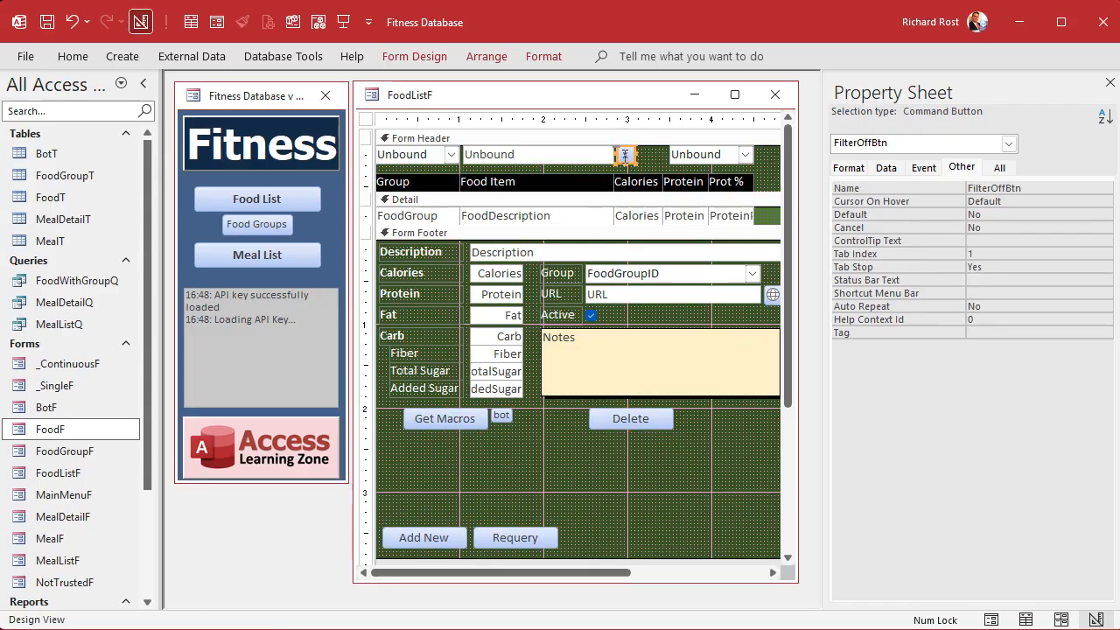
{"action": "double_click", "coordinate": [1000, 264]}
{"action": "left_click", "coordinate": [643, 489]}
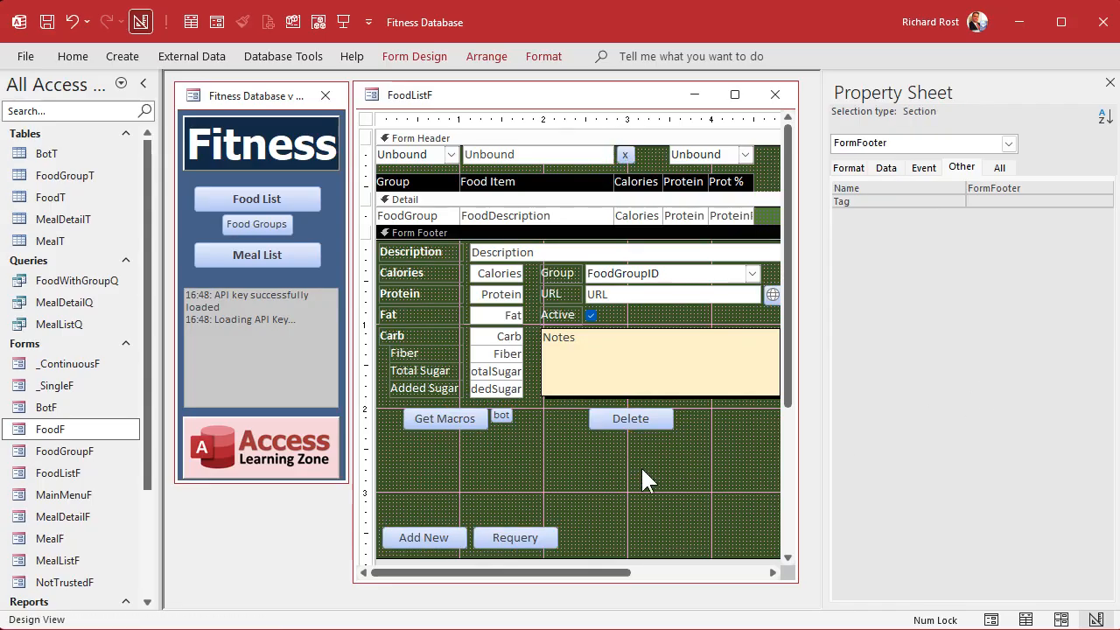
Step: Give the Delete, Get Macros, Add New and Requery buttons access keys on their first letters, using an ampersand in each caption
{"action": "left_click", "coordinate": [625, 423]}
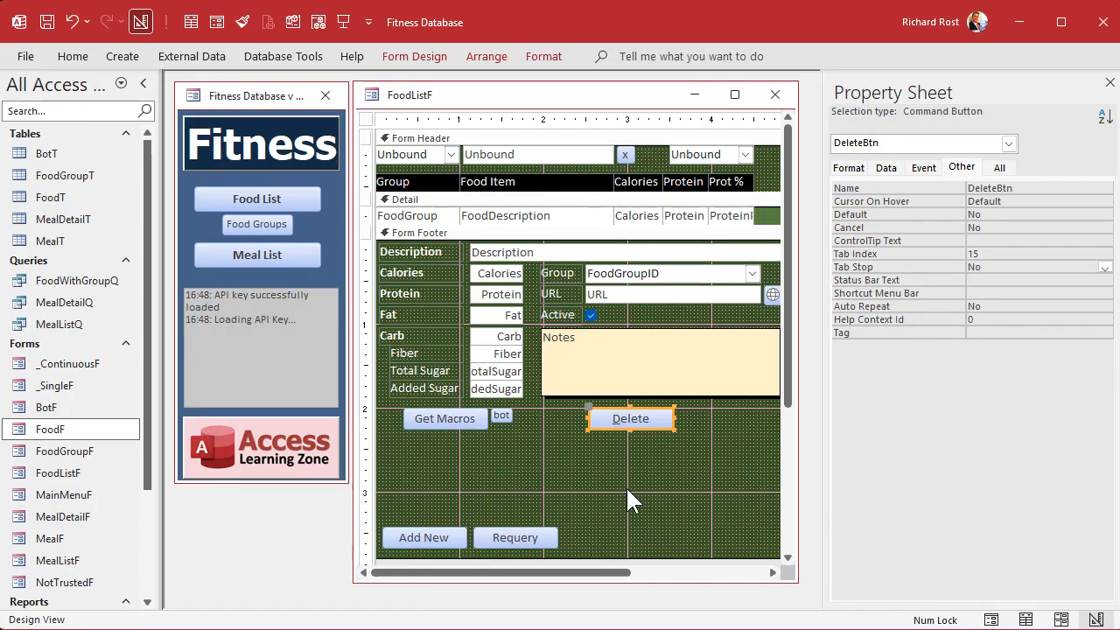
{"action": "left_click", "coordinate": [437, 420]}
{"action": "left_click", "coordinate": [429, 490]}
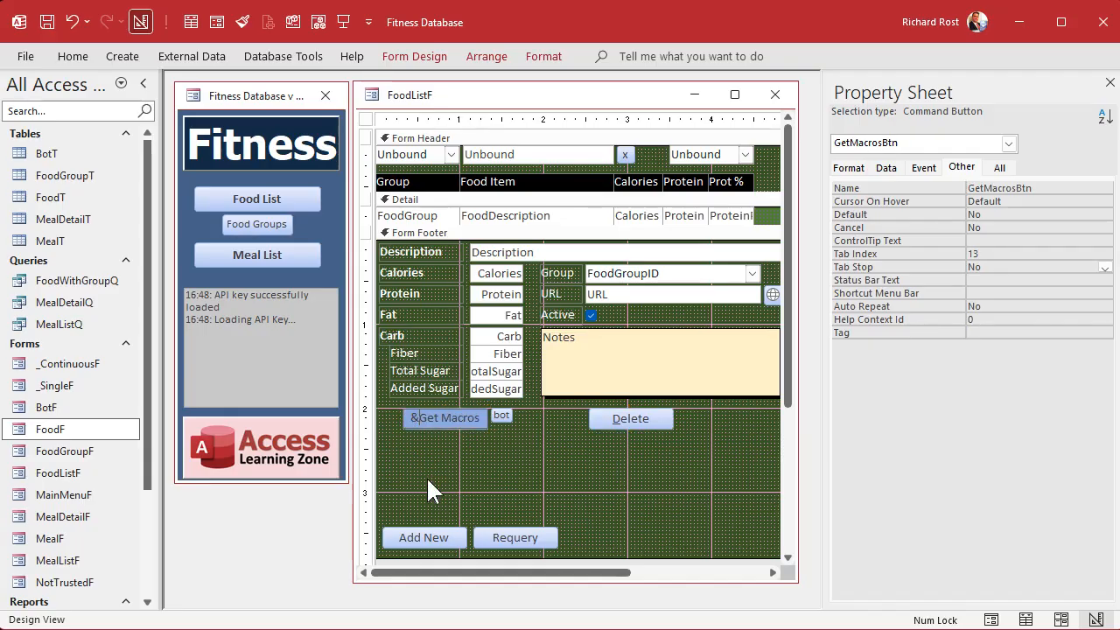
{"action": "left_click", "coordinate": [433, 538]}
{"action": "left_click", "coordinate": [391, 537]}
{"action": "type", "text": "&"}
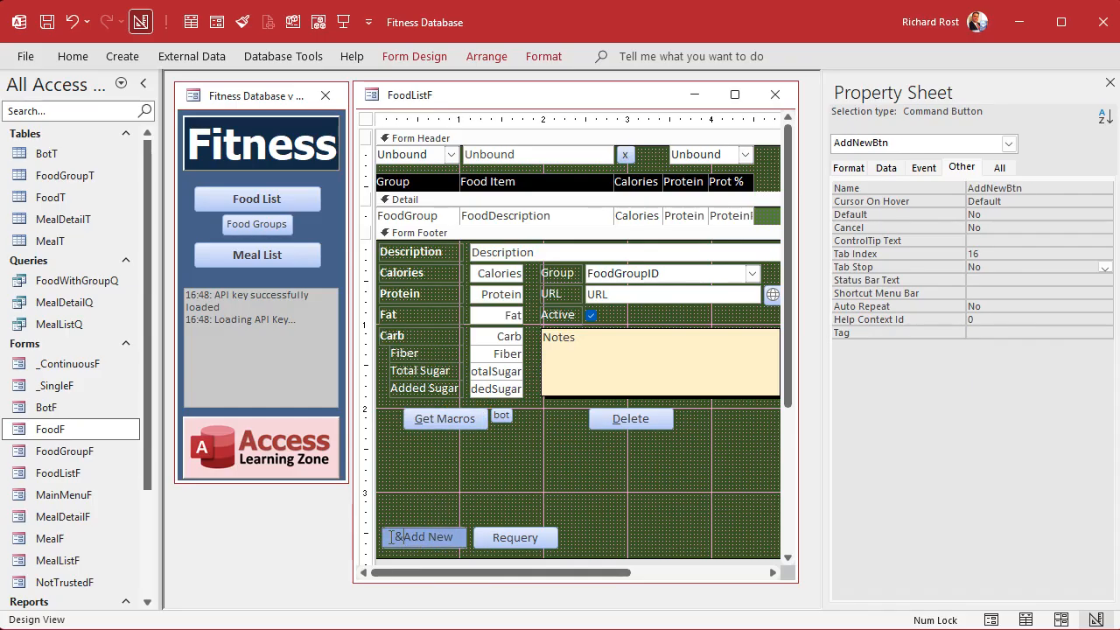
{"action": "key", "text": "Return"}
{"action": "left_click", "coordinate": [512, 537]}
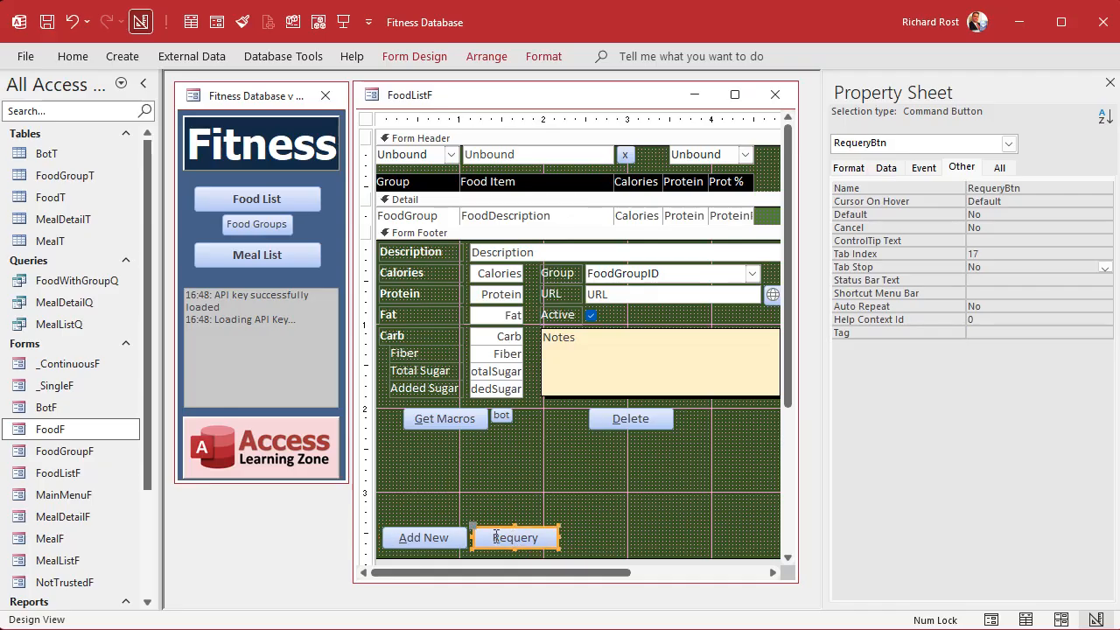
{"action": "left_click", "coordinate": [491, 536]}
{"action": "type", "text": "&"}
{"action": "key", "text": "Return"}
{"action": "left_click", "coordinate": [621, 521]}
Step: Move the Delete, Add New and Requery buttons into the area beneath the Notes box
{"action": "left_click_drag", "start_coordinate": [636, 418], "coordinate": [588, 419]}
{"action": "left_click_drag", "start_coordinate": [442, 538], "coordinate": [678, 419]}
{"action": "left_click_drag", "start_coordinate": [546, 536], "coordinate": [713, 453]}
{"action": "left_click_drag", "start_coordinate": [597, 572], "coordinate": [667, 572]}
{"action": "left_click", "coordinate": [644, 479]}
{"action": "left_click", "coordinate": [674, 450]}
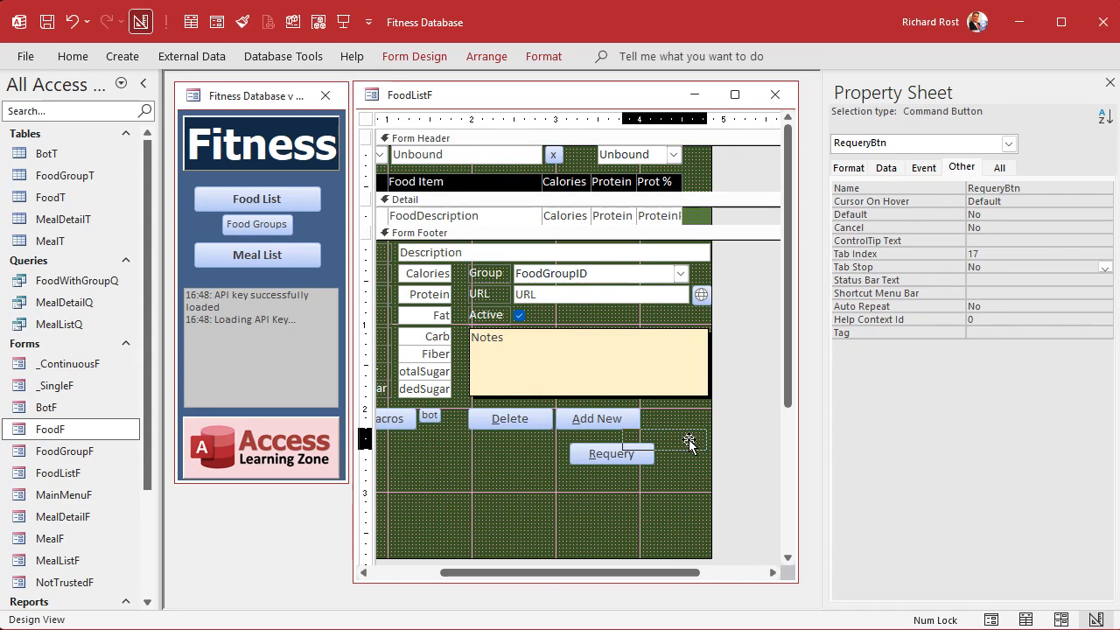
Step: Narrow the Delete, Add New and Requery buttons and line them up in one row under the Notes box
{"action": "left_click_drag", "start_coordinate": [653, 449], "coordinate": [622, 444]}
{"action": "left_click_drag", "start_coordinate": [634, 485], "coordinate": [508, 414]}
{"action": "left_click_drag", "start_coordinate": [637, 446], "coordinate": [656, 420]}
{"action": "left_click", "coordinate": [645, 495]}
{"action": "left_click", "coordinate": [595, 421]}
{"action": "left_click", "coordinate": [661, 554]}
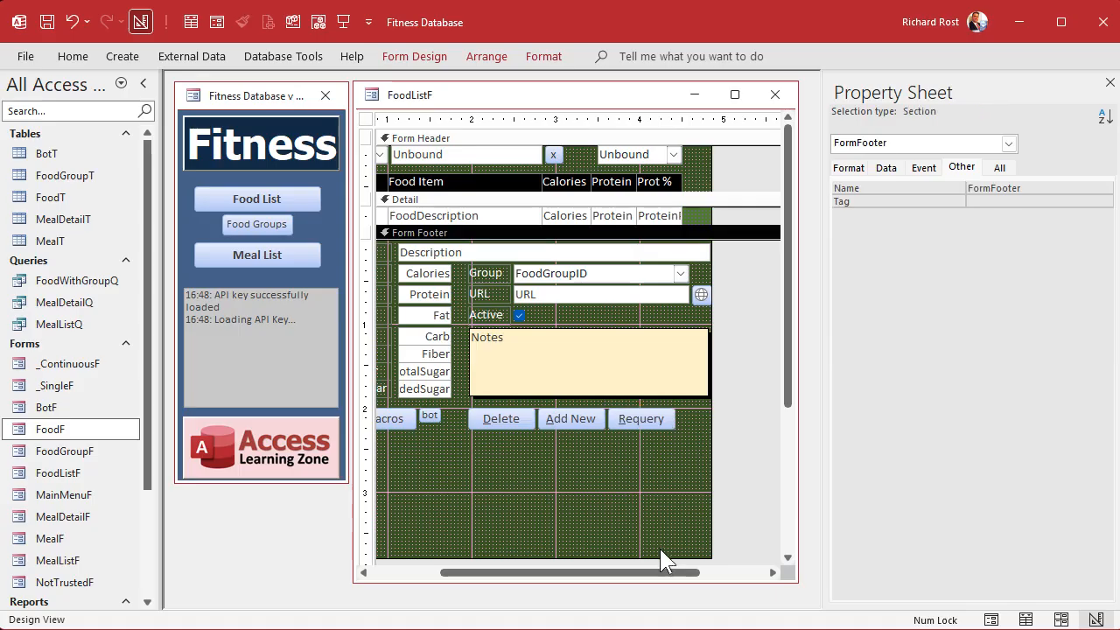
Step: Shorten the Form Footer to end just below the button row, then close the form and reopen the Food List
{"action": "left_click_drag", "start_coordinate": [661, 557], "coordinate": [670, 432]}
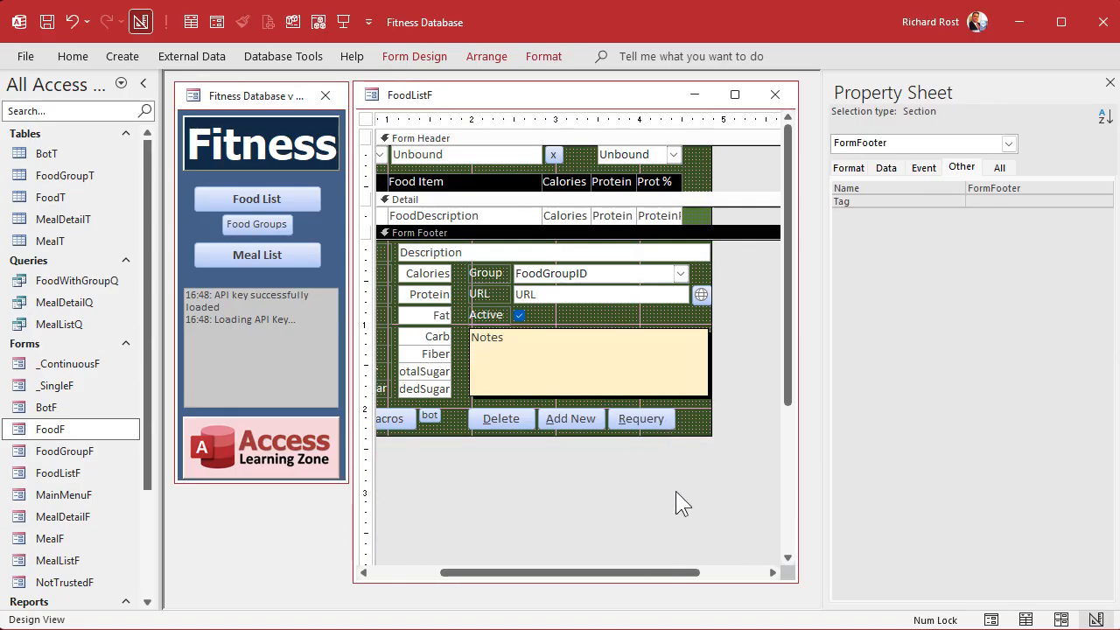
{"action": "left_click", "coordinate": [774, 95]}
{"action": "left_click", "coordinate": [294, 198]}
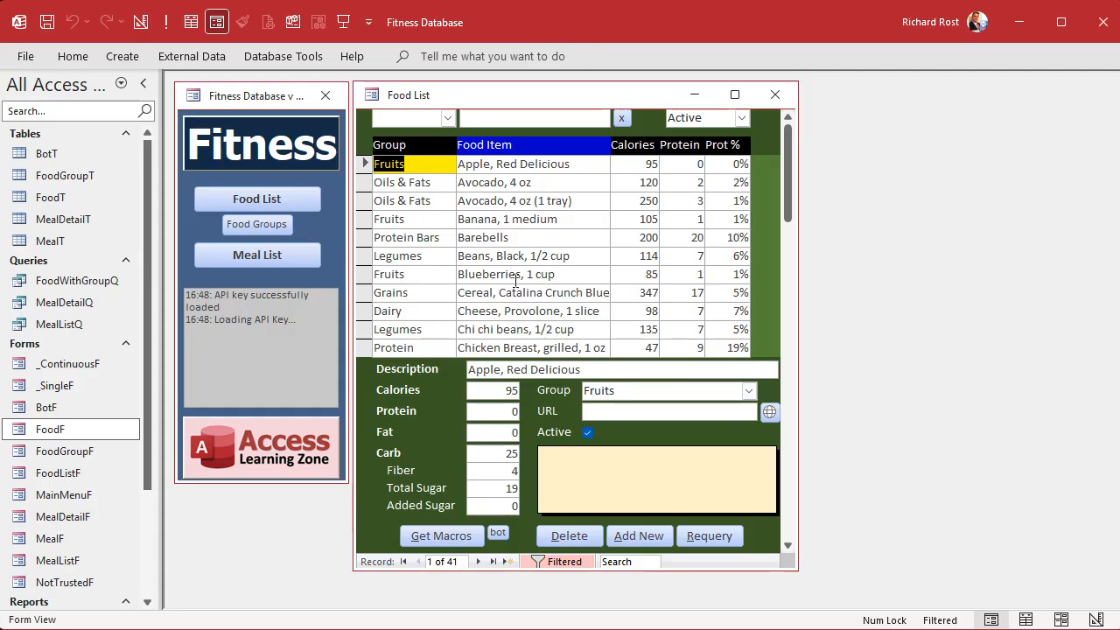
Step: Check the tab order by stepping from the Apple record's list fields through the footer fields to Notes and back to Description
{"action": "key", "text": "Tab"}
{"action": "key", "text": "Tab"}
{"action": "key", "text": "Tab"}
{"action": "key", "text": "Tab"}
{"action": "key", "text": "Tab"}
{"action": "key", "text": "Tab"}
{"action": "key", "text": "Tab"}
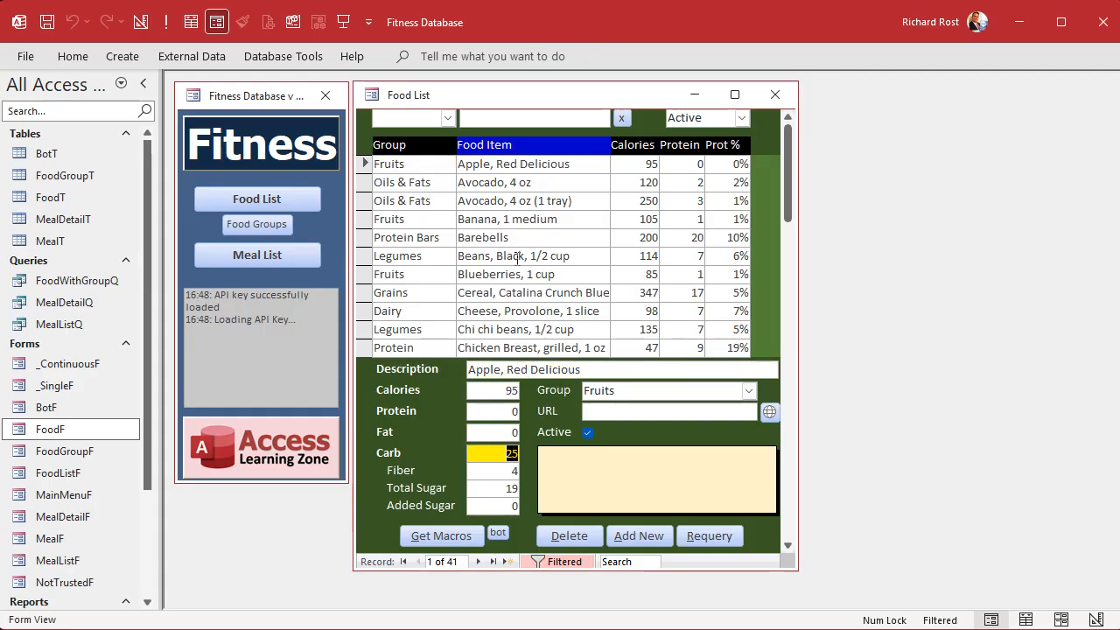
{"action": "key", "text": "Tab"}
{"action": "key", "text": "Tab"}
{"action": "key", "text": "Tab"}
{"action": "key", "text": "Tab"}
{"action": "key", "text": "Tab"}
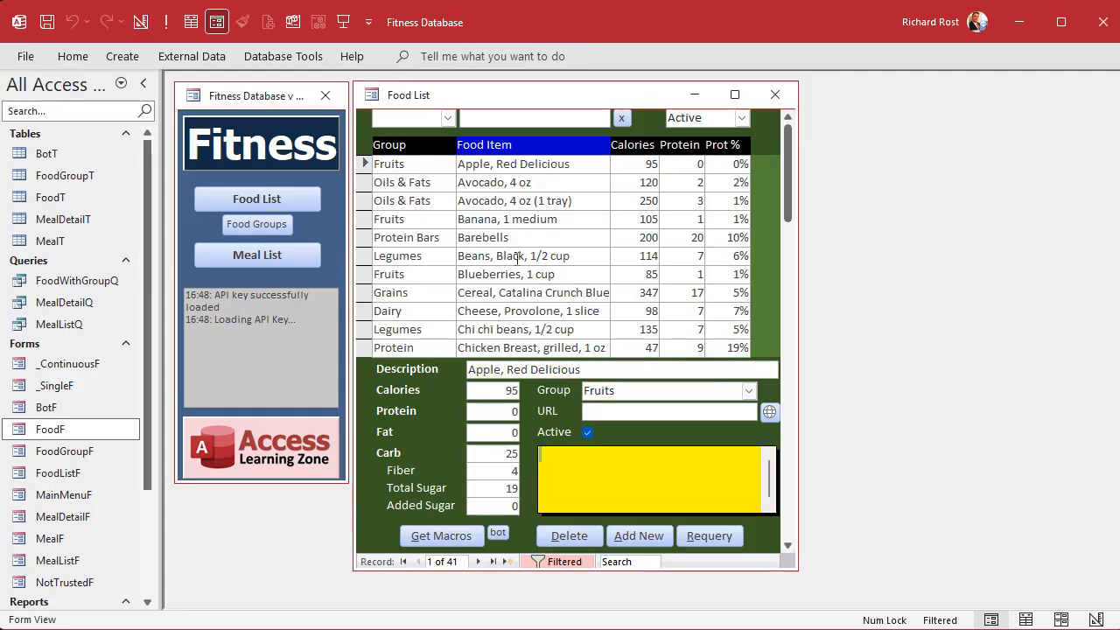
{"action": "key", "text": "Tab"}
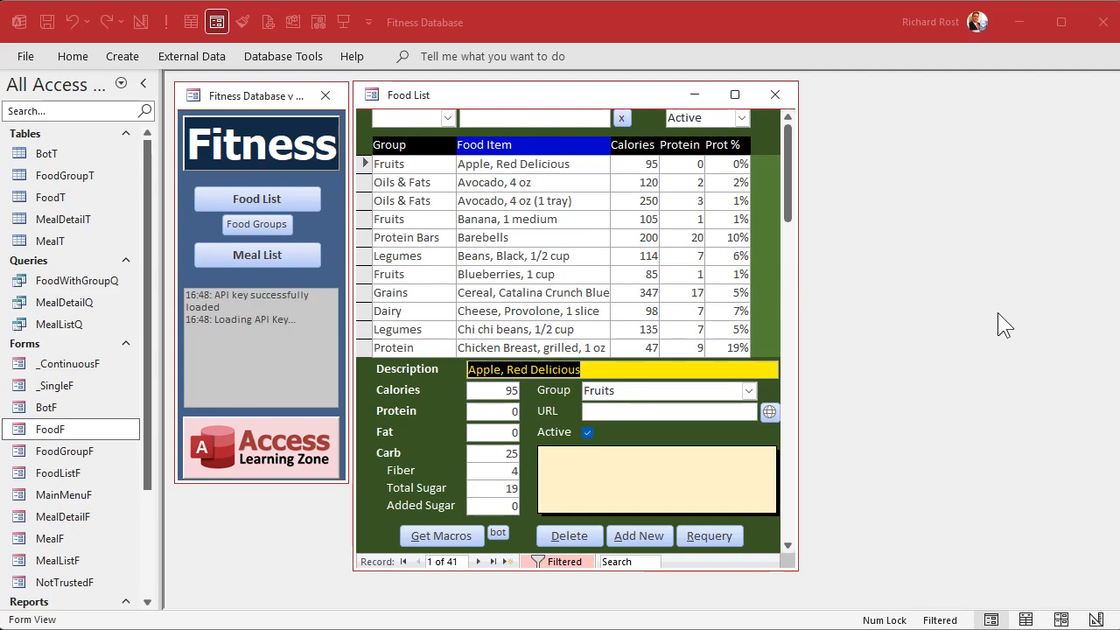
Step: Select the Beans and Cereal rows and browse the food list to check the details shown in the footer
{"action": "left_click", "coordinate": [530, 255]}
{"action": "left_click", "coordinate": [533, 292]}
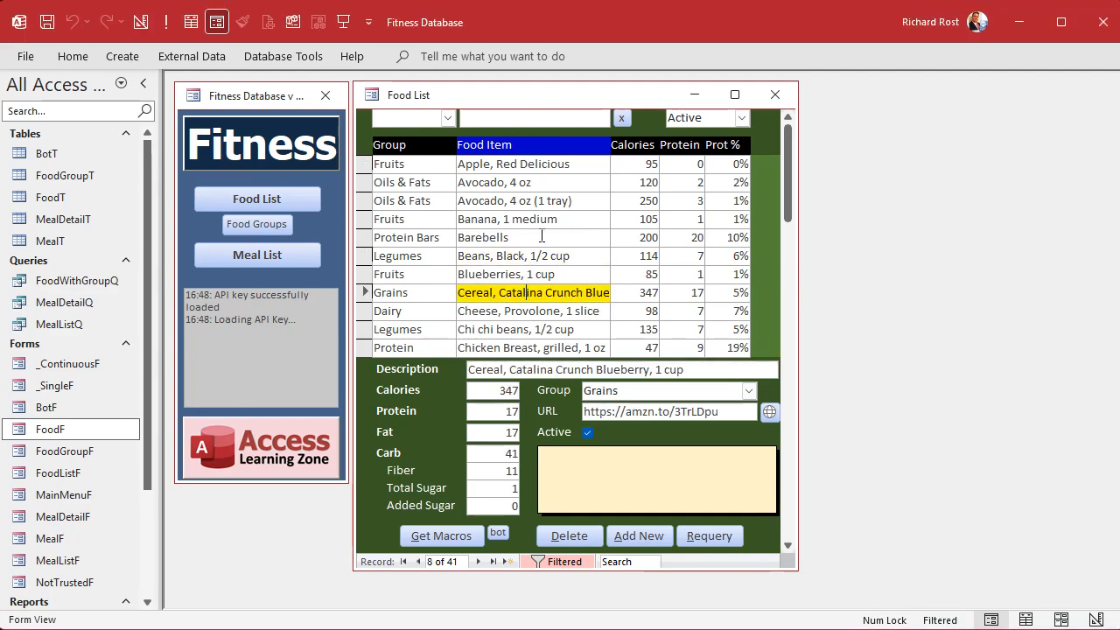
{"action": "scroll", "coordinate": [541, 245], "scroll_direction": "down", "scroll_amount": 2}
{"action": "scroll", "coordinate": [538, 234], "scroll_direction": "up", "scroll_amount": 2}
{"action": "scroll", "coordinate": [562, 265], "scroll_direction": "down", "scroll_amount": 4}
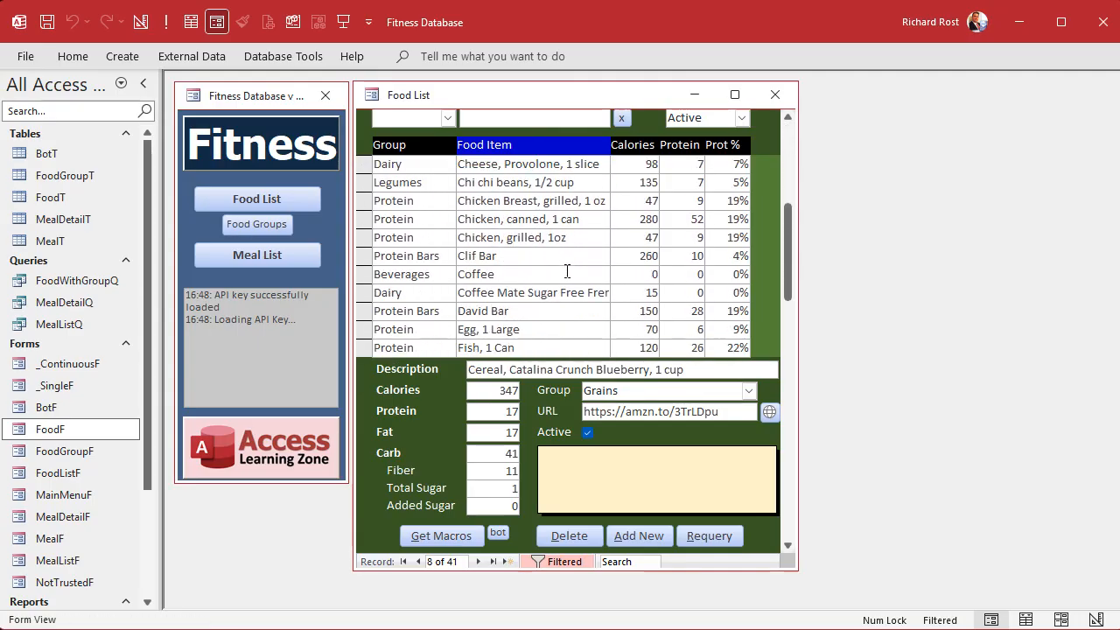
{"action": "scroll", "coordinate": [572, 274], "scroll_direction": "down", "scroll_amount": 4}
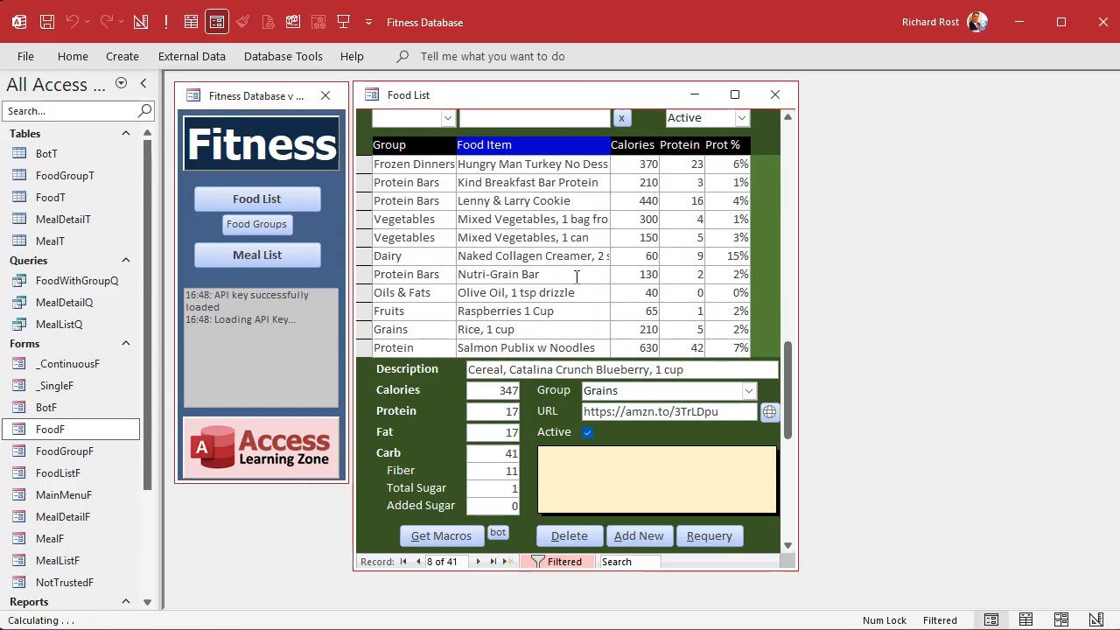
{"action": "scroll", "coordinate": [576, 276], "scroll_direction": "up", "scroll_amount": 3}
{"action": "scroll", "coordinate": [577, 276], "scroll_direction": "up", "scroll_amount": 5}
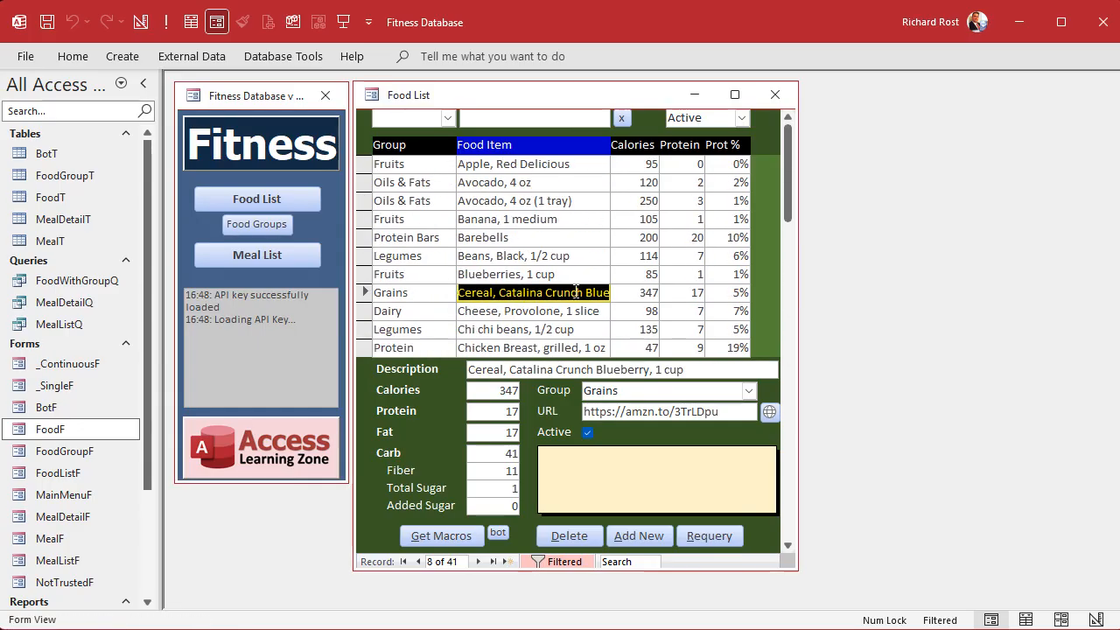
Step: Test the Food Item filter with "ban" and clear the filter
{"action": "left_click", "coordinate": [526, 116]}
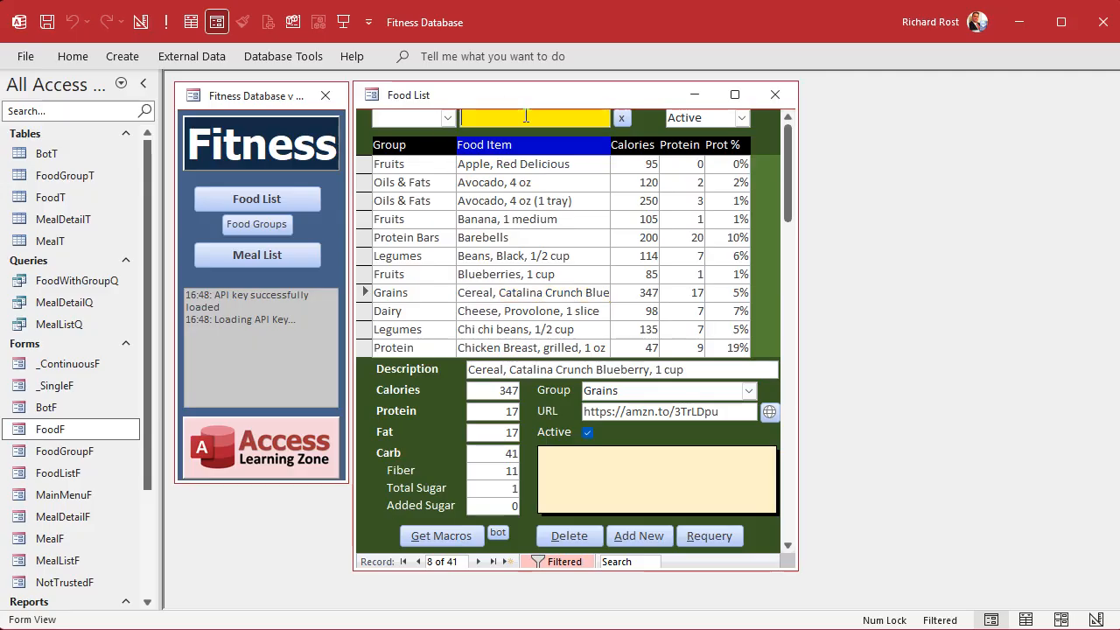
{"action": "type", "text": "ban"}
{"action": "key", "text": "Return"}
{"action": "left_click", "coordinate": [621, 117]}
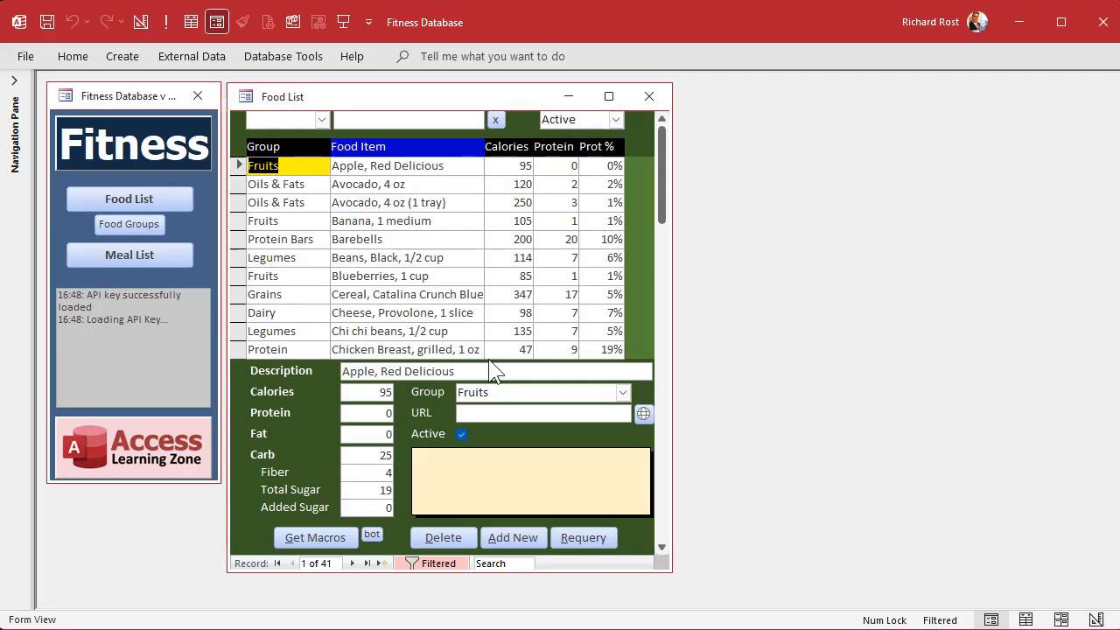
Step: Select the Barebells row and browse the list with its details displayed
{"action": "left_click", "coordinate": [463, 245]}
{"action": "scroll", "coordinate": [429, 273], "scroll_direction": "down", "scroll_amount": 2}
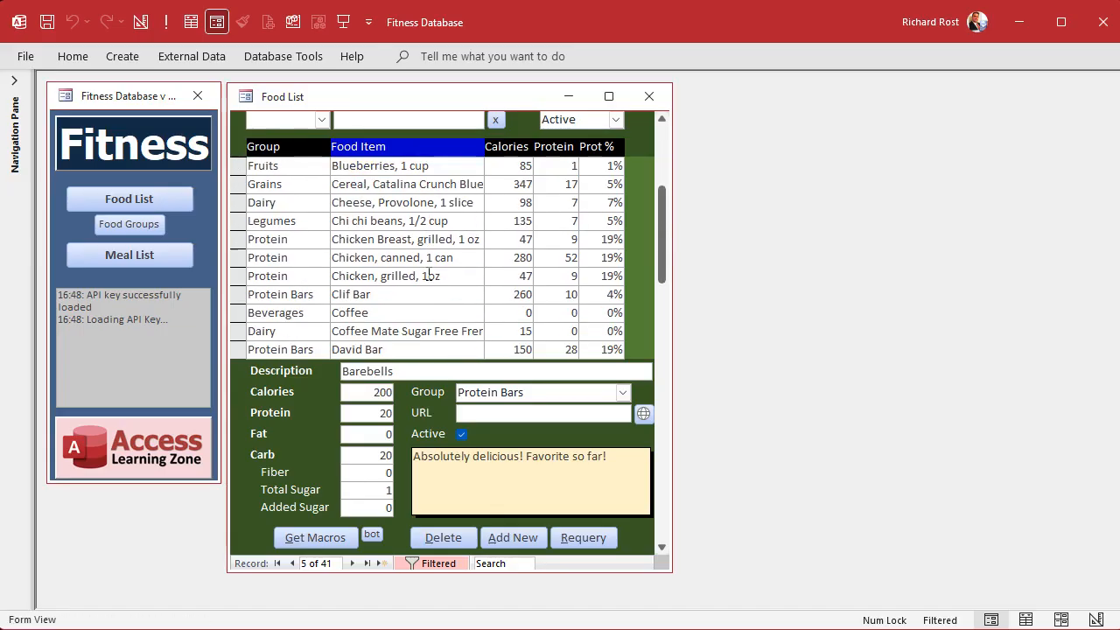
{"action": "scroll", "coordinate": [429, 273], "scroll_direction": "up", "scroll_amount": 2}
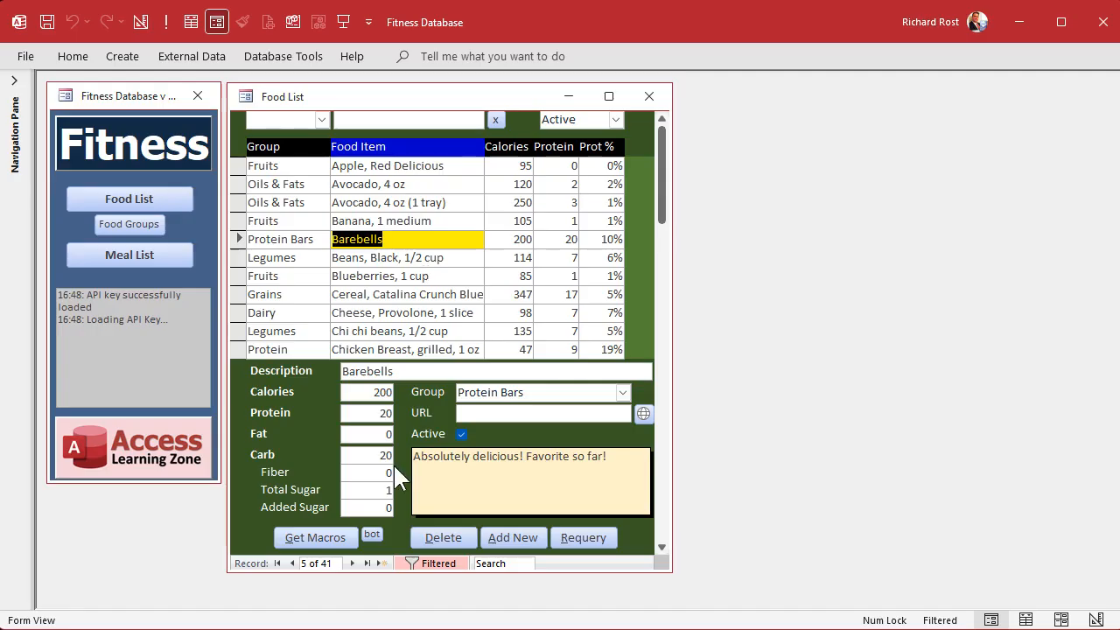
Step: Start a new food record with the Description "qefqefqfeqfqfeqf" and move on to Calories
{"action": "left_click", "coordinate": [511, 538]}
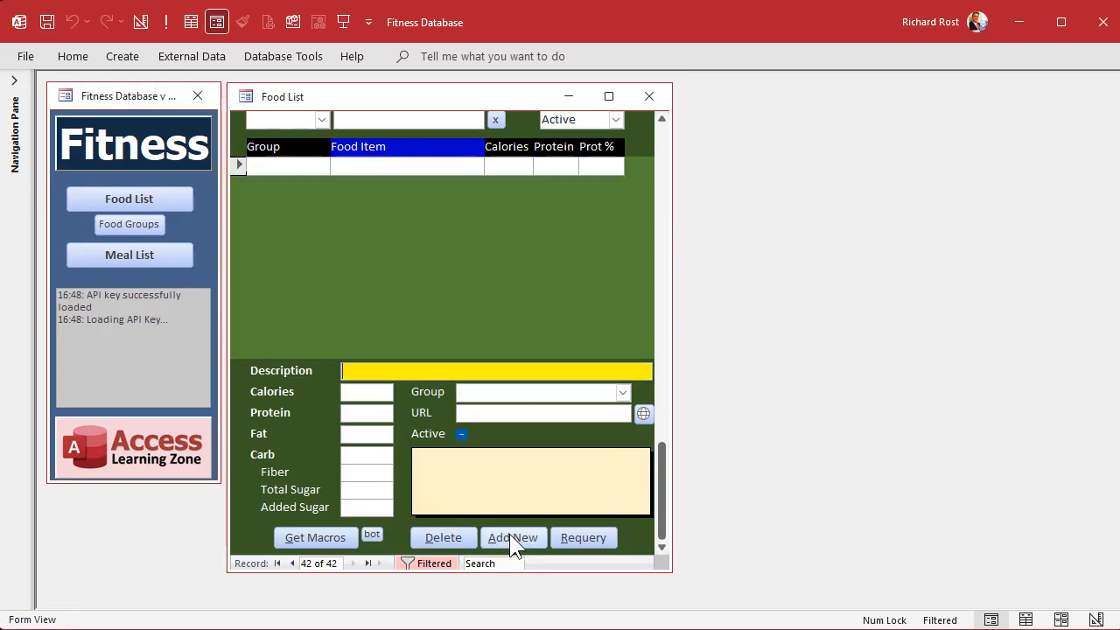
{"action": "type", "text": "qefqefqfeqfqfeqf"}
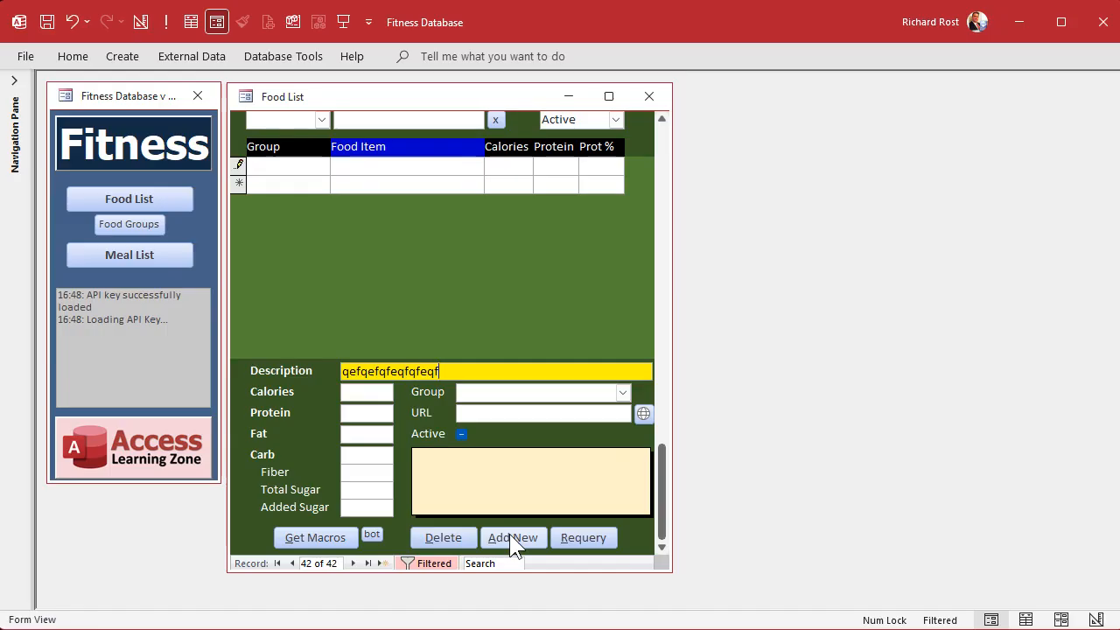
{"action": "key", "text": "Tab"}
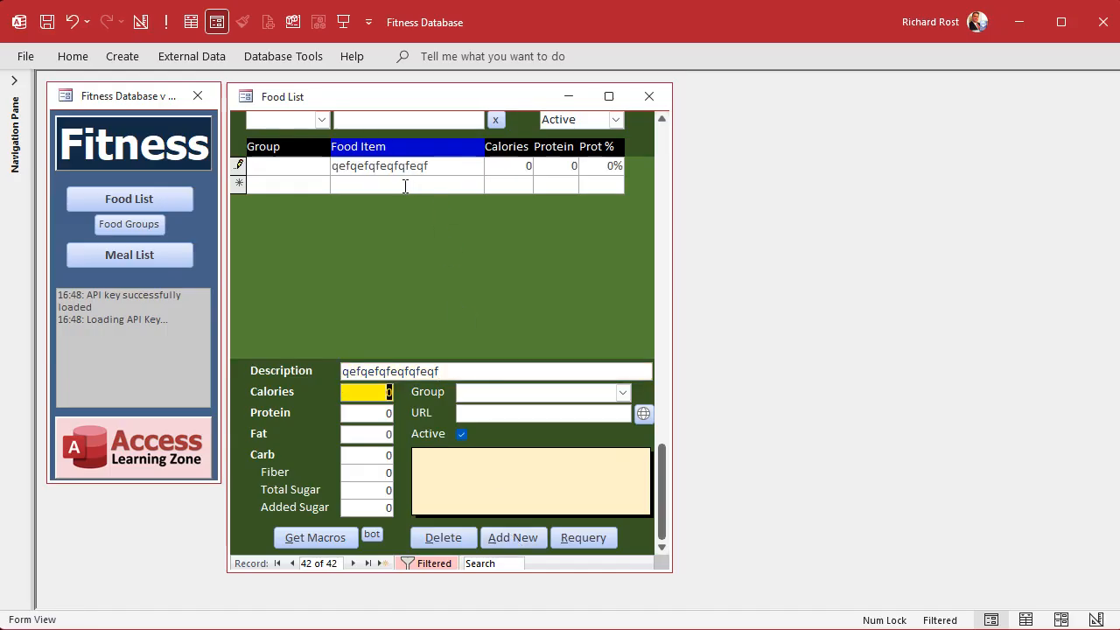
Step: Try to leave the new record without a food group, look through the Group choices, and return to Description
{"action": "left_click", "coordinate": [404, 186]}
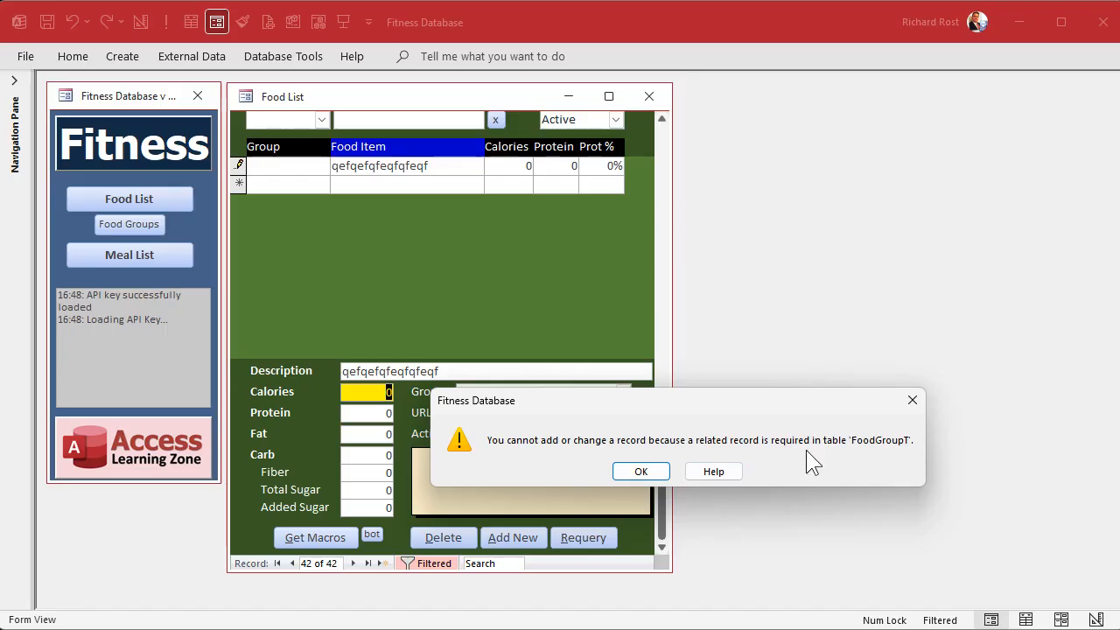
{"action": "left_click", "coordinate": [638, 471]}
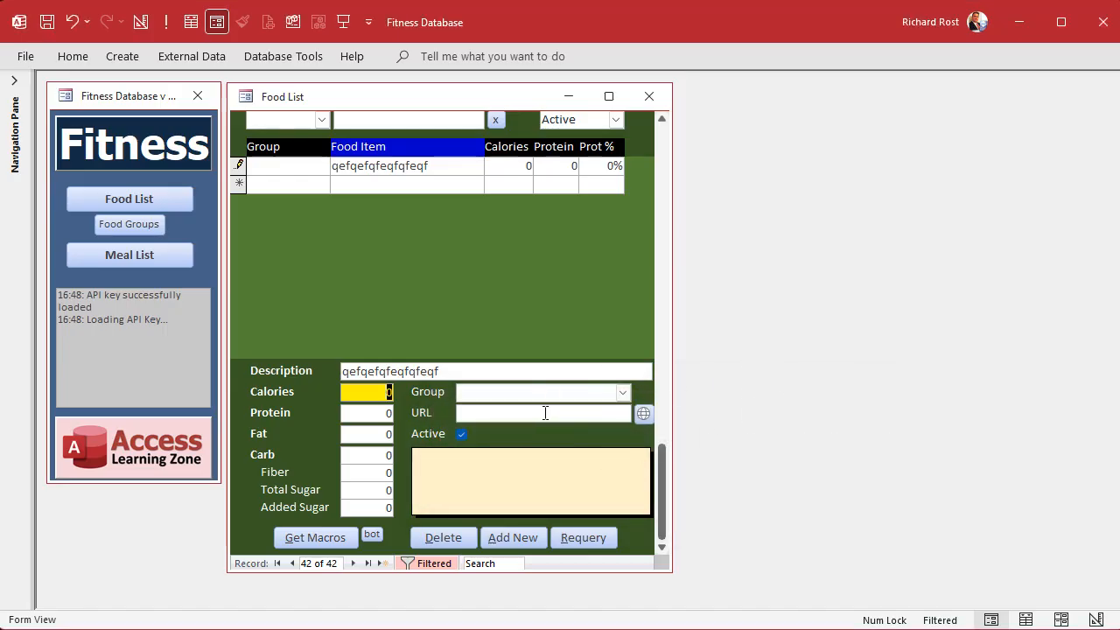
{"action": "left_click", "coordinate": [622, 393]}
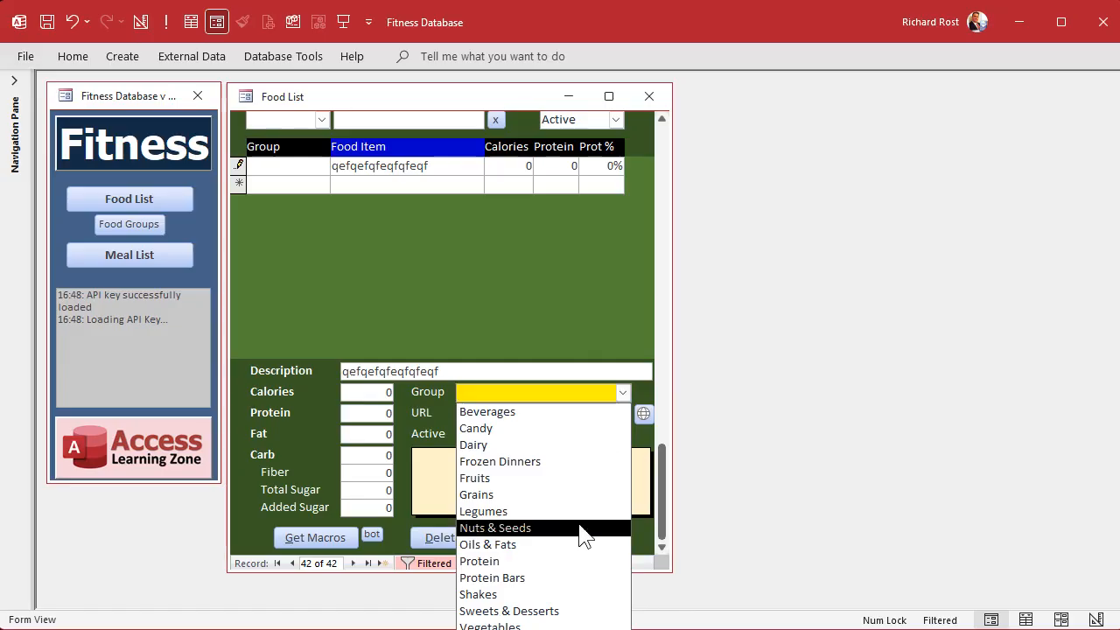
{"action": "left_click", "coordinate": [487, 371]}
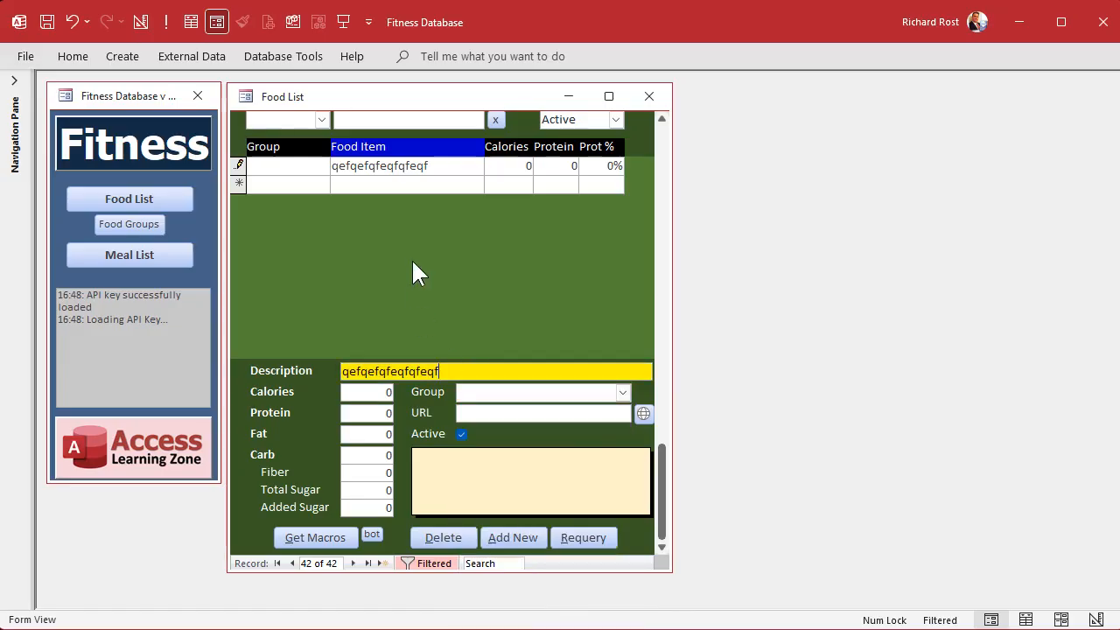